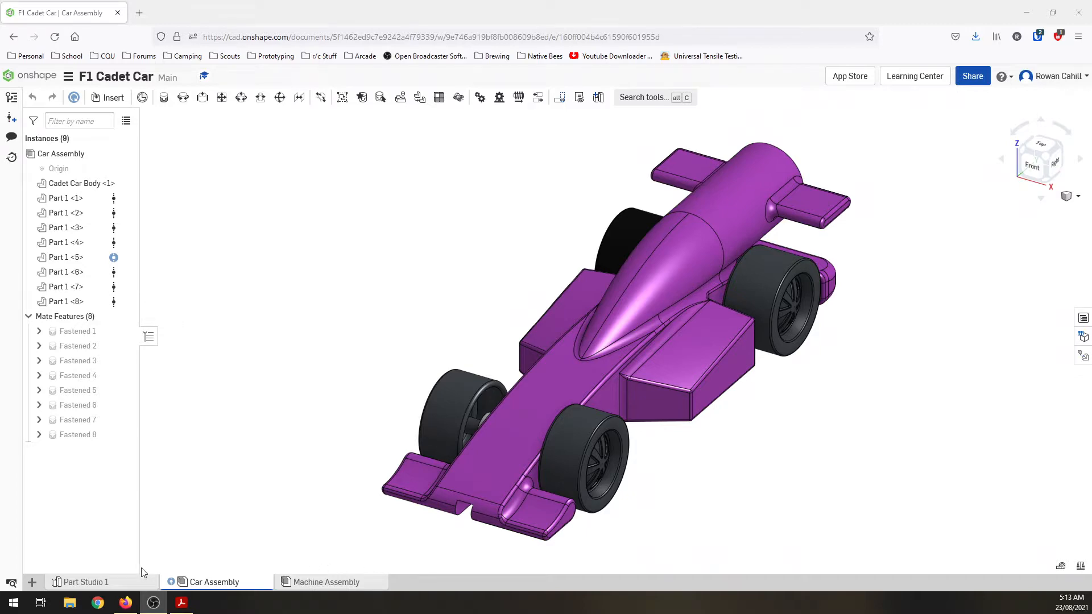
Step: Open the appearance settings of the Cadet Car Body in Part Studio 1
click(90, 583)
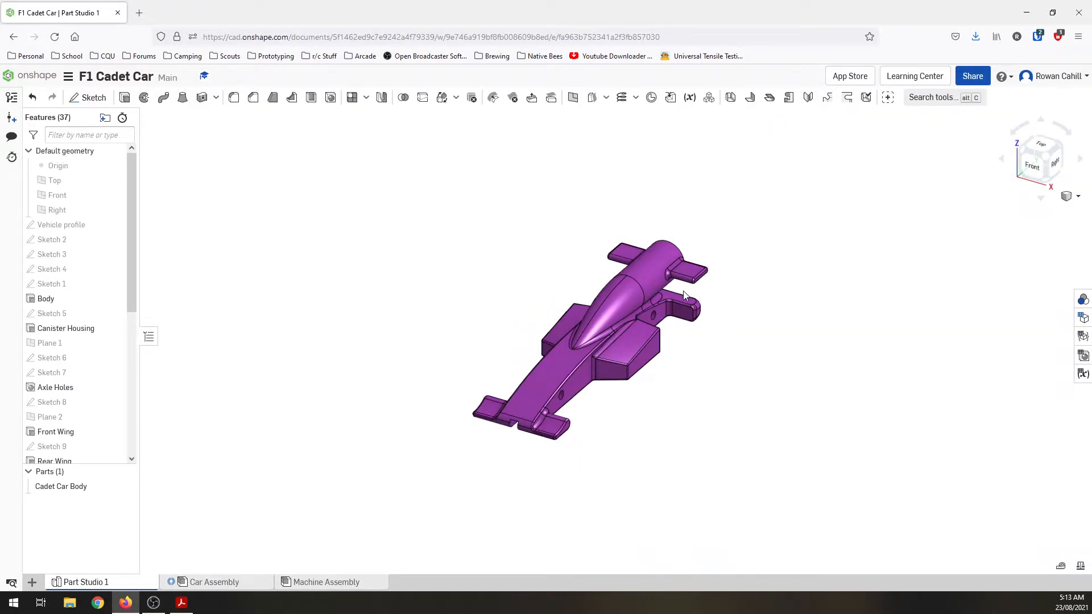
scroll(662, 309, up, 3)
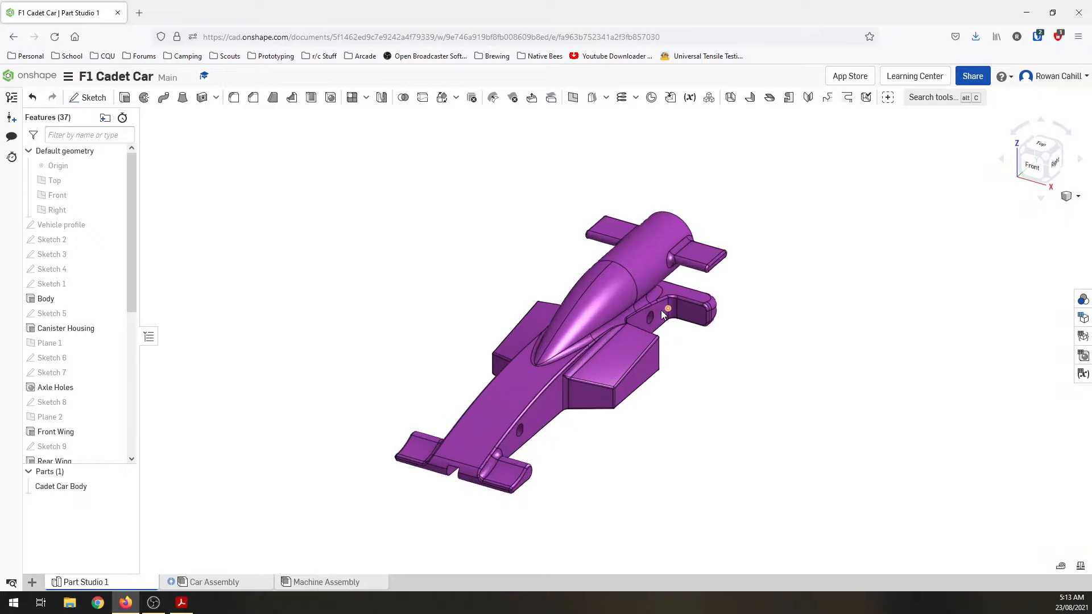
click(1084, 303)
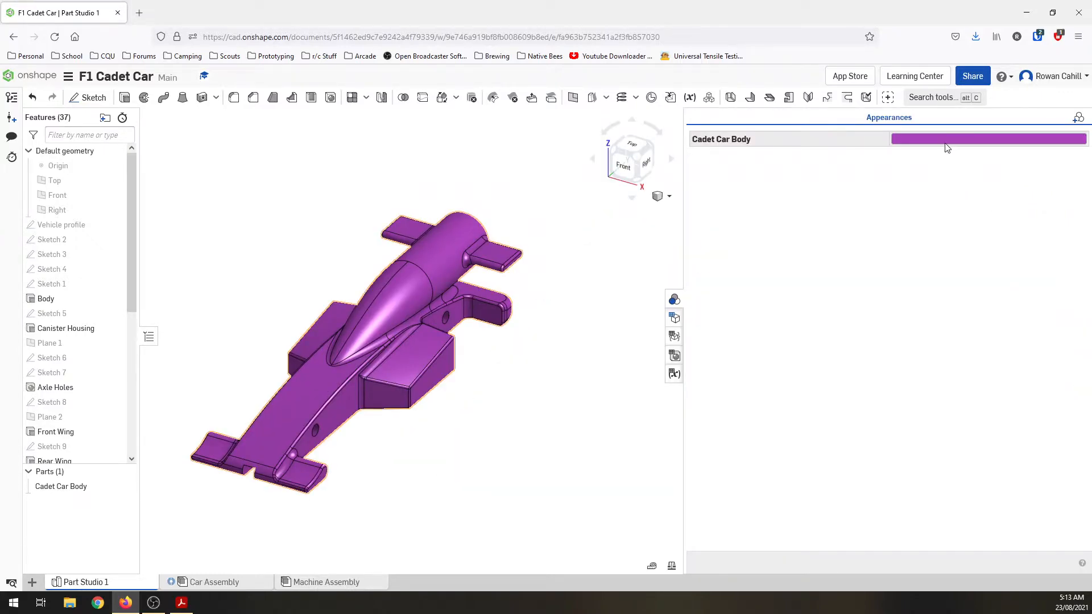
click(944, 146)
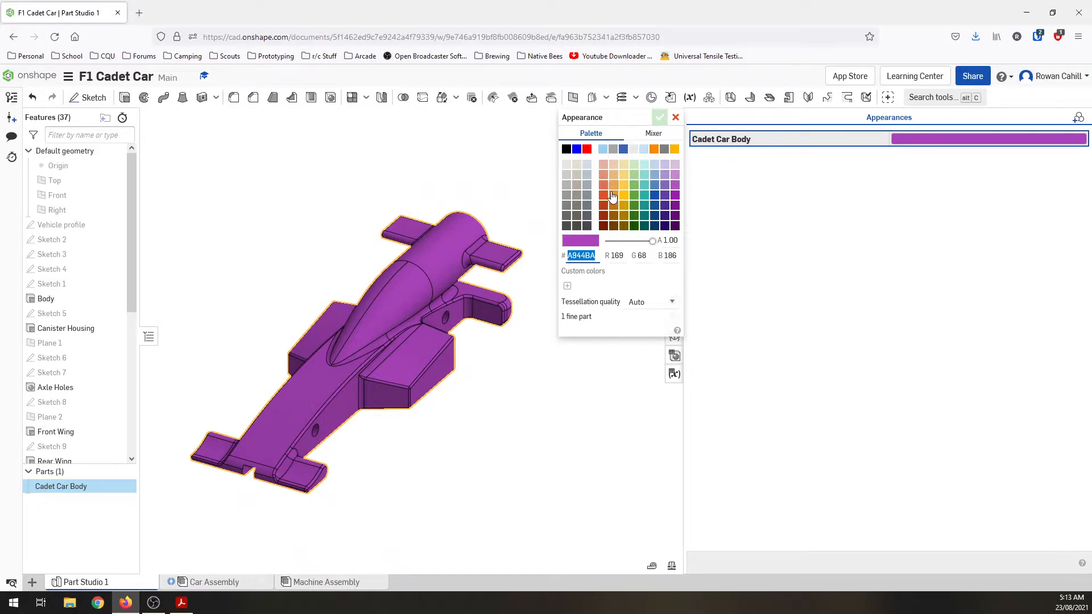
Step: Try blue 165294, yellow FACB43 and teal 89DAD3 palette colours on the Cadet Car Body
click(655, 205)
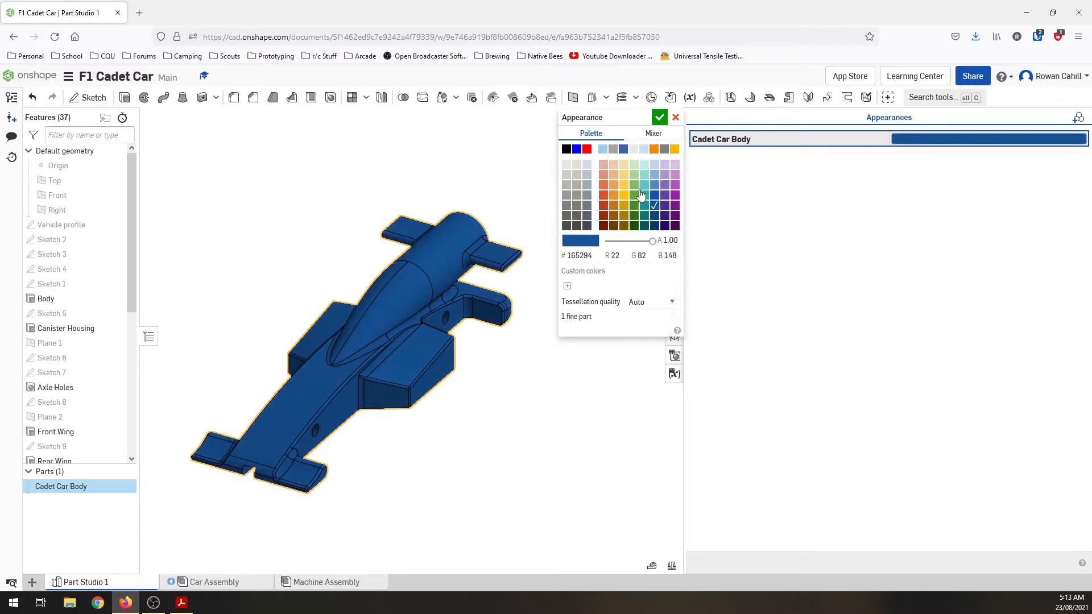
click(623, 185)
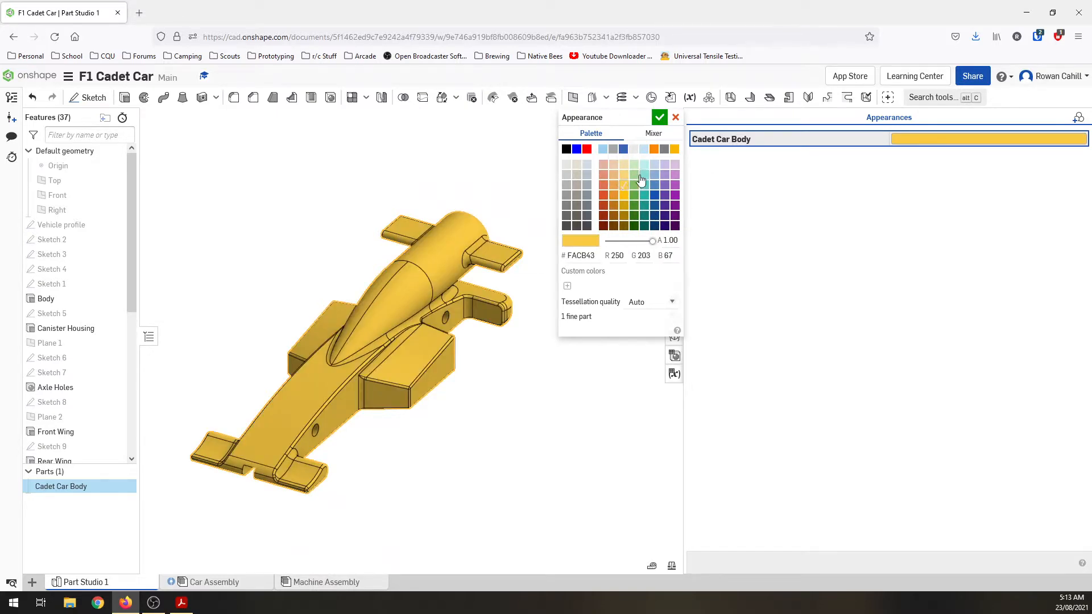
click(644, 175)
Step: Mix a custom purple, 953DB8, for the Cadet Car Body and apply it
click(652, 136)
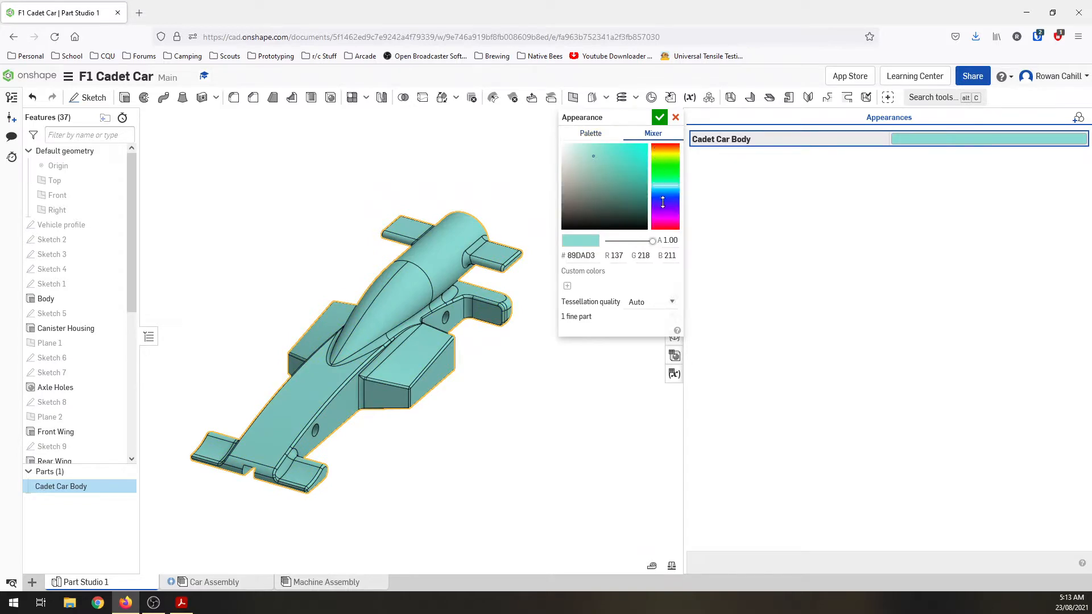
click(663, 206)
mouse_move(663, 210)
mouse_down()
mouse_move(607, 165)
mouse_move(619, 164)
mouse_up()
click(633, 175)
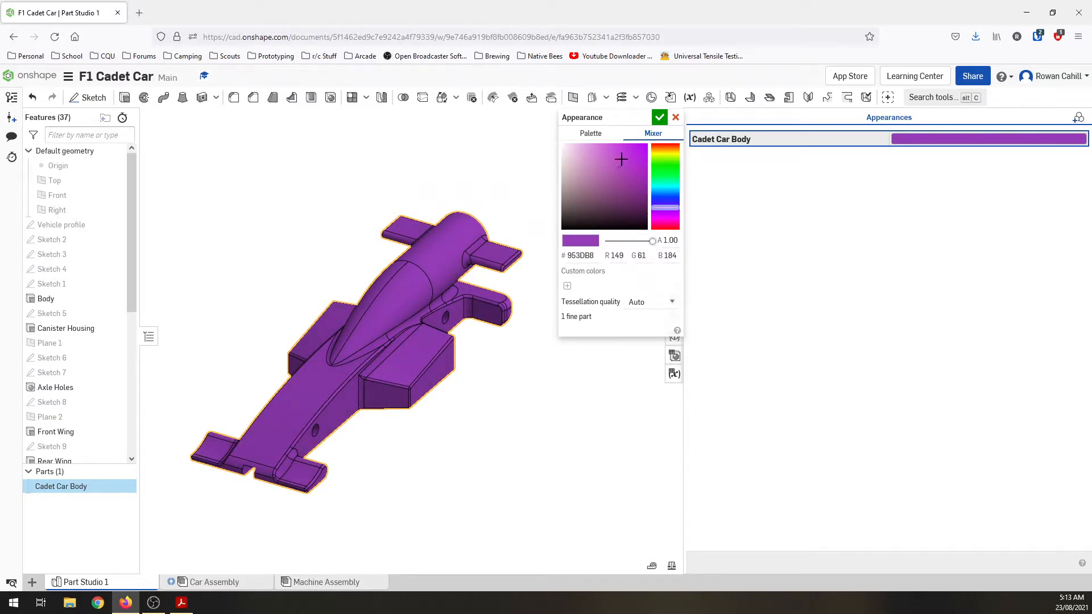
click(659, 117)
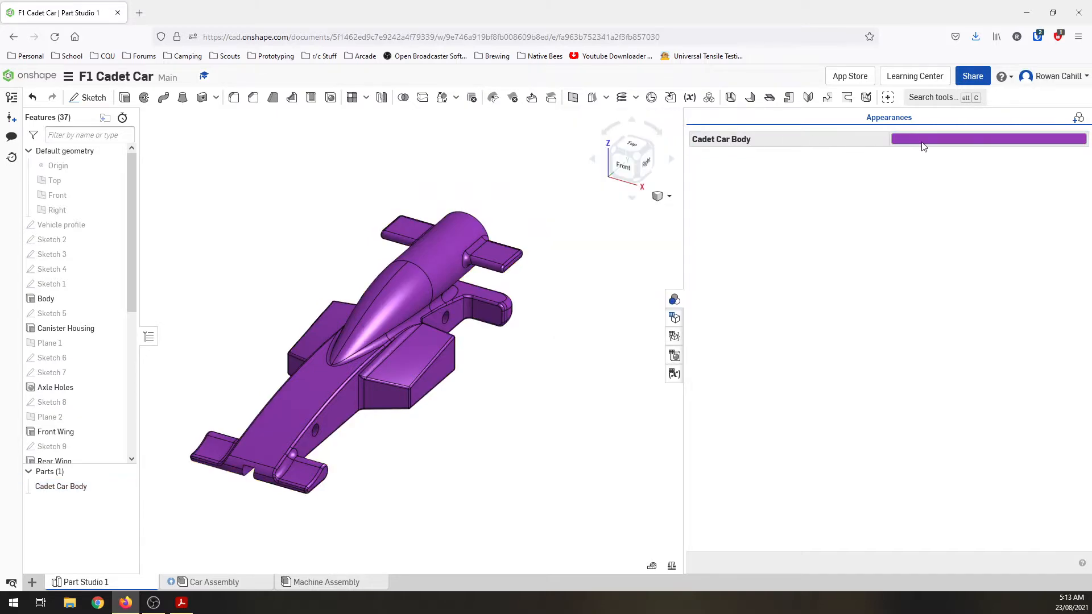
Step: Try a pale yellow F5D578 face appearance on the top face of the rear wing
click(1077, 121)
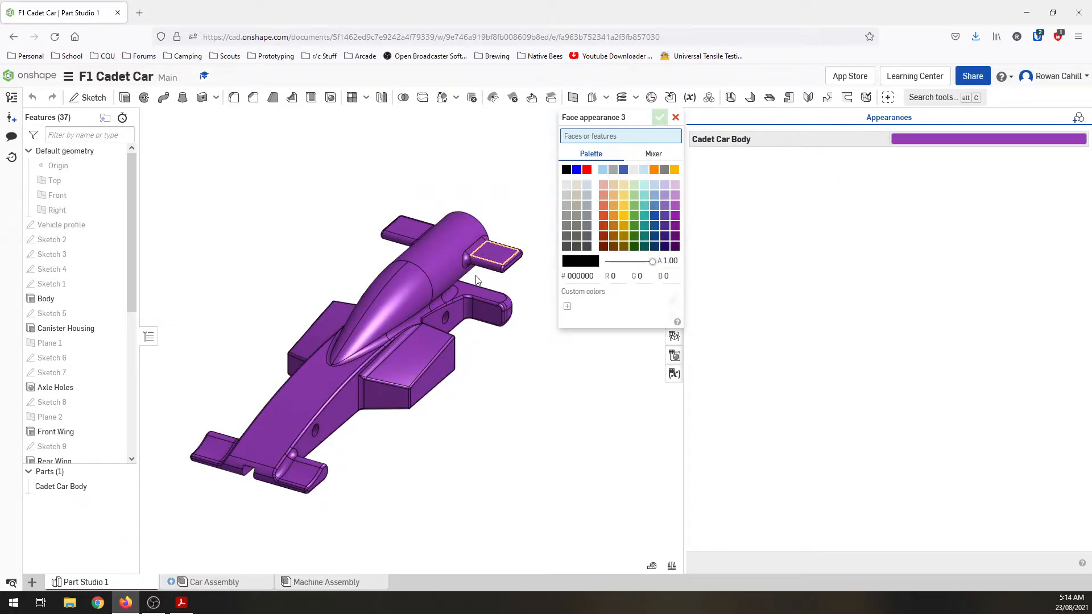
scroll(497, 254, up, 5)
click(497, 250)
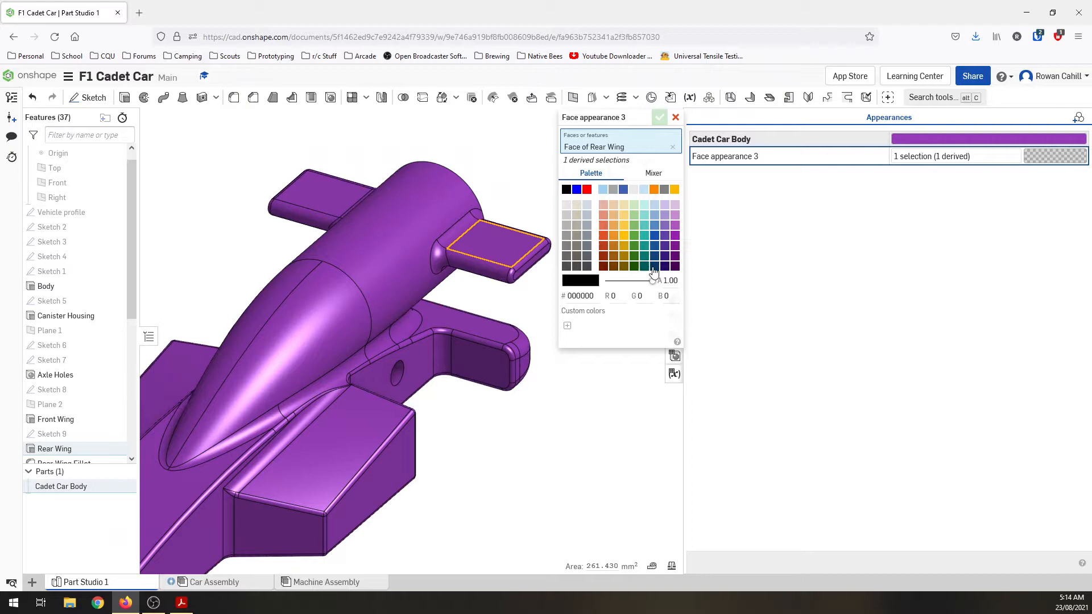
click(624, 215)
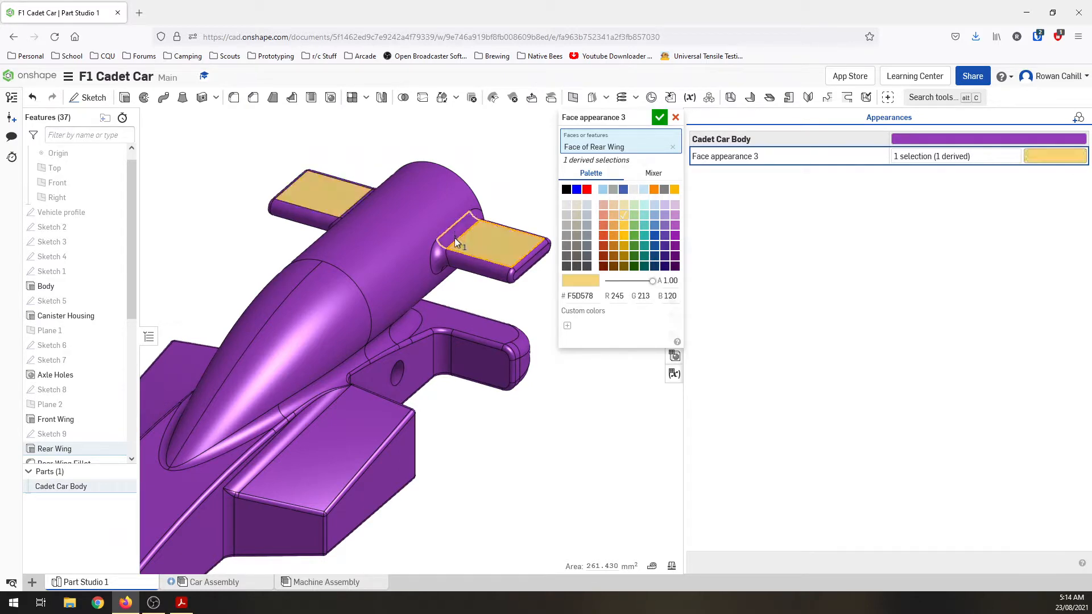
Step: Try extending the yellow face appearance to the rear wing's fillets and edge faces, and discard the face appearance
click(455, 238)
click(464, 268)
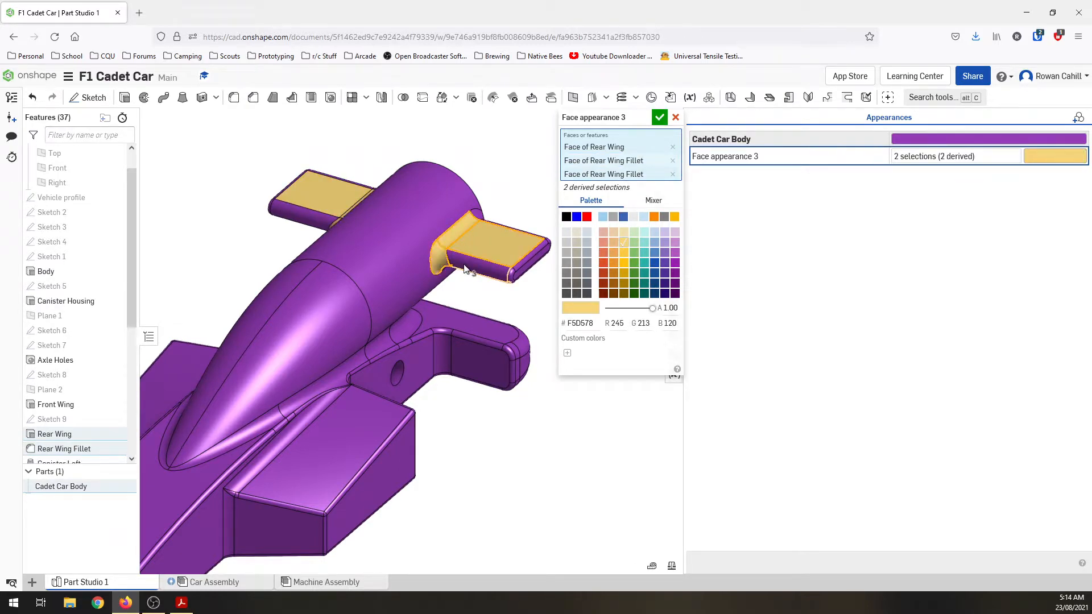
click(465, 269)
click(523, 270)
click(523, 271)
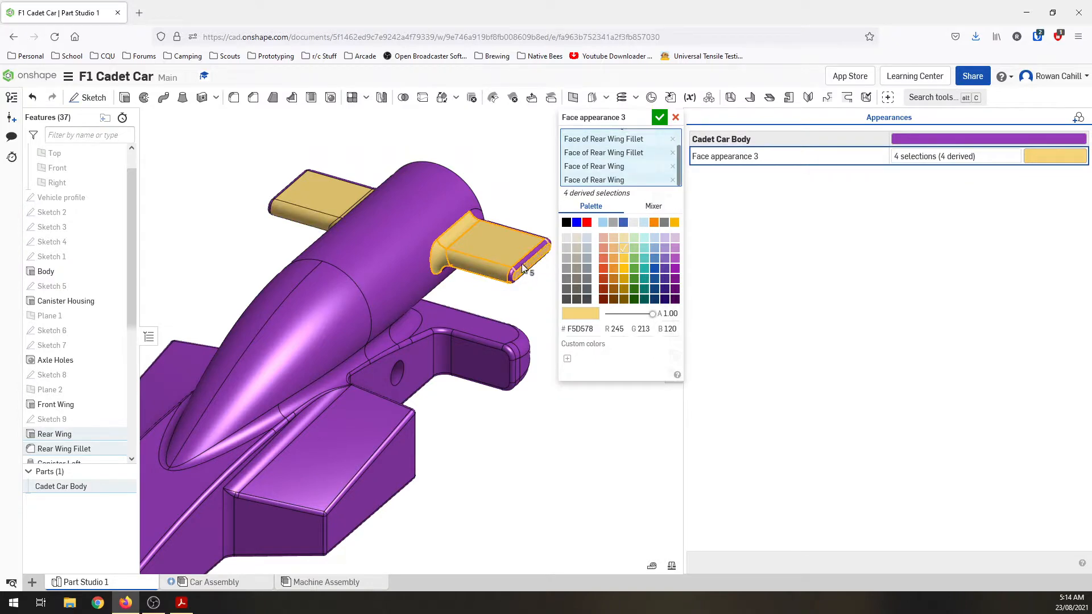
click(512, 282)
click(512, 281)
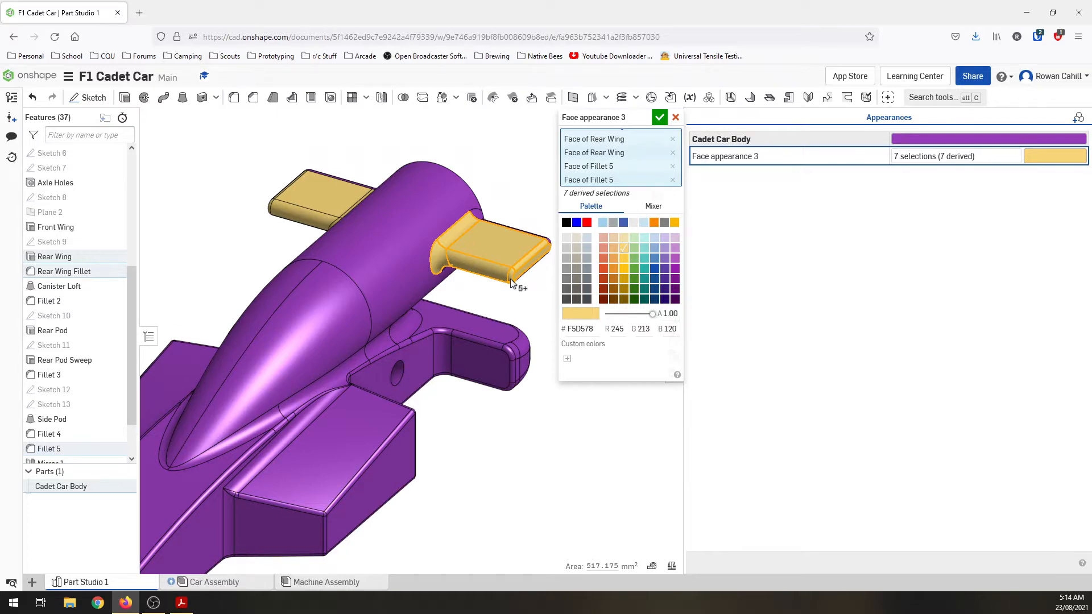
click(677, 119)
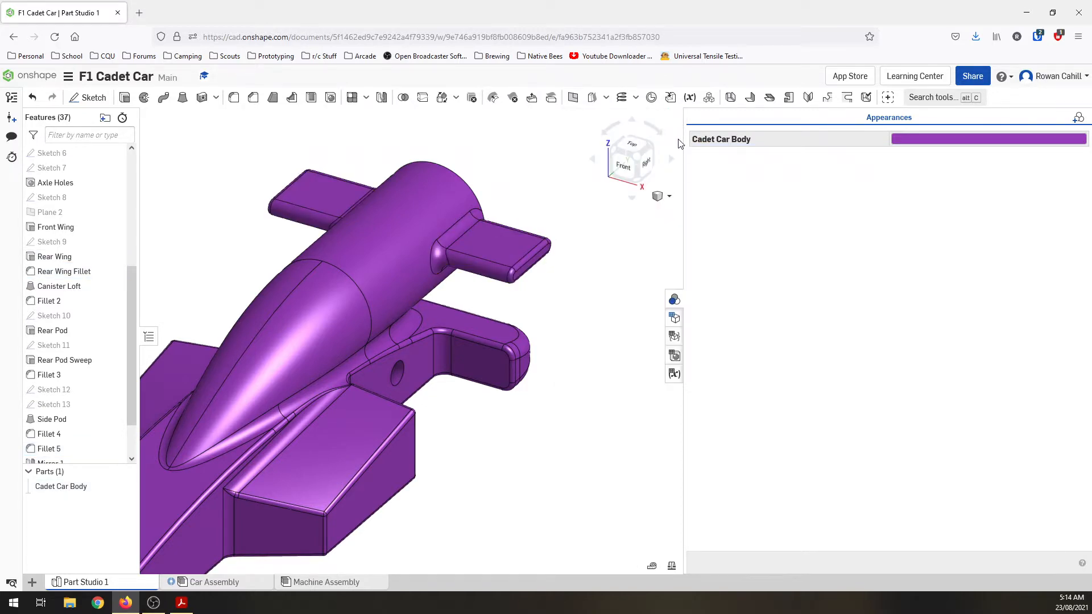
Step: Close the appearance list and display the Car Assembly shaded without edges
click(673, 323)
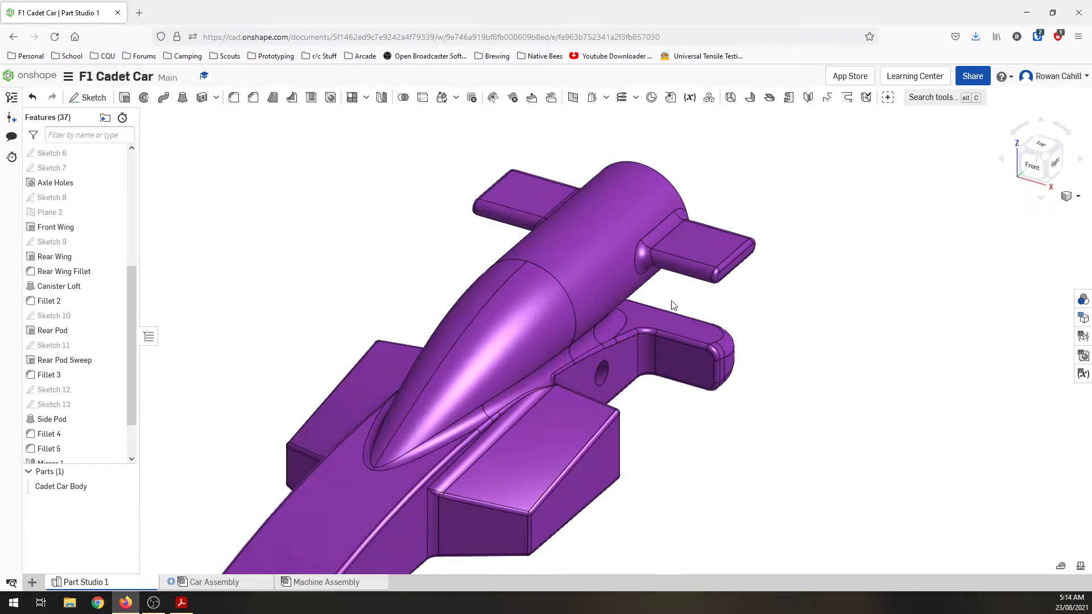
scroll(723, 327, down, 3)
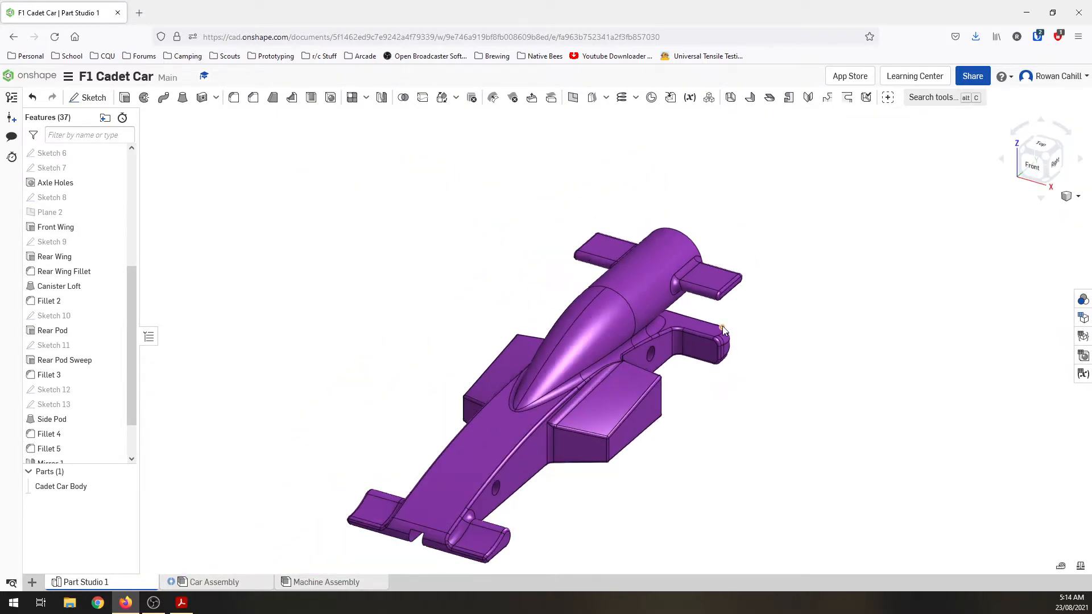
click(214, 582)
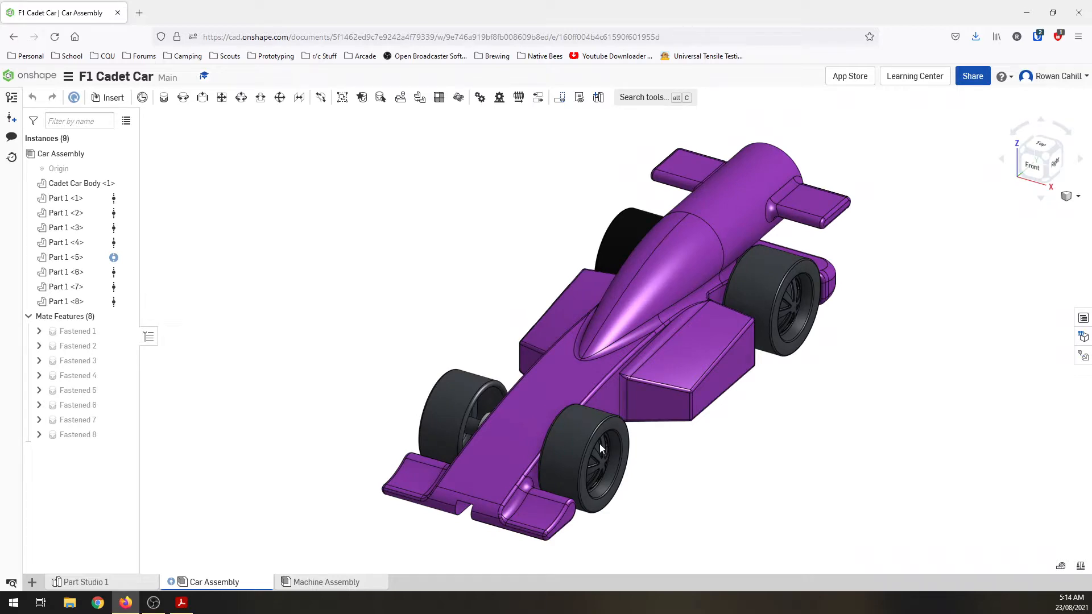
click(1078, 198)
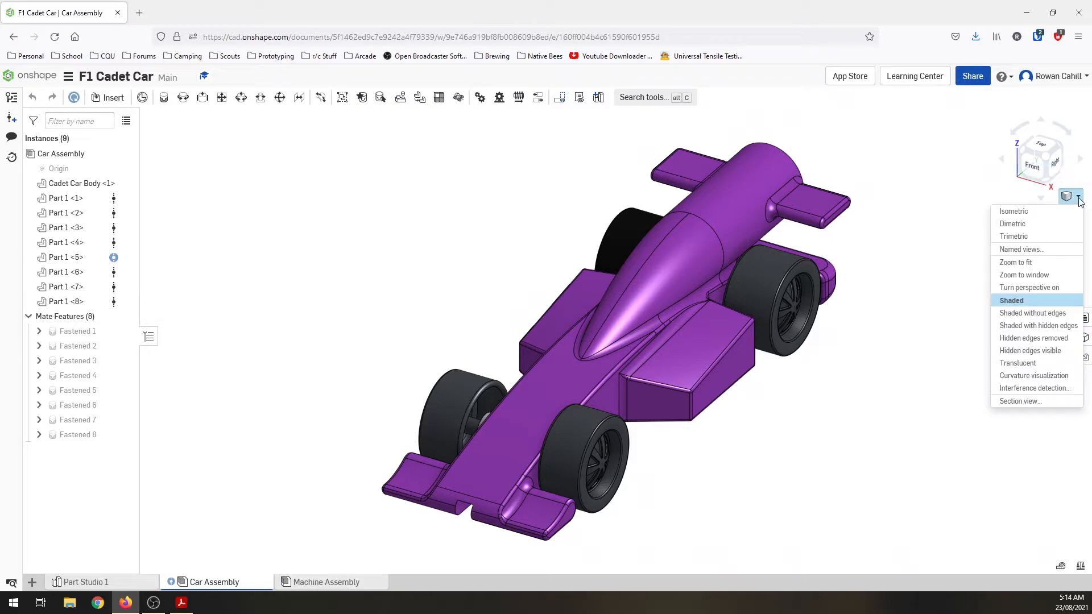
click(1032, 313)
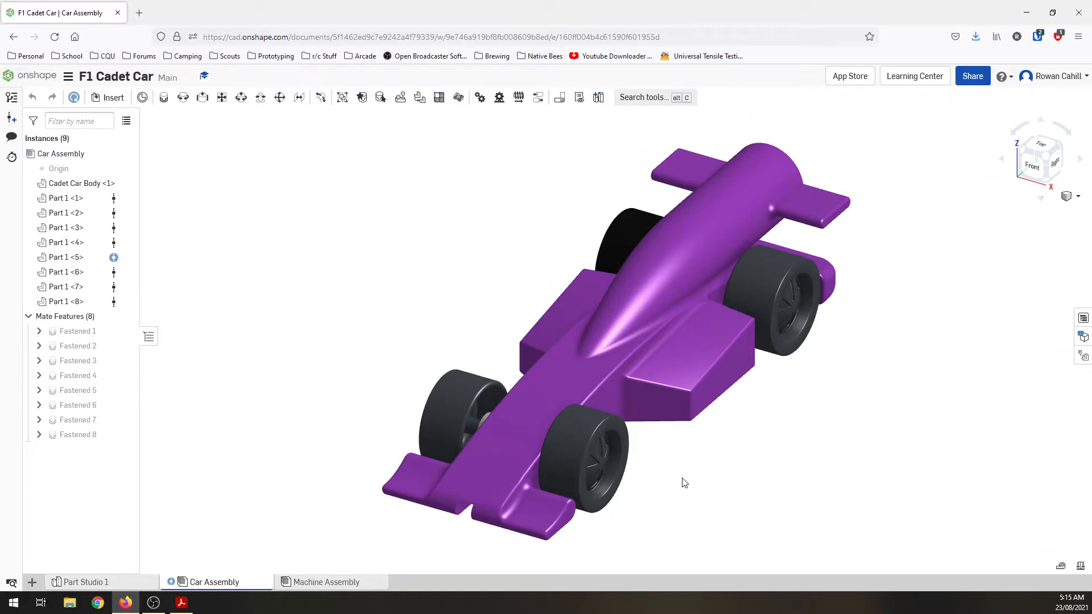
Step: Open the print setup for the Car Assembly and frame the car from a low front angle inside the print area
right_drag(683, 479, 683, 462)
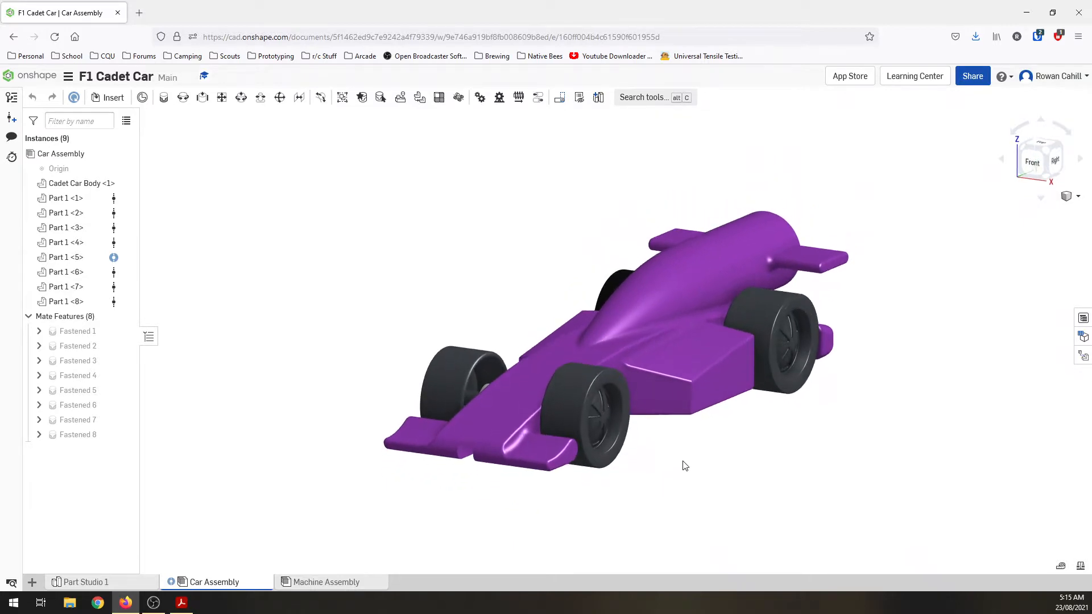
right_click(684, 465)
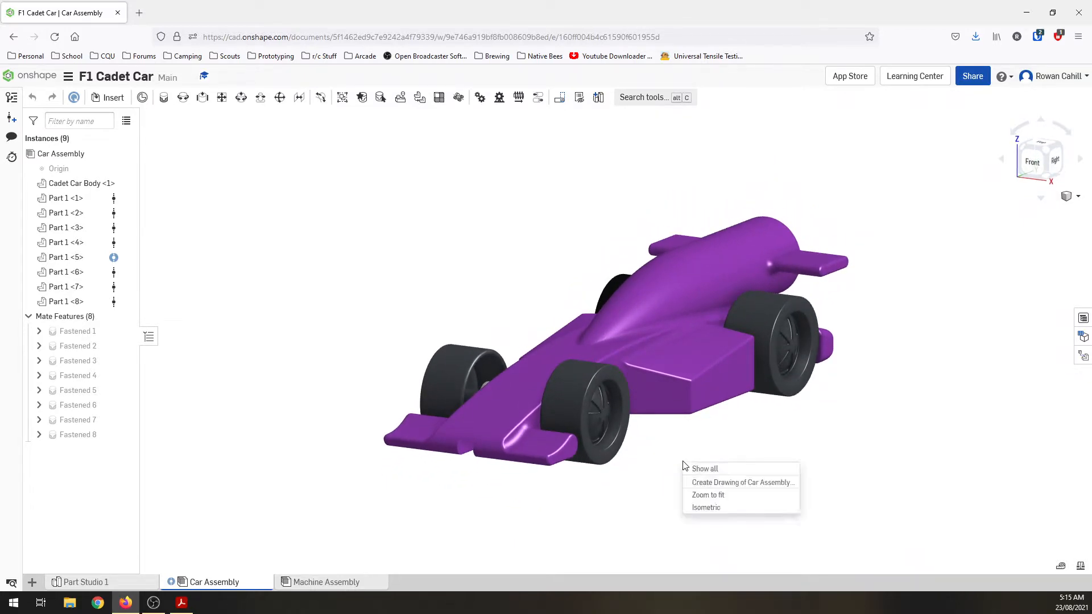
click(549, 554)
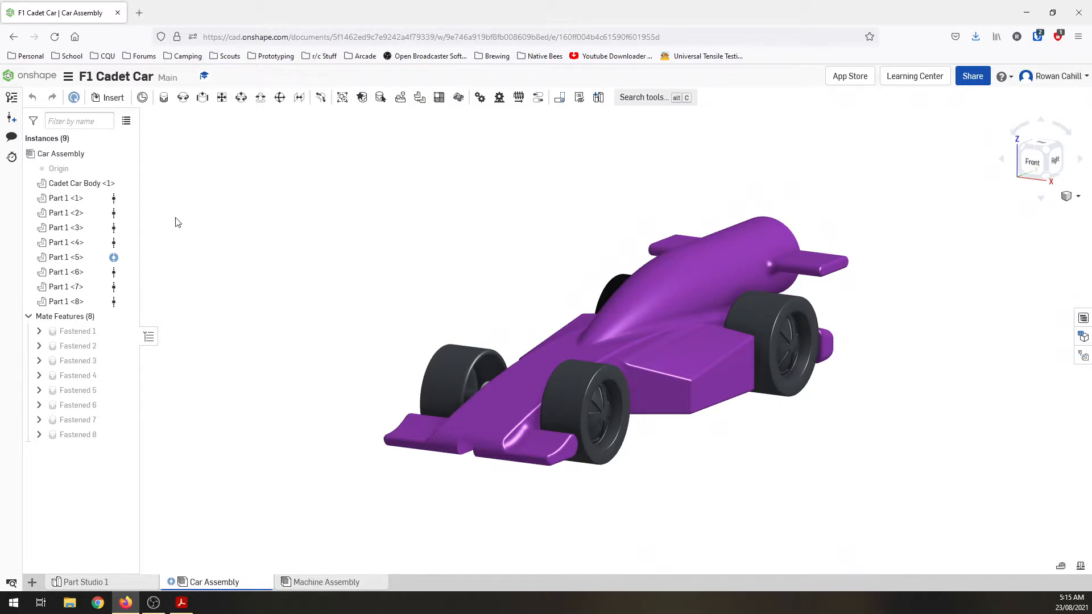
click(67, 77)
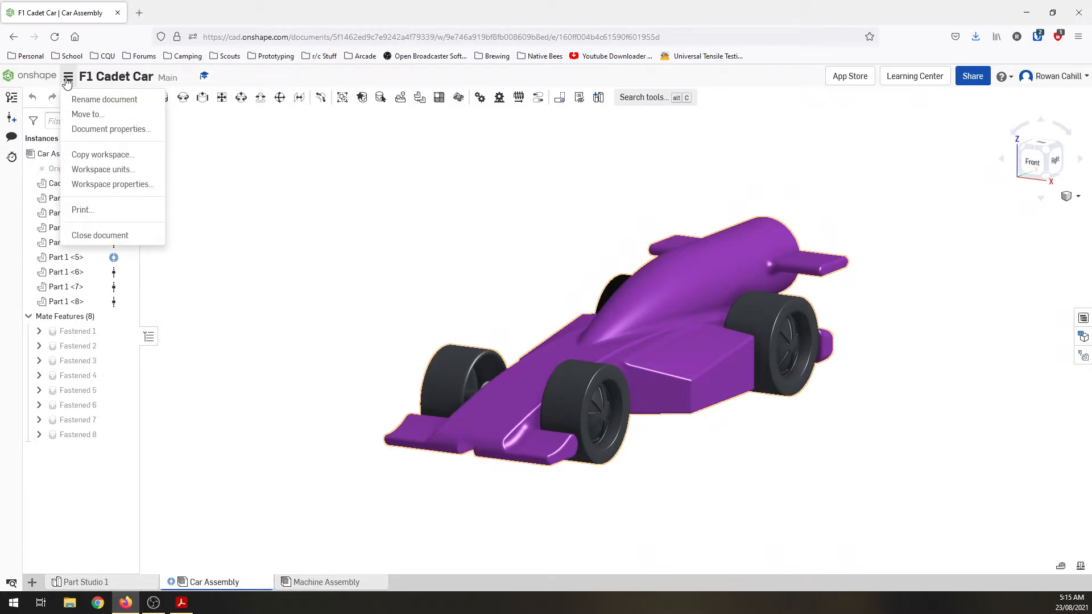
click(100, 211)
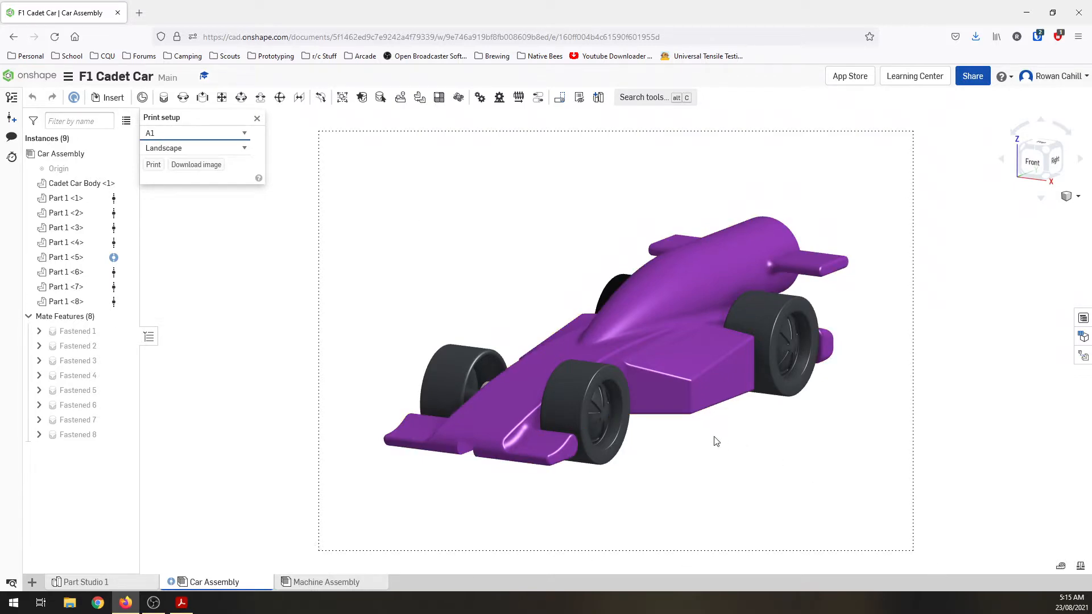
scroll(716, 442, up, 1)
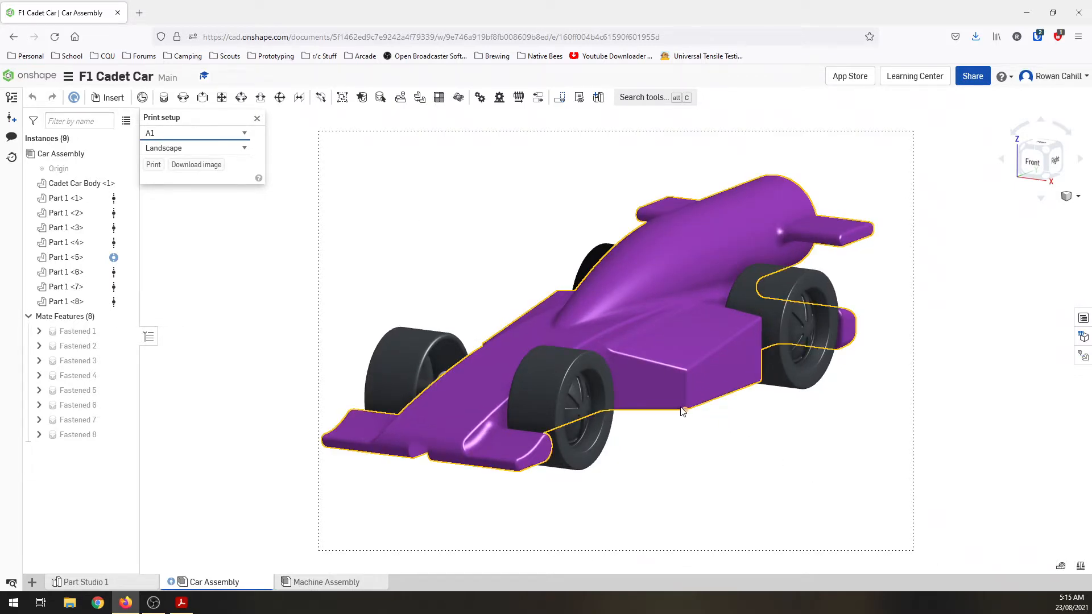
mouse_move(703, 420)
middle_down()
mouse_move(719, 434)
mouse_move(709, 434)
middle_up()
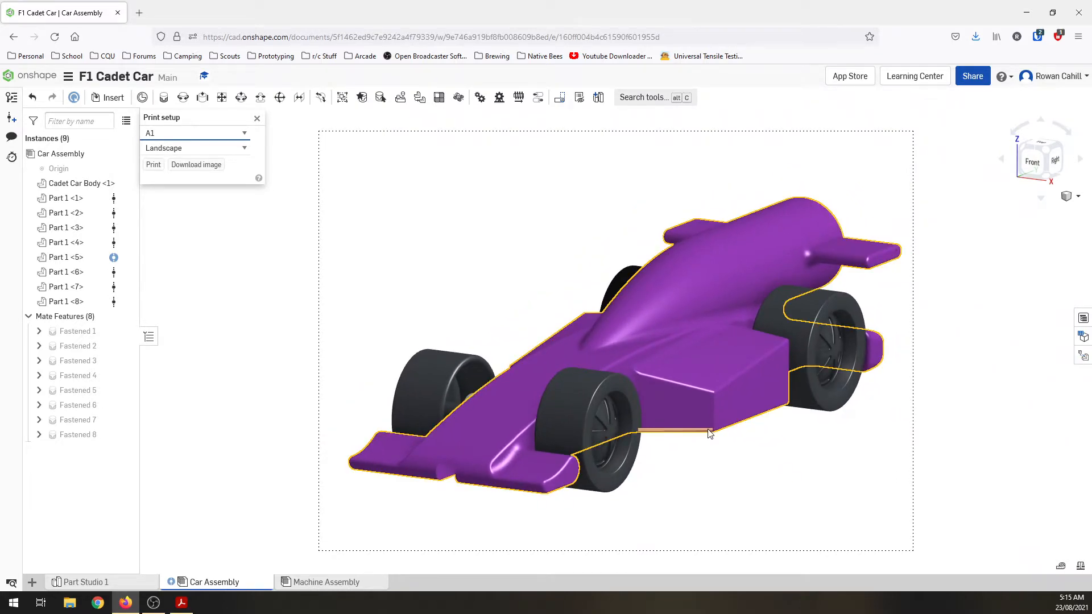
Step: Set the print size to A2 and download the landscape image as Car Assembly.png to the Desktop
click(246, 134)
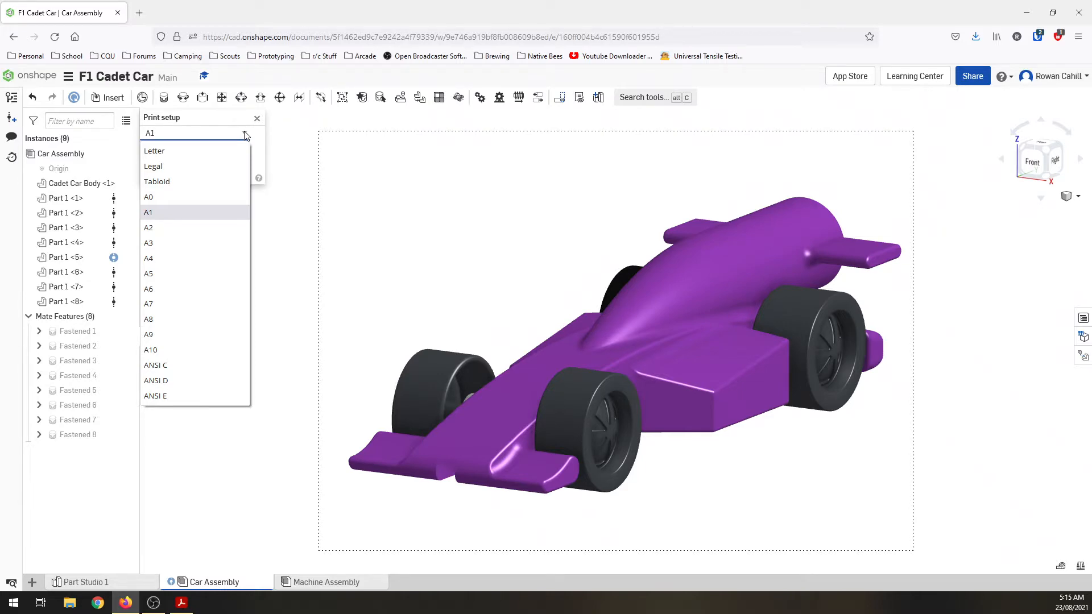
click(150, 228)
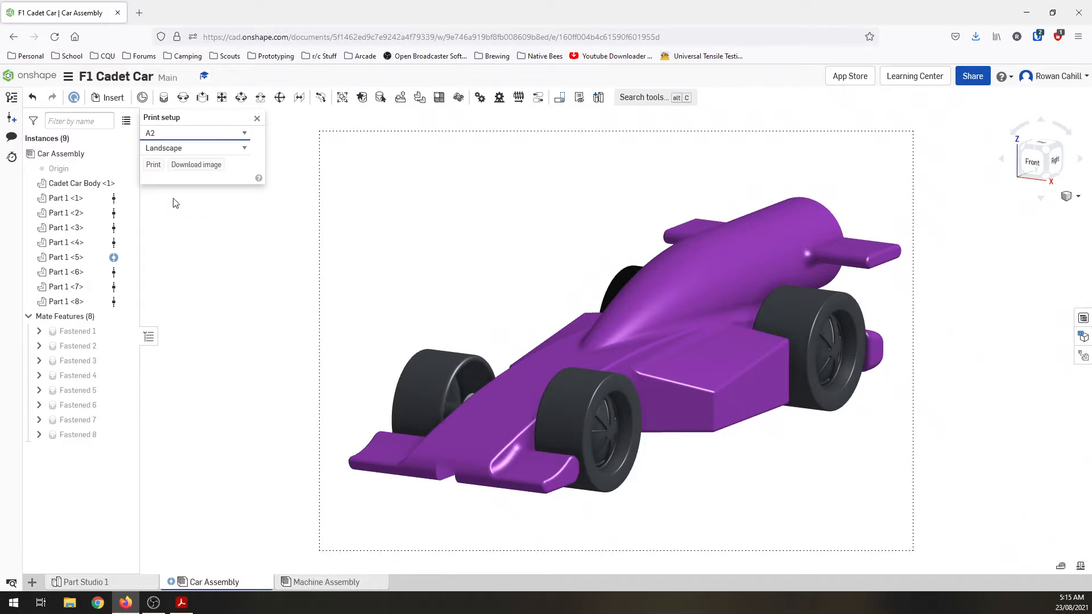
click(180, 165)
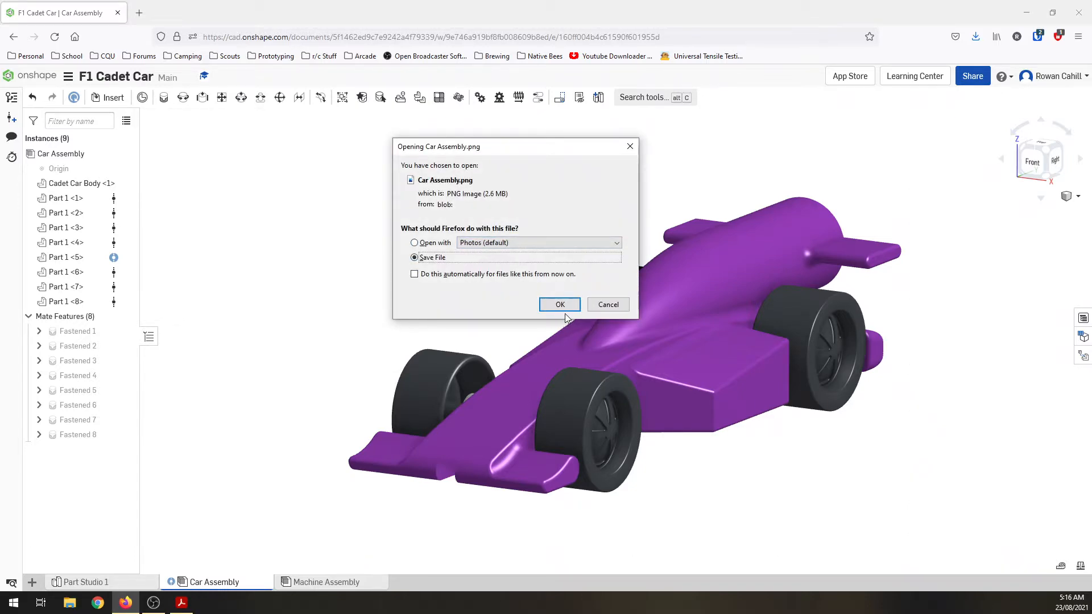
click(569, 304)
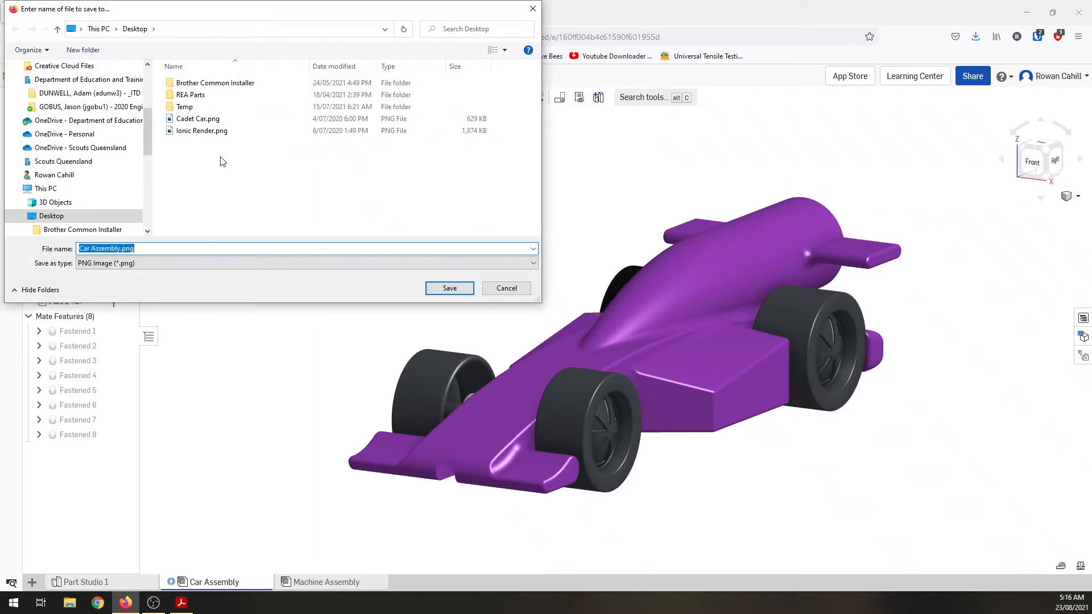
click(450, 289)
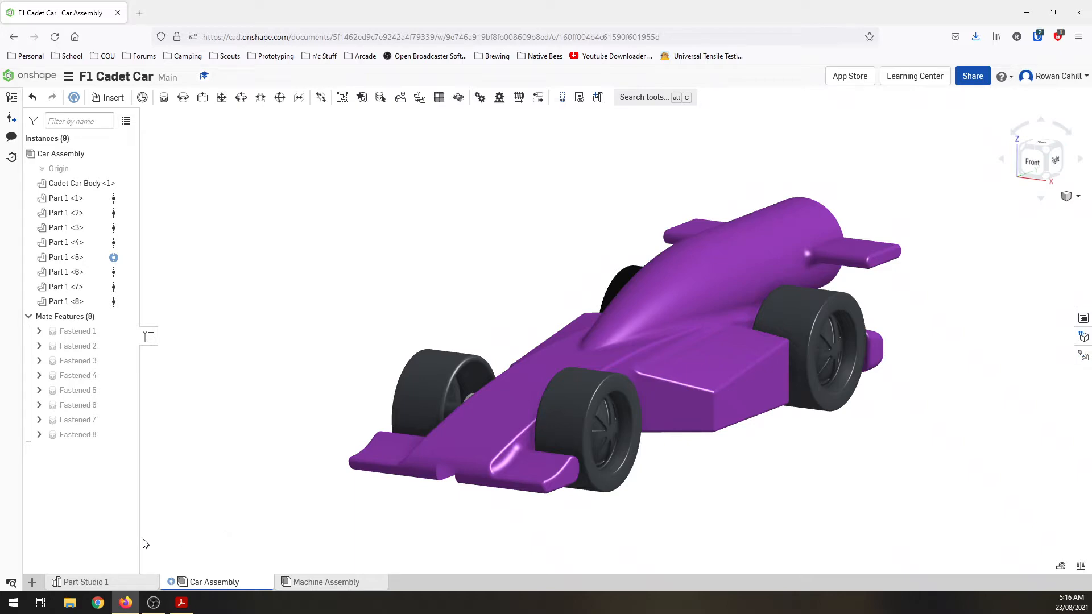
Step: Create a drawing from a custom ISO A3 template in millimetres with third angle projection and no views
click(33, 583)
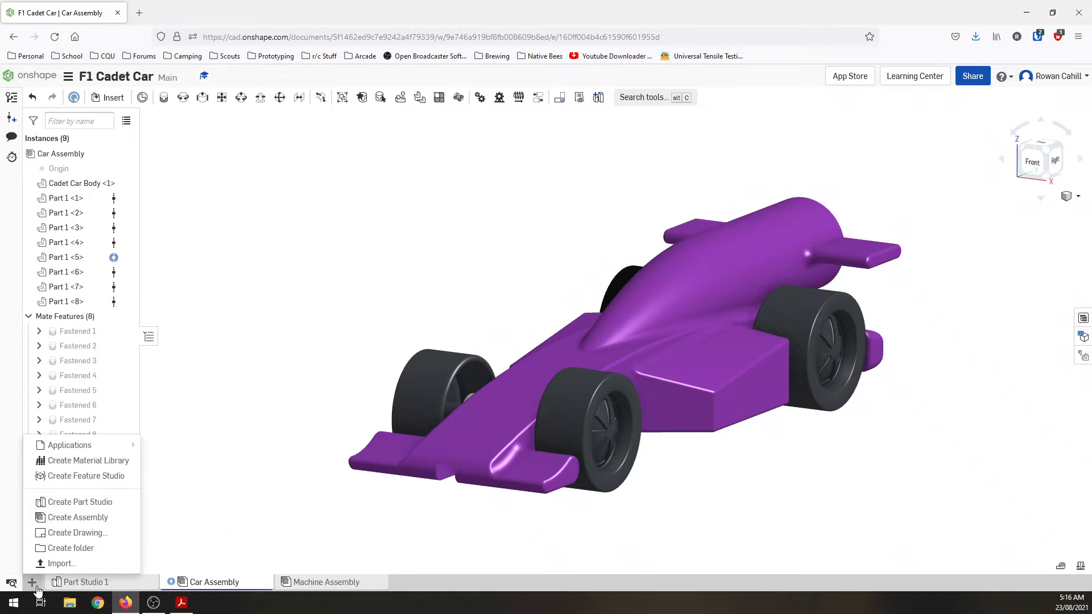
click(81, 531)
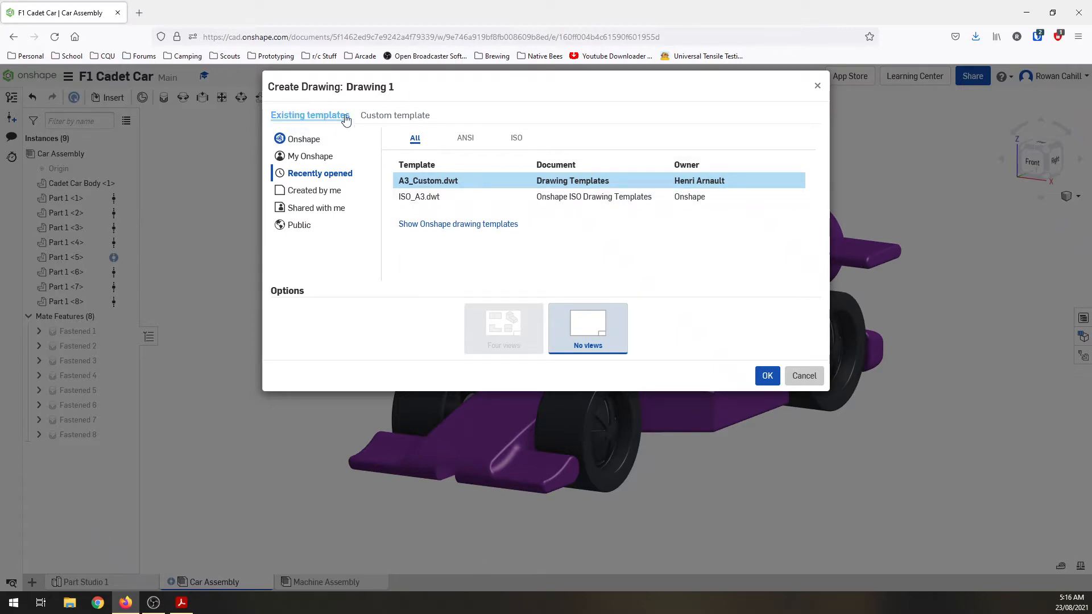
click(394, 116)
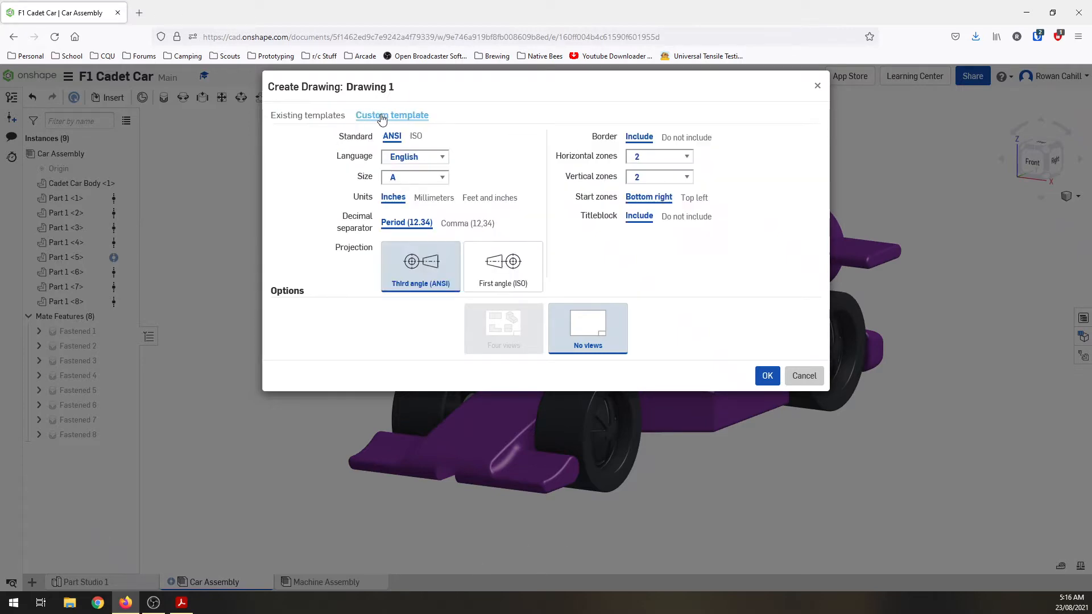
click(416, 160)
click(416, 160)
click(414, 177)
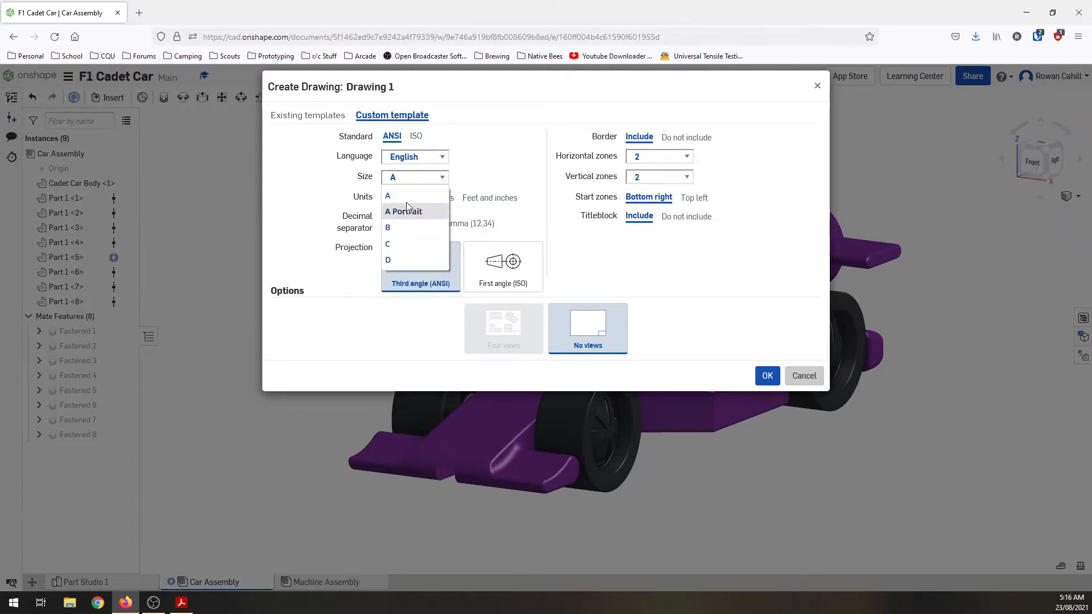
click(416, 136)
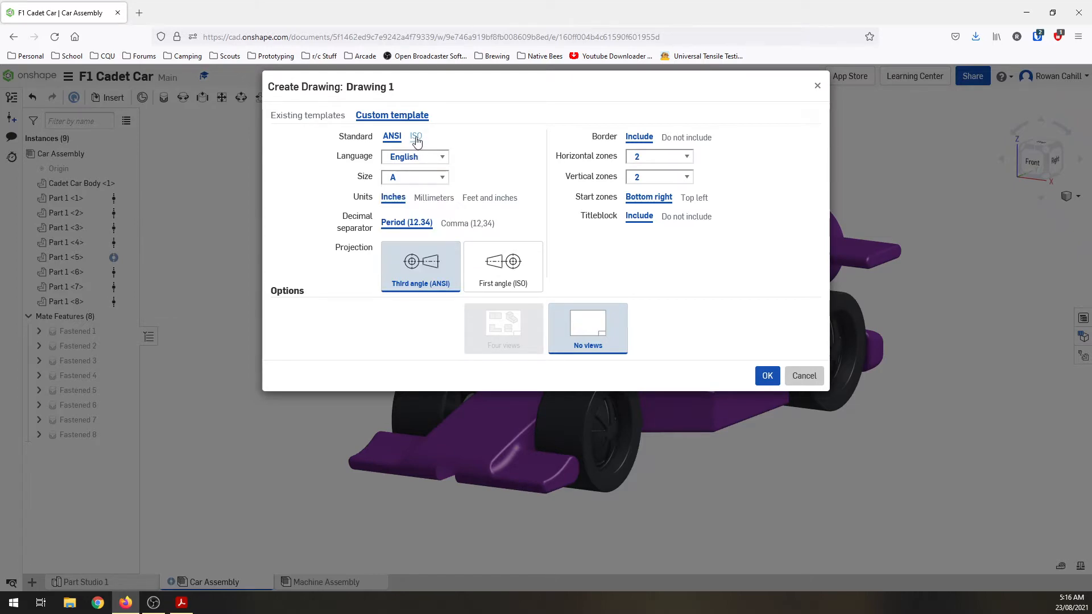
click(420, 182)
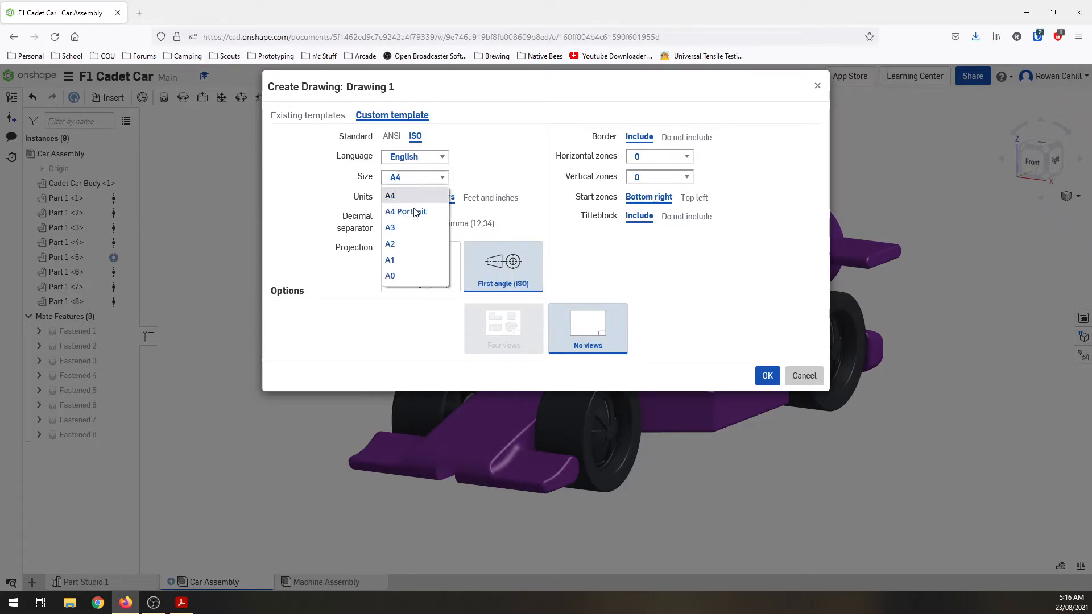
click(409, 228)
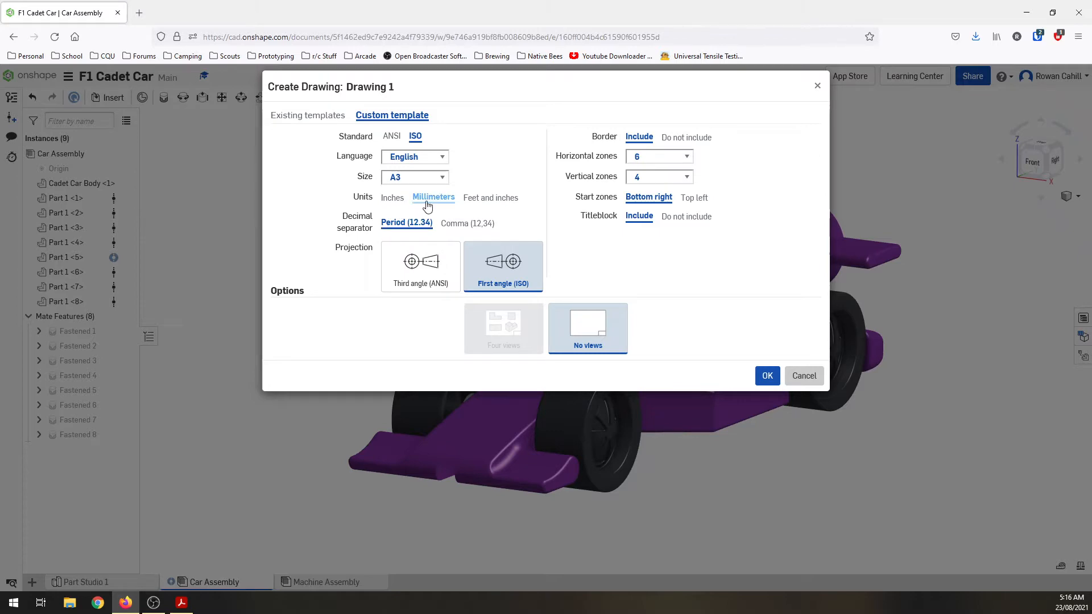
click(424, 262)
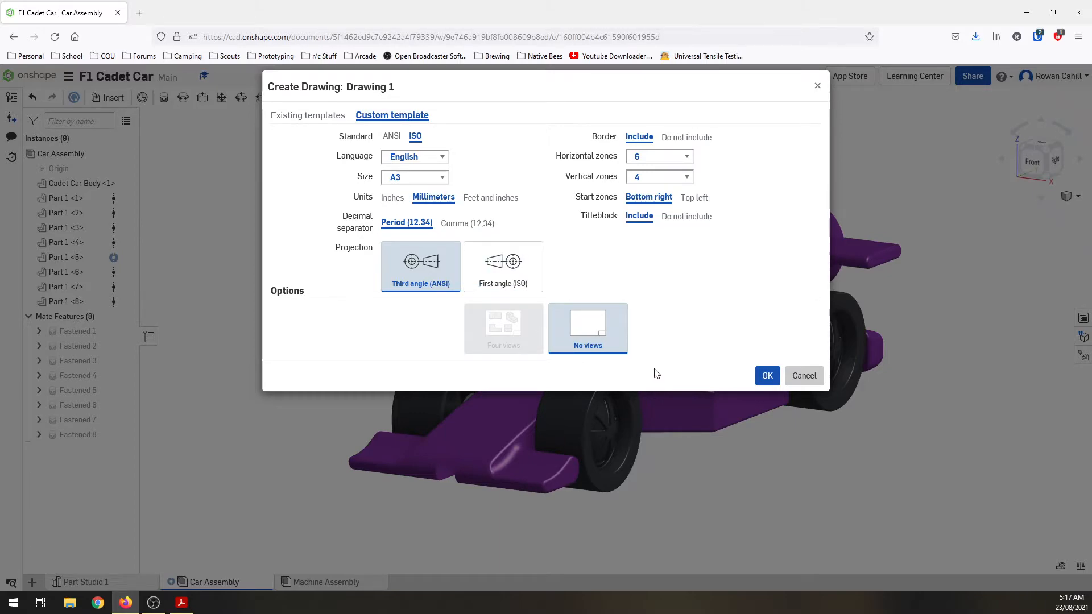
click(768, 379)
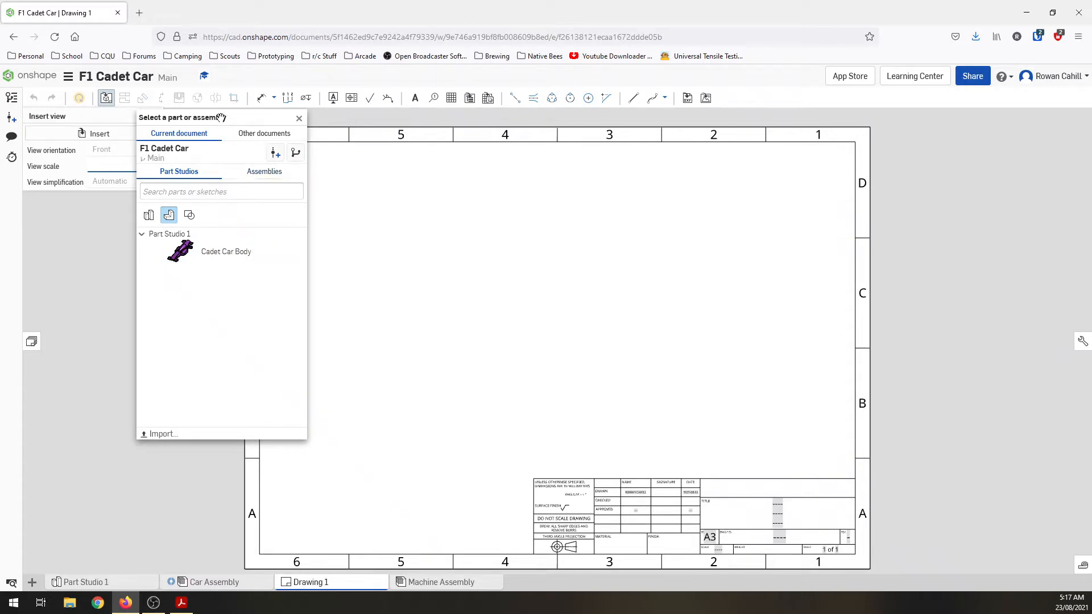
Step: Choose the Car Assembly from the current document's assemblies as the source for the drawing view
drag(221, 118, 128, 211)
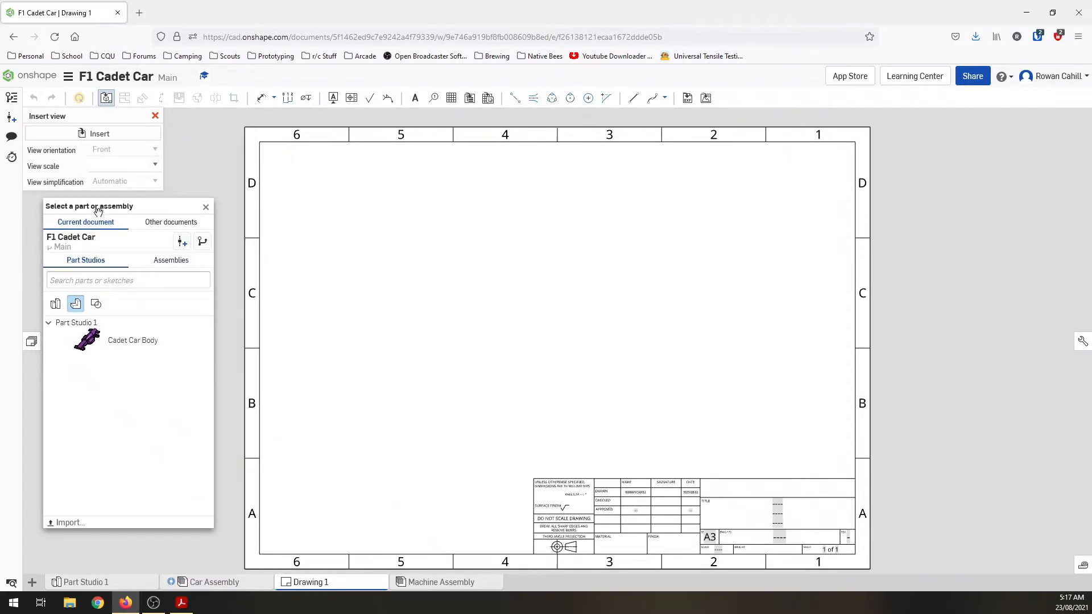
click(170, 263)
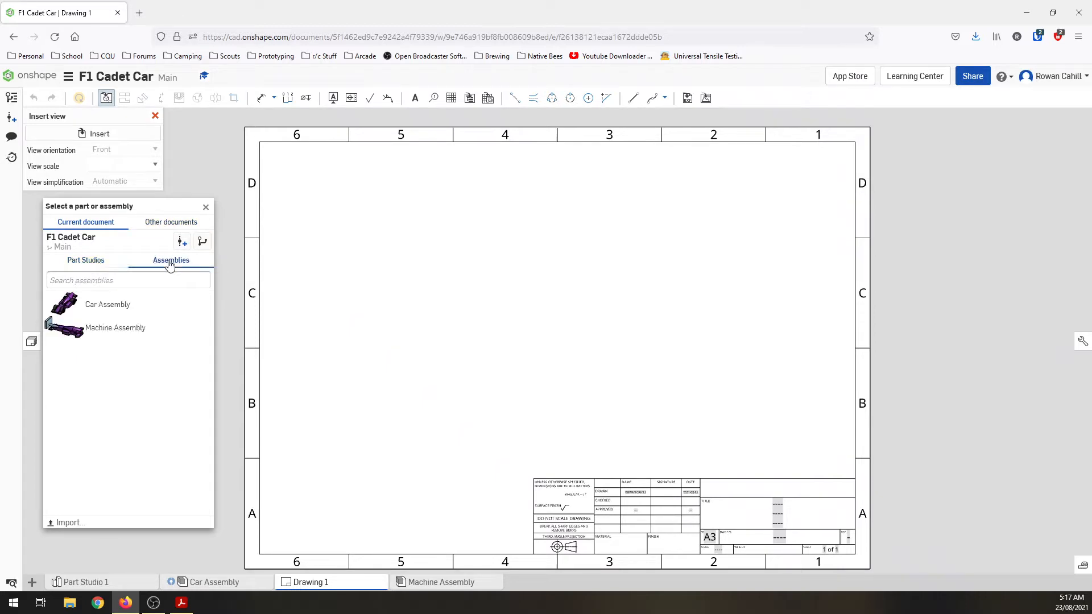
click(103, 308)
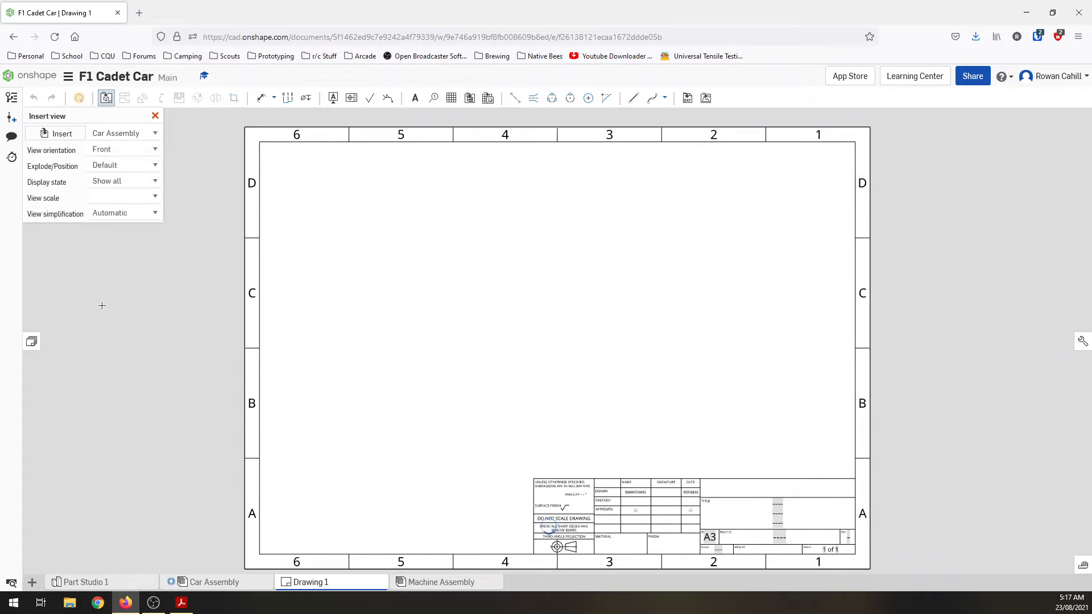
click(508, 360)
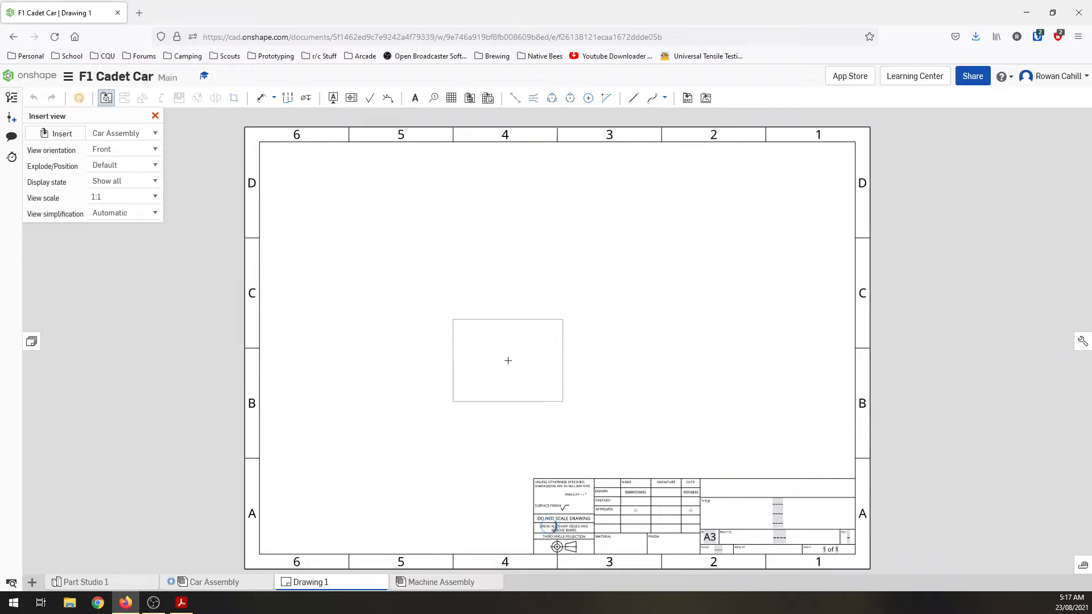
Step: Set the view orientation to Right and the scale to 1:2, and place the side view mid-sheet
click(153, 149)
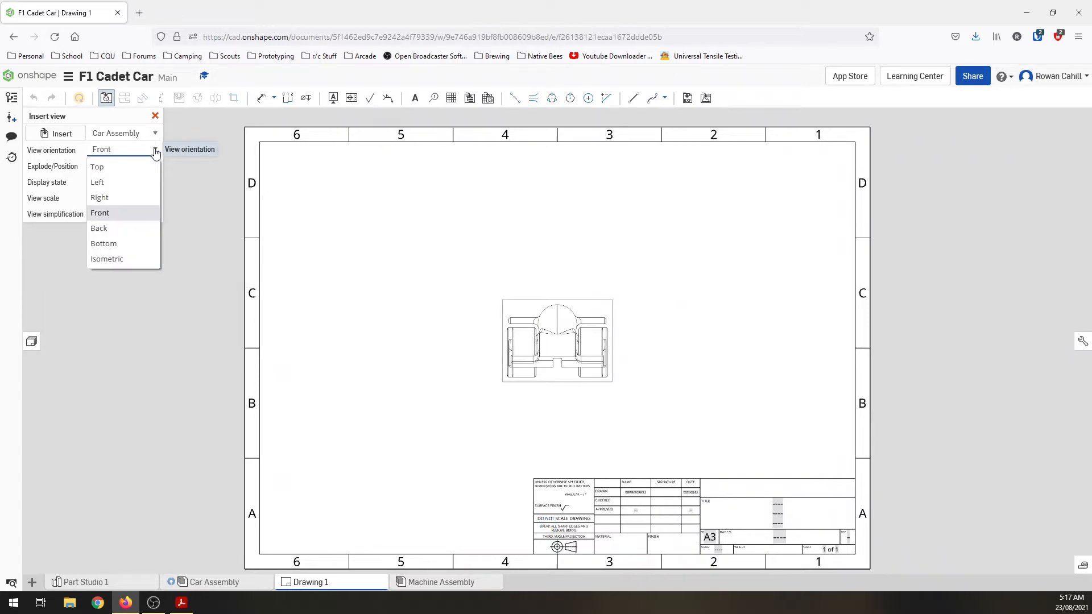
click(137, 197)
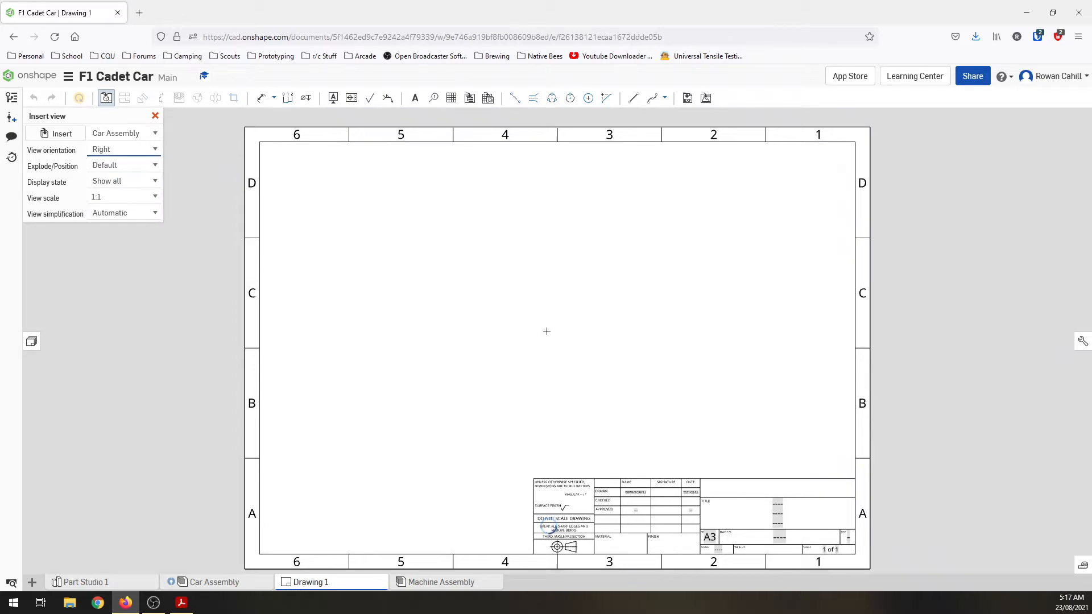
click(558, 332)
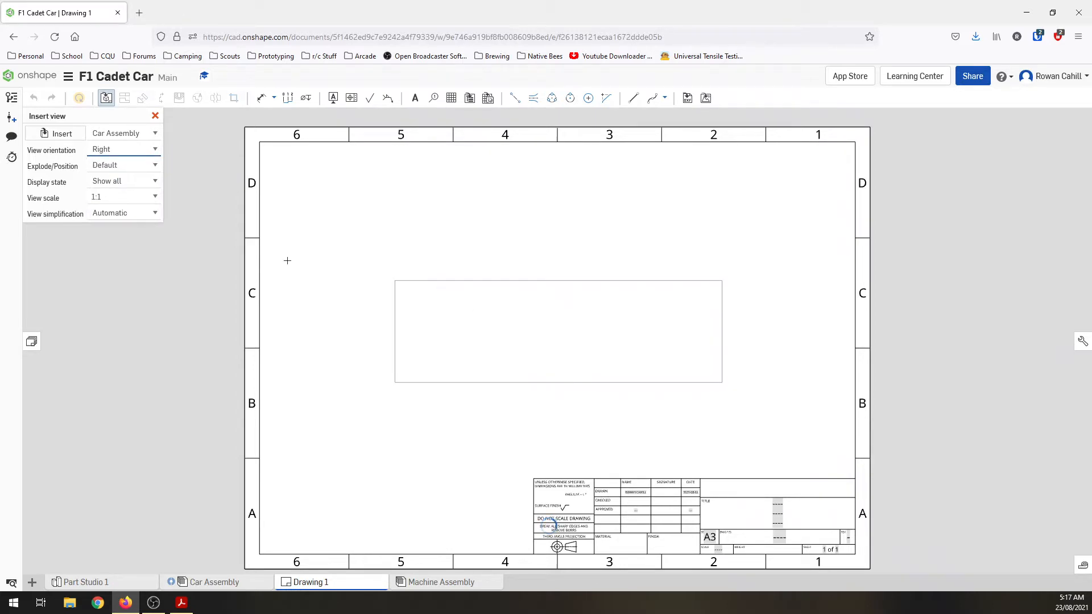
click(152, 197)
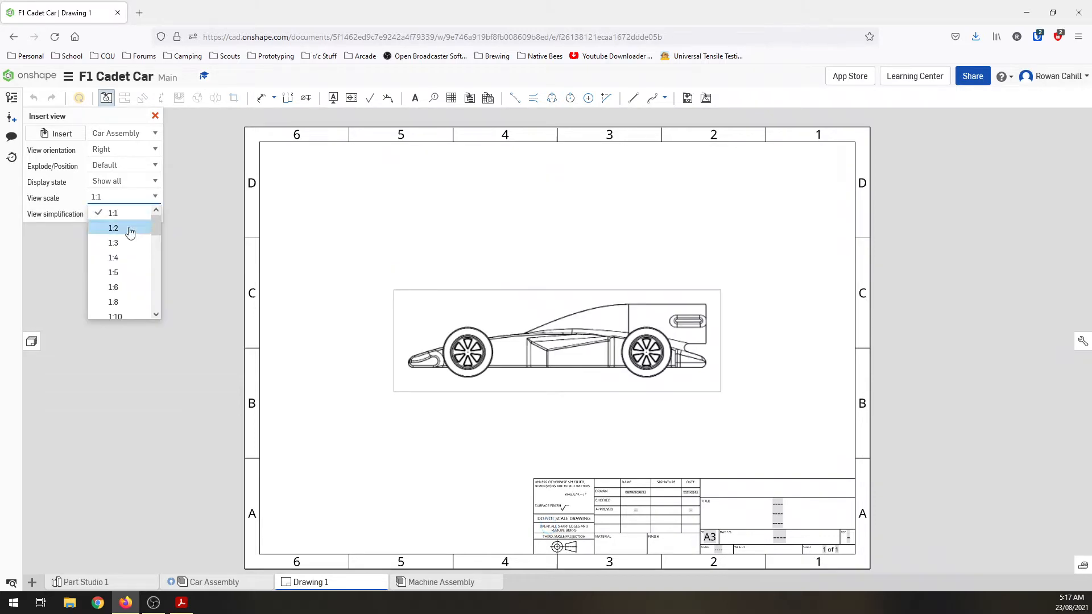
click(116, 229)
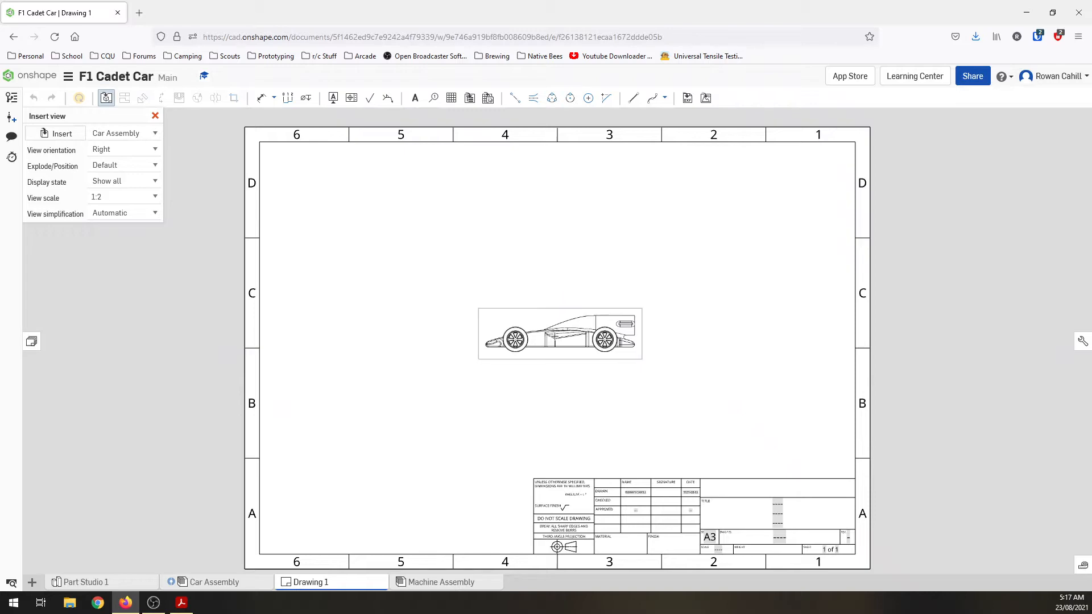
click(552, 337)
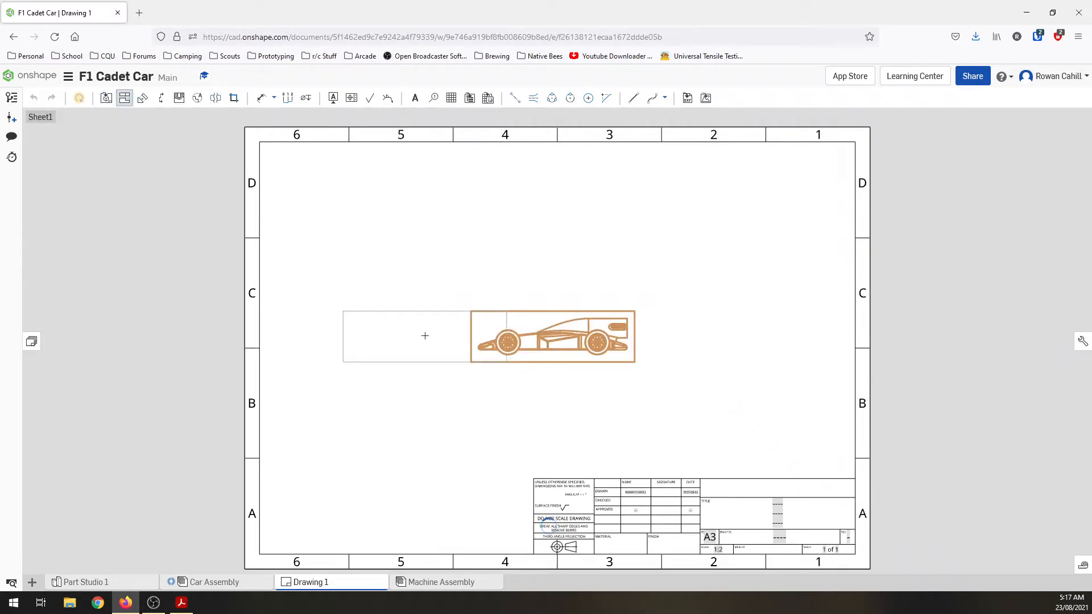
Step: Project the rear and front end views from the side view, placing one on each side of it
click(356, 335)
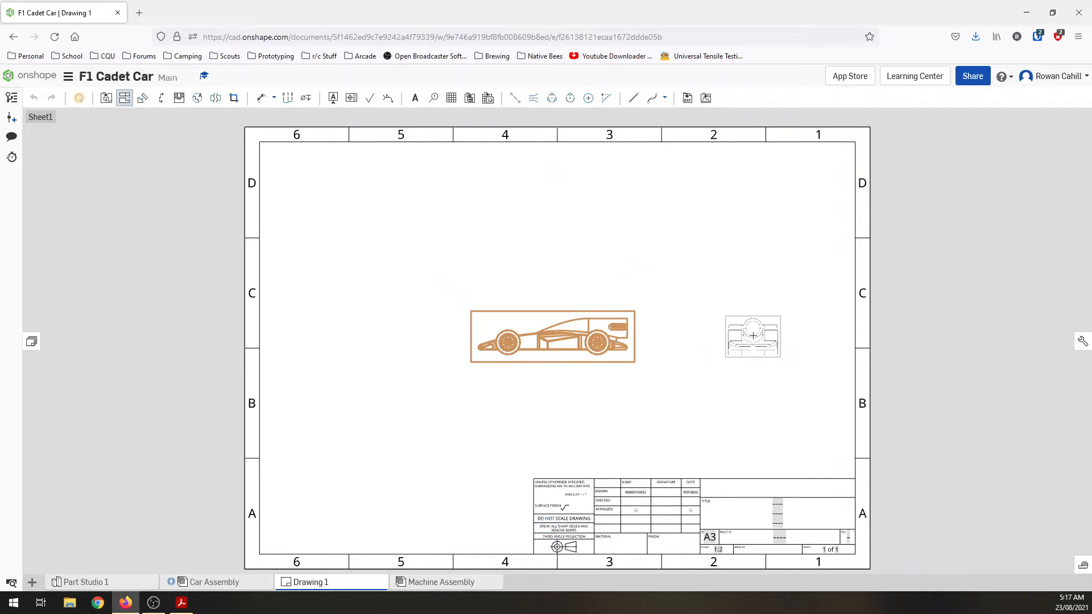
click(754, 336)
key(Escape)
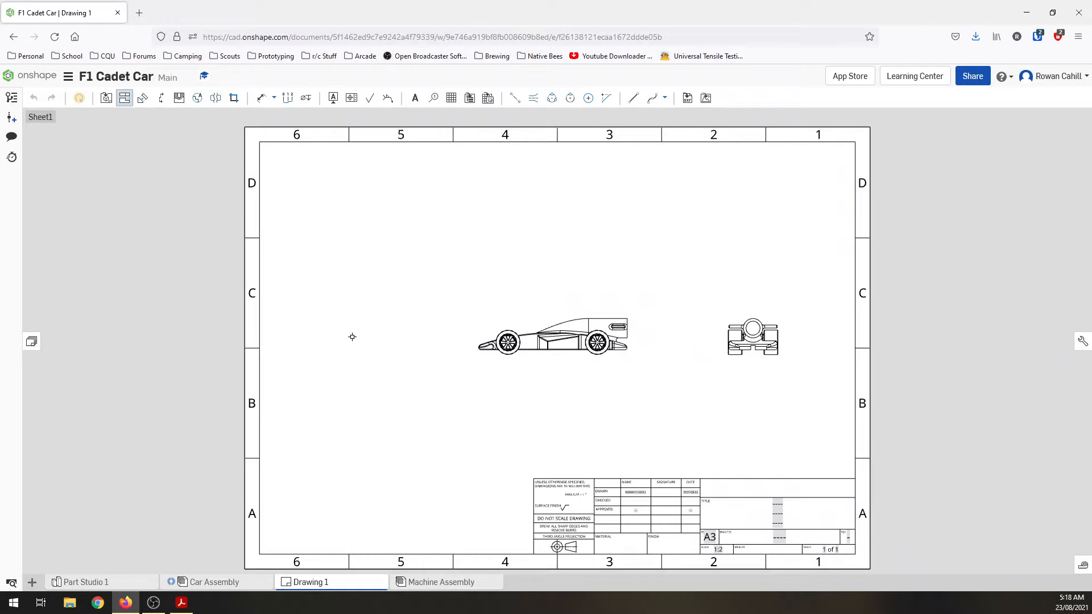
click(551, 354)
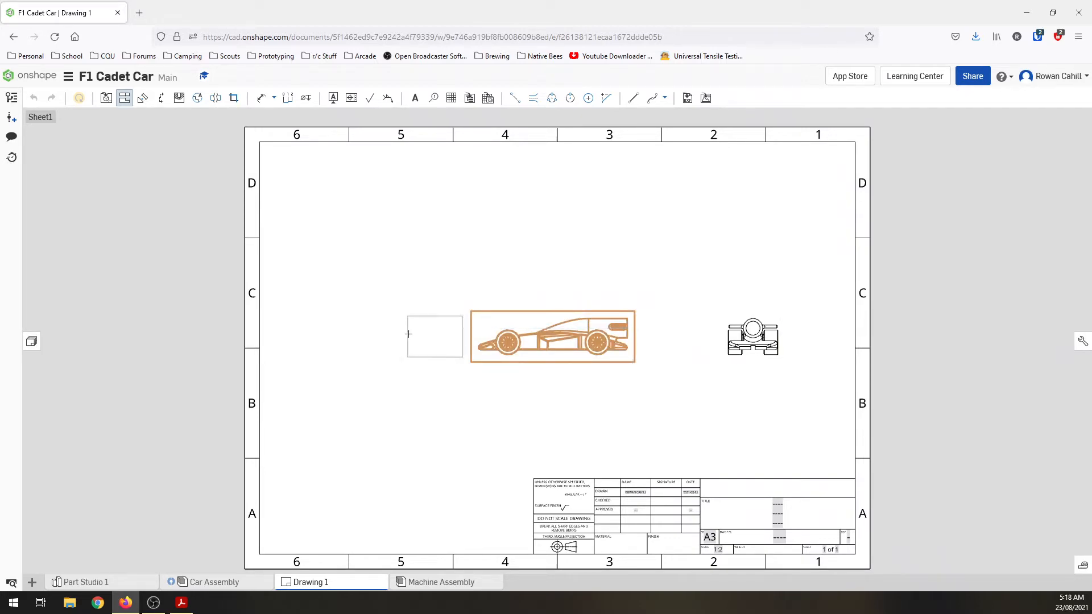
click(348, 336)
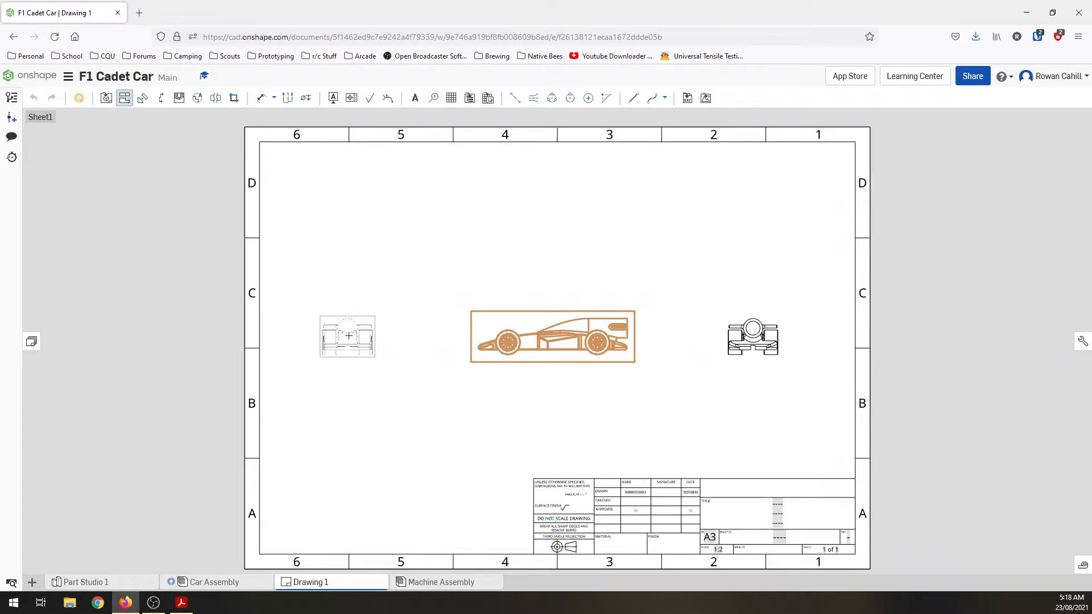
key(Escape)
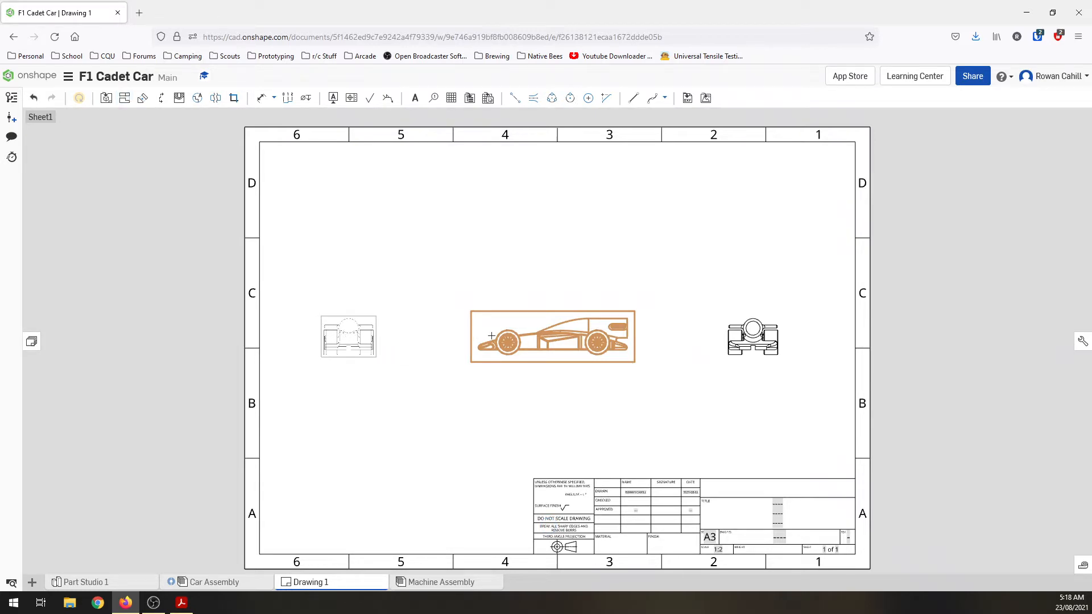
Step: Project a top view above the side view and an isometric view in the sheet's upper-right area
click(535, 326)
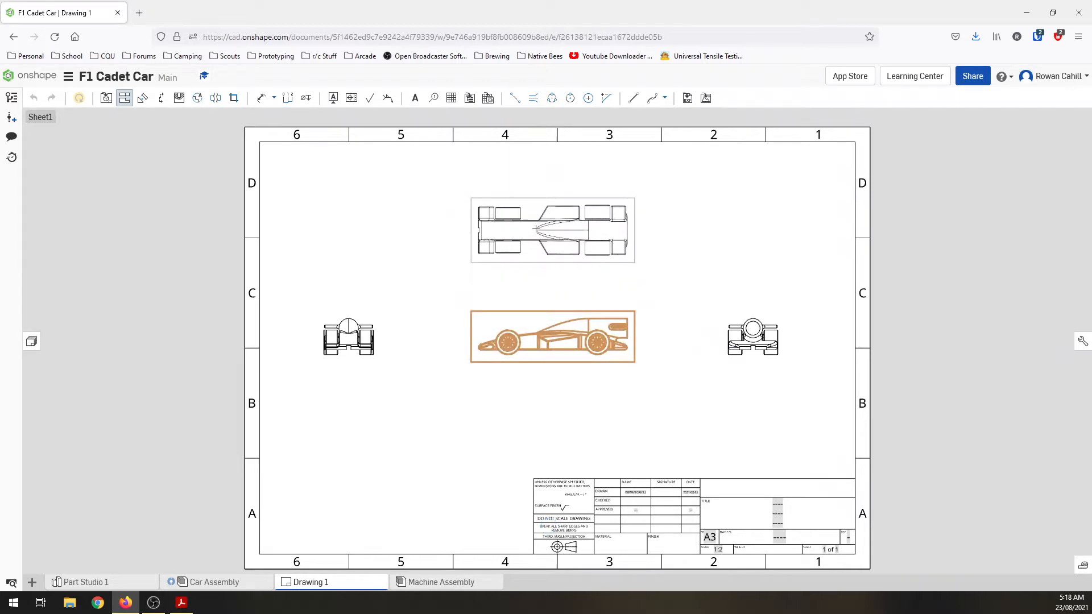
click(535, 228)
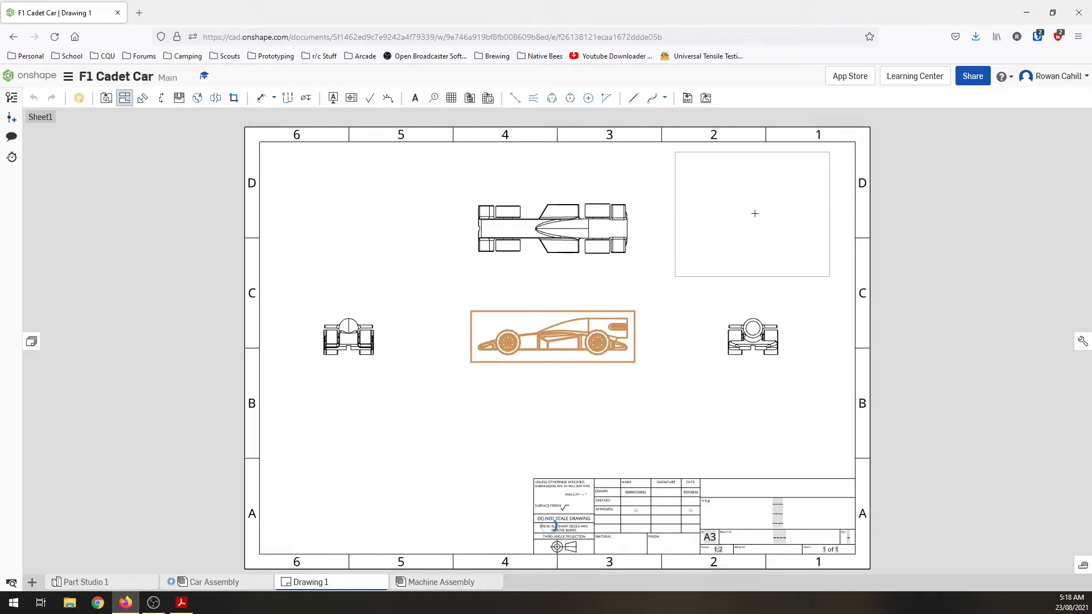
click(754, 222)
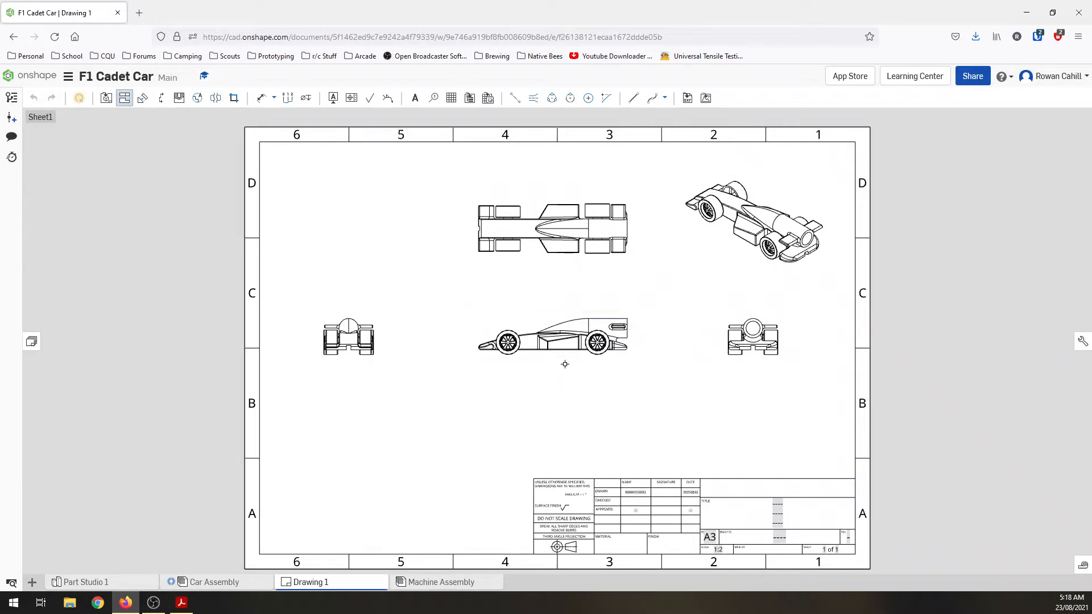
Step: Switch to Adobe Acrobat to check the overall length regulation T3.6 in Cadet Criteria.pdf, and return to the Onshape drawing
scroll(565, 363, up, 2)
scroll(564, 363, up, 2)
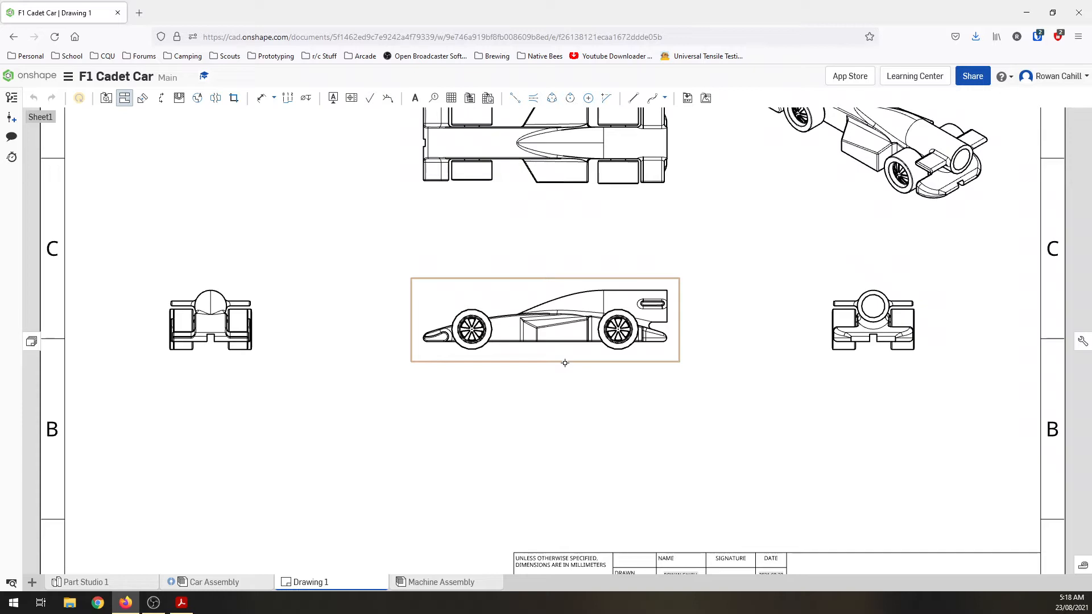
click(180, 611)
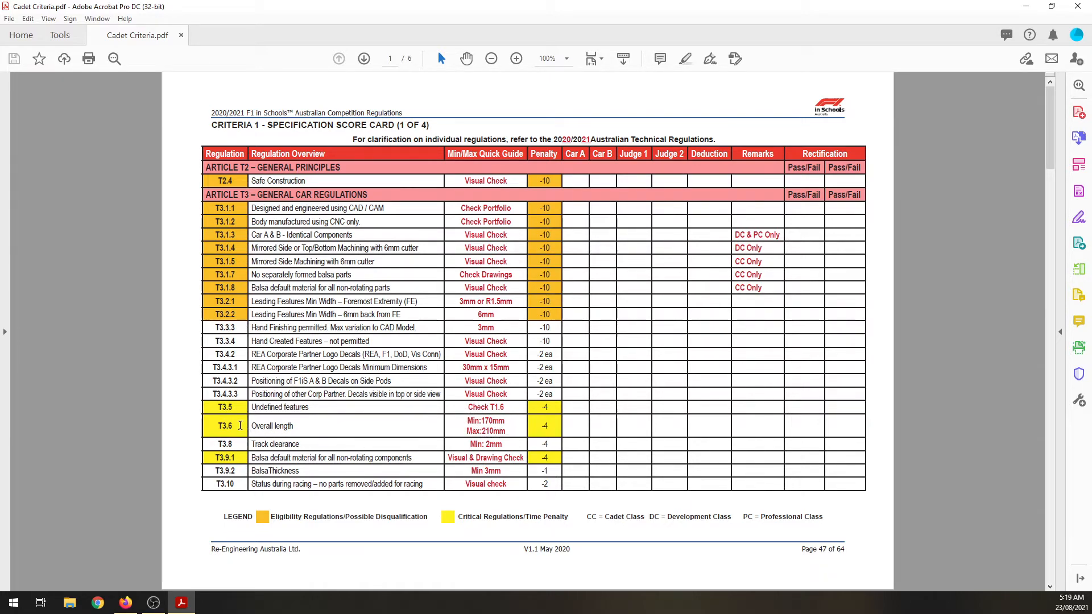
click(126, 602)
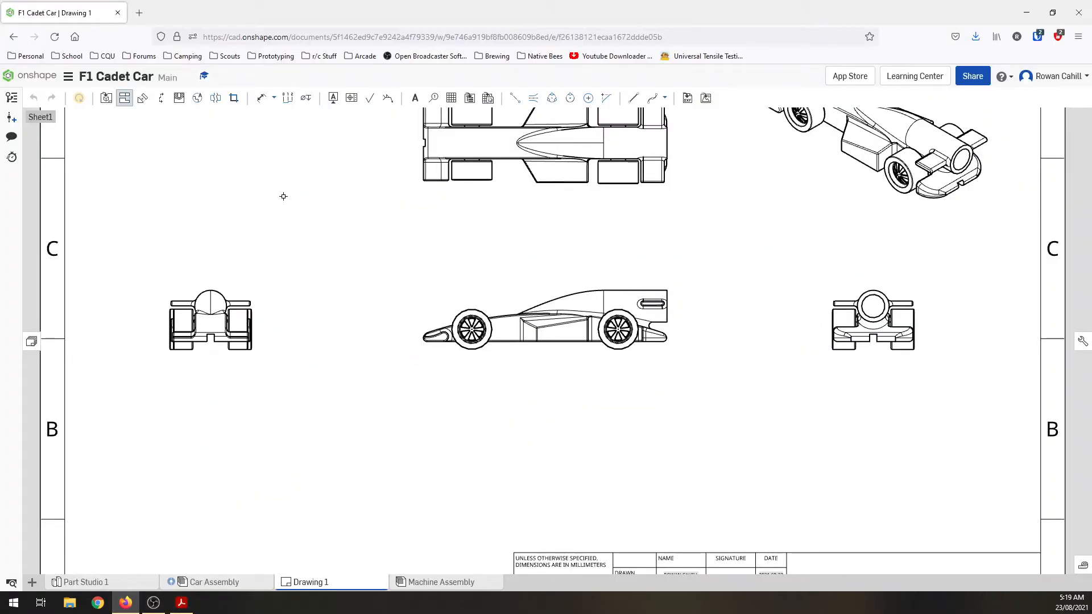
Step: Dimension the car's overall length in the top view, from the front wing to the rear end, placing the dimension above the view
click(261, 102)
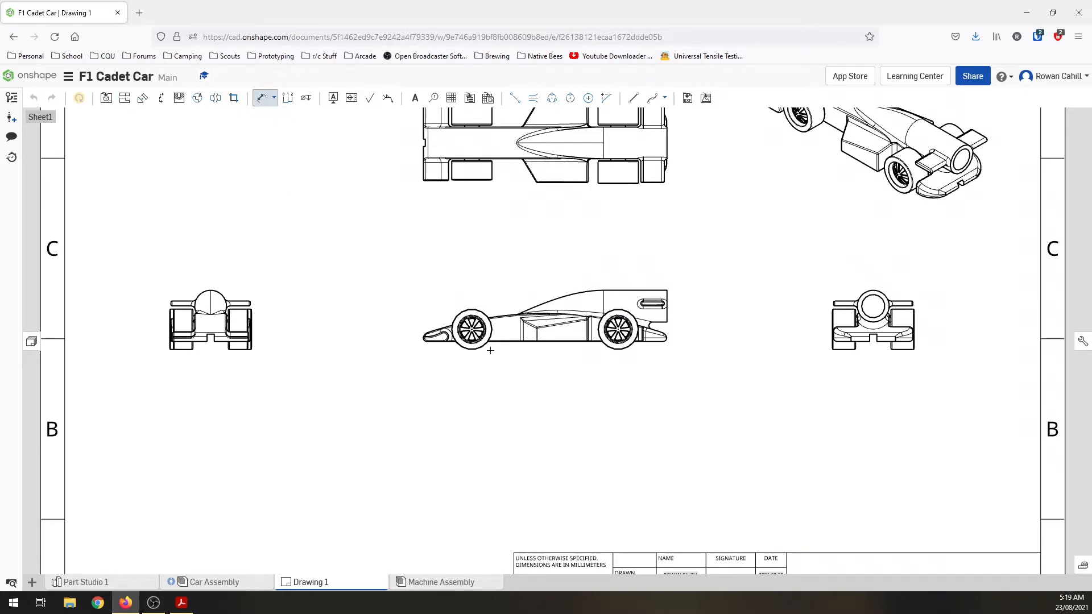
scroll(490, 351, up, 6)
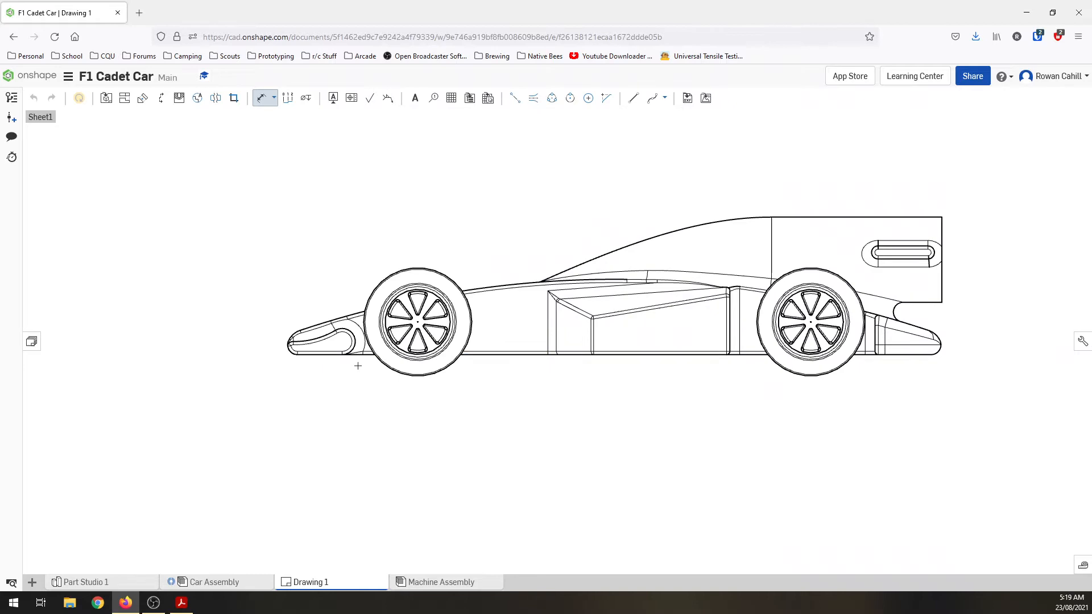
scroll(358, 366, down, 6)
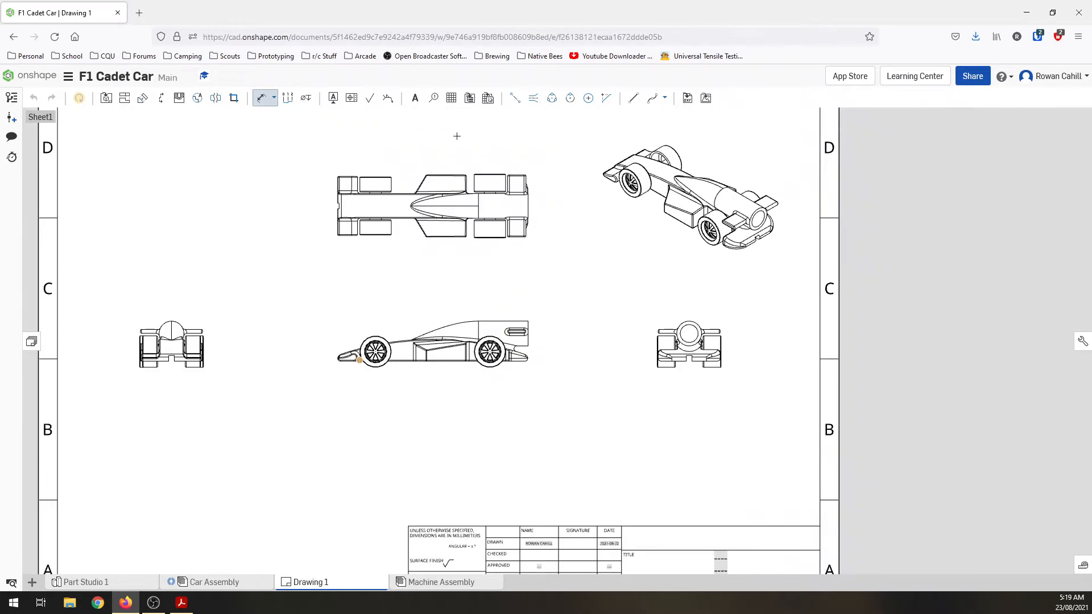
scroll(457, 136, up, 3)
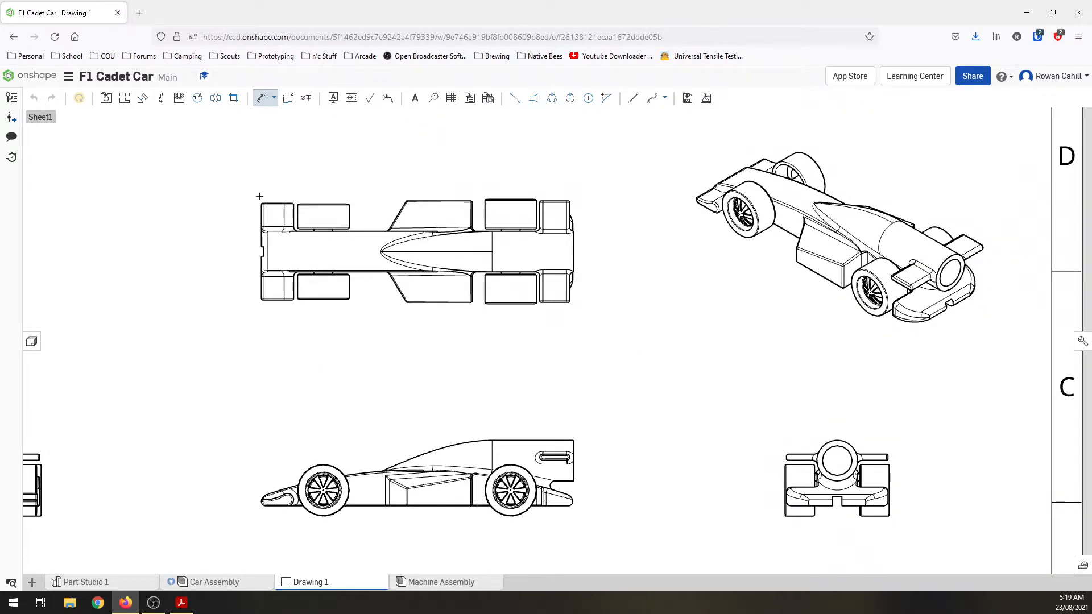
scroll(259, 197, up, 5)
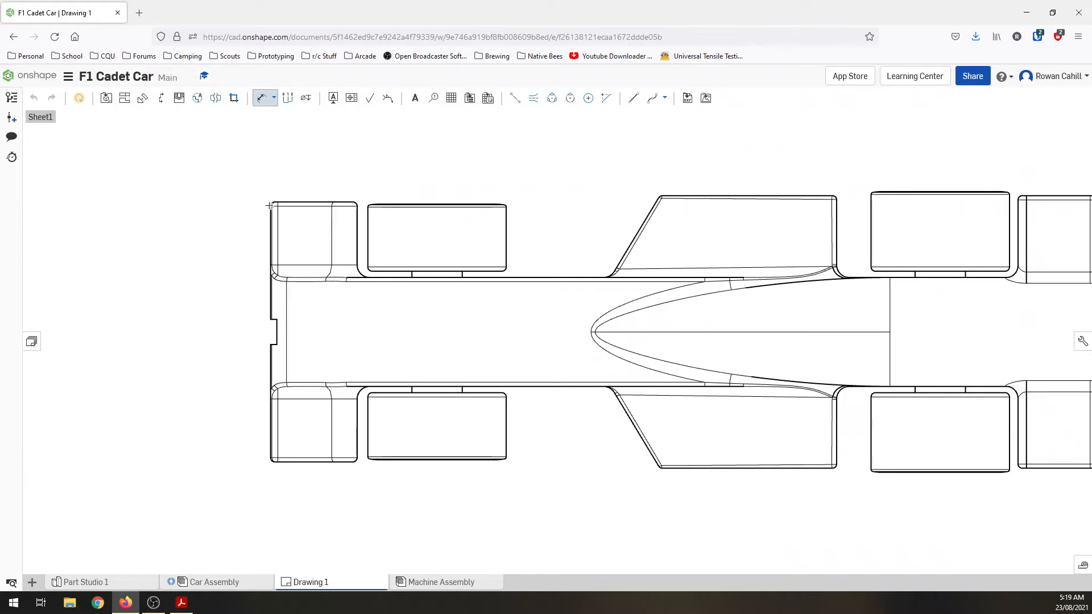
scroll(240, 239, down, 6)
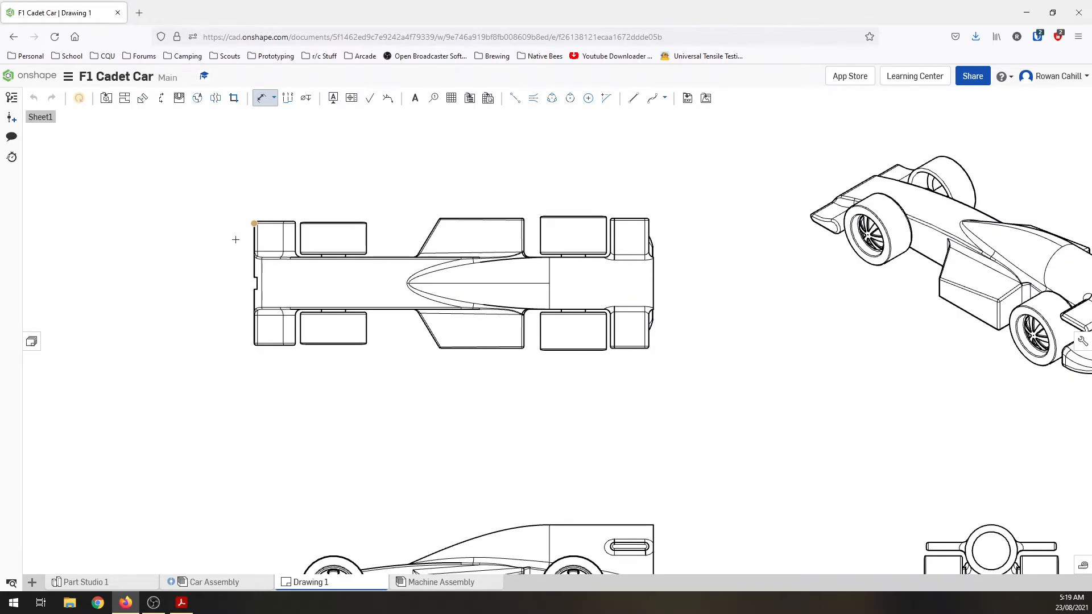
scroll(562, 254, up, 5)
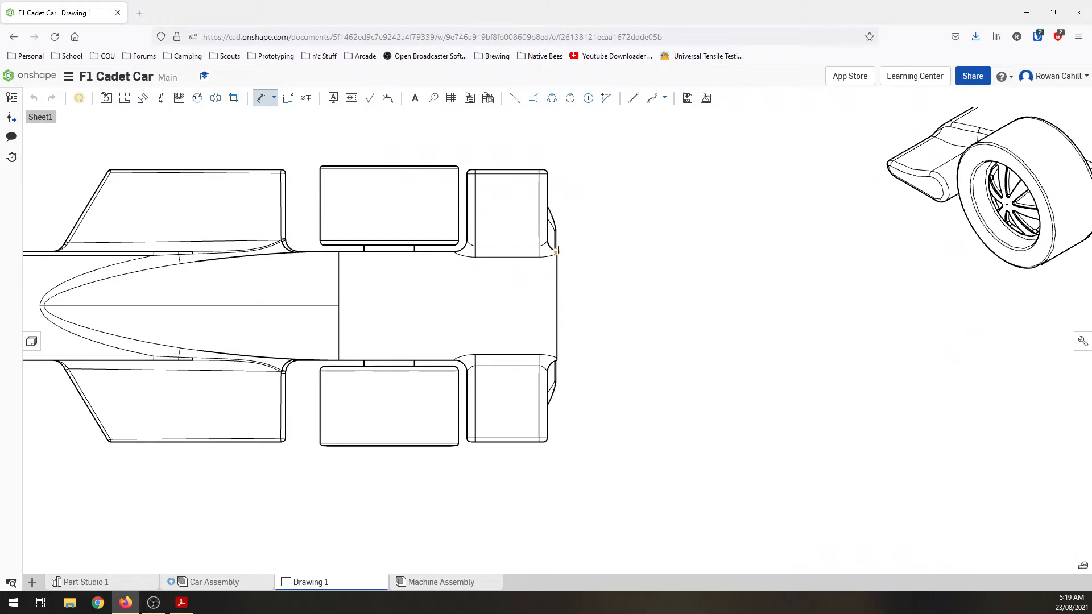
click(557, 254)
scroll(547, 328, up, 5)
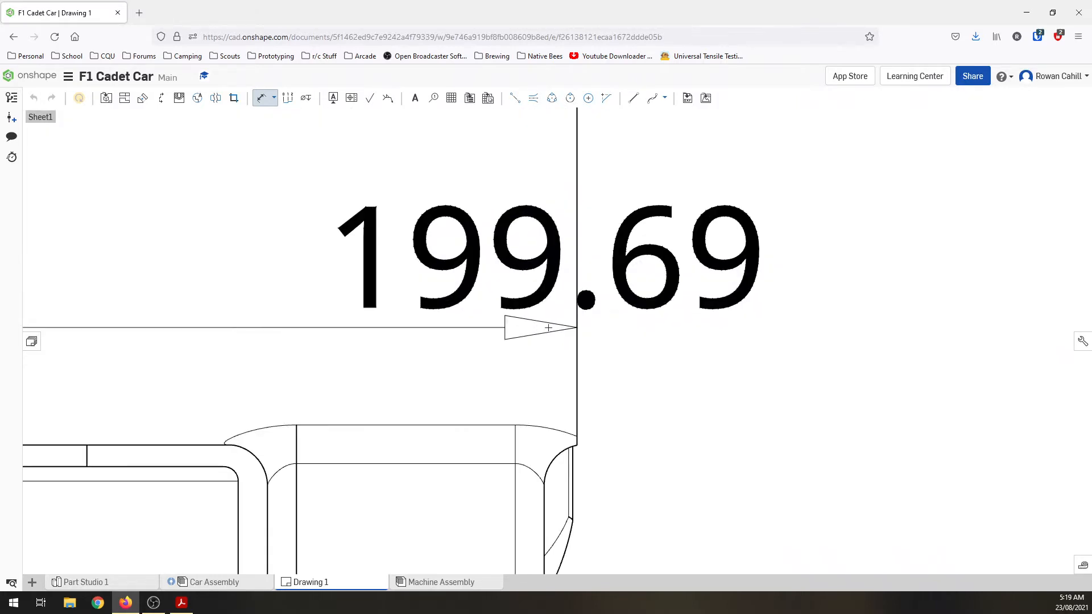
scroll(548, 327, down, 8)
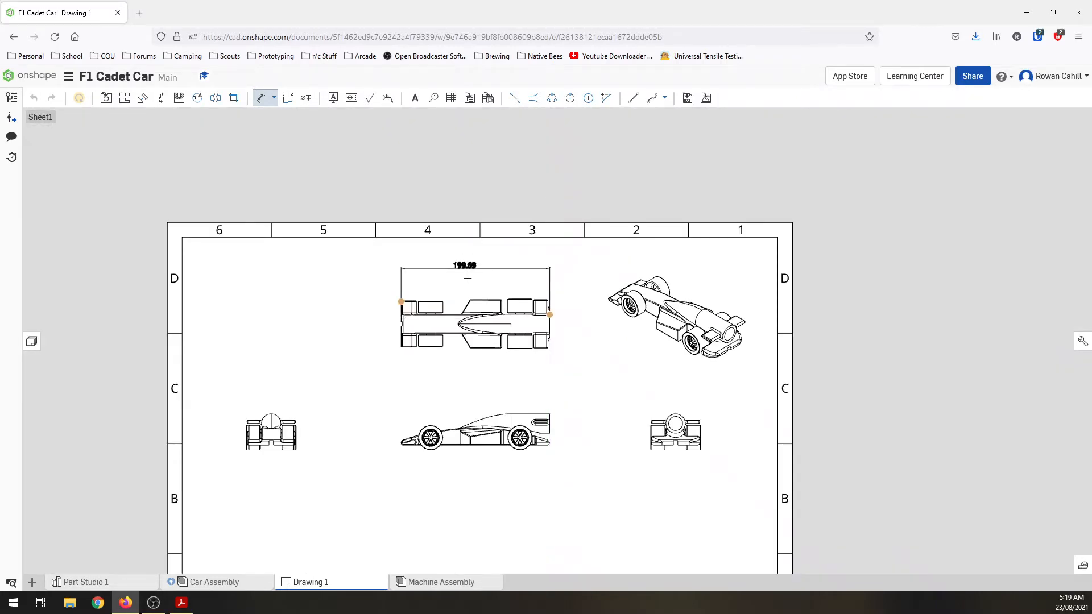
scroll(467, 277, up, 5)
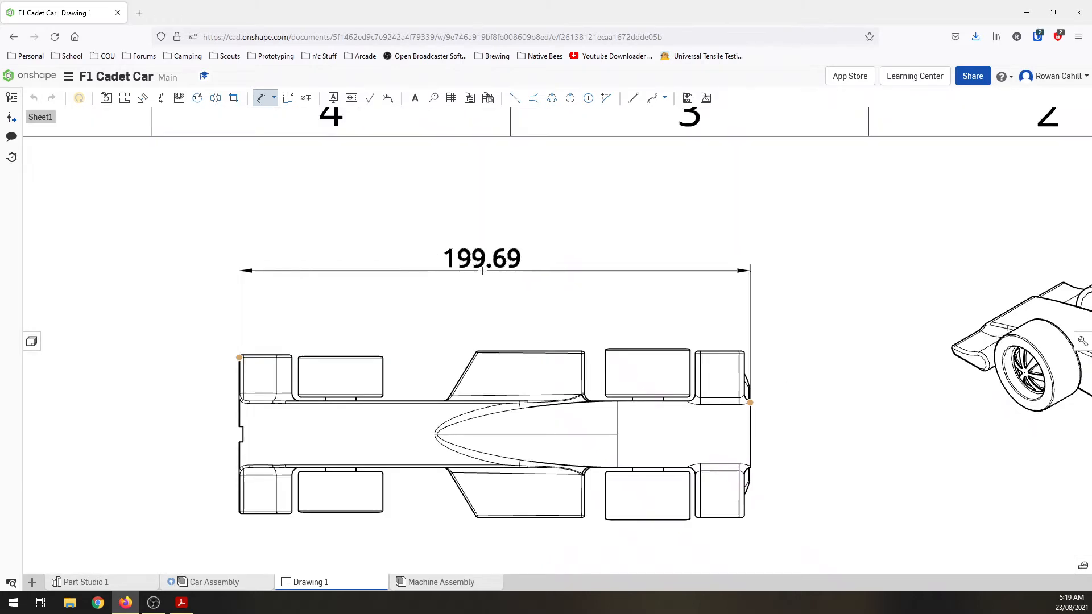
click(482, 271)
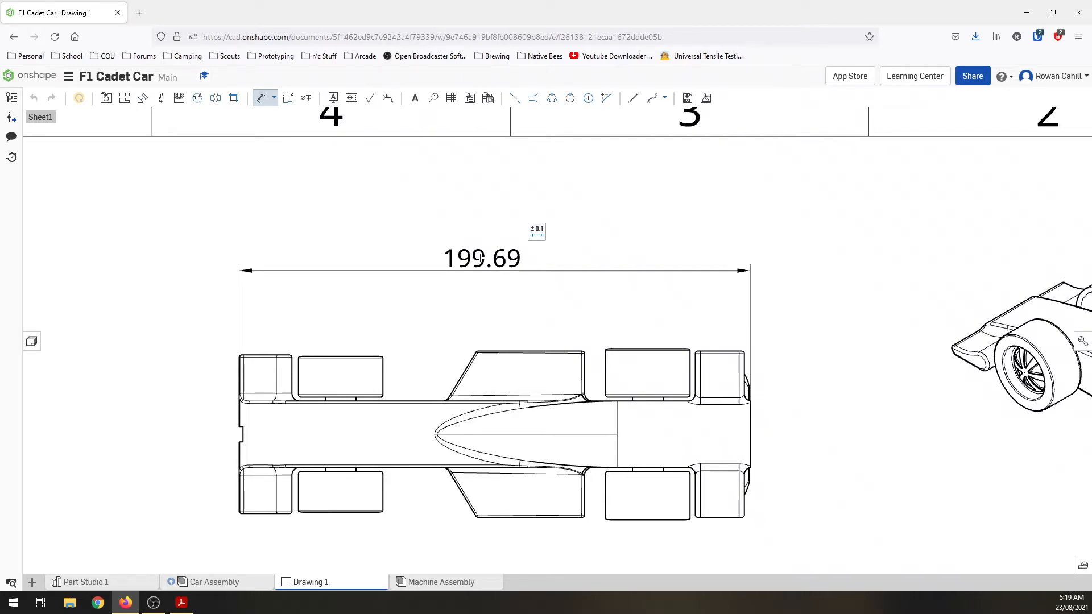
key(Escape)
Step: Add the prefix "T3.6 -" to the overall length dimension above the top view
click(483, 260)
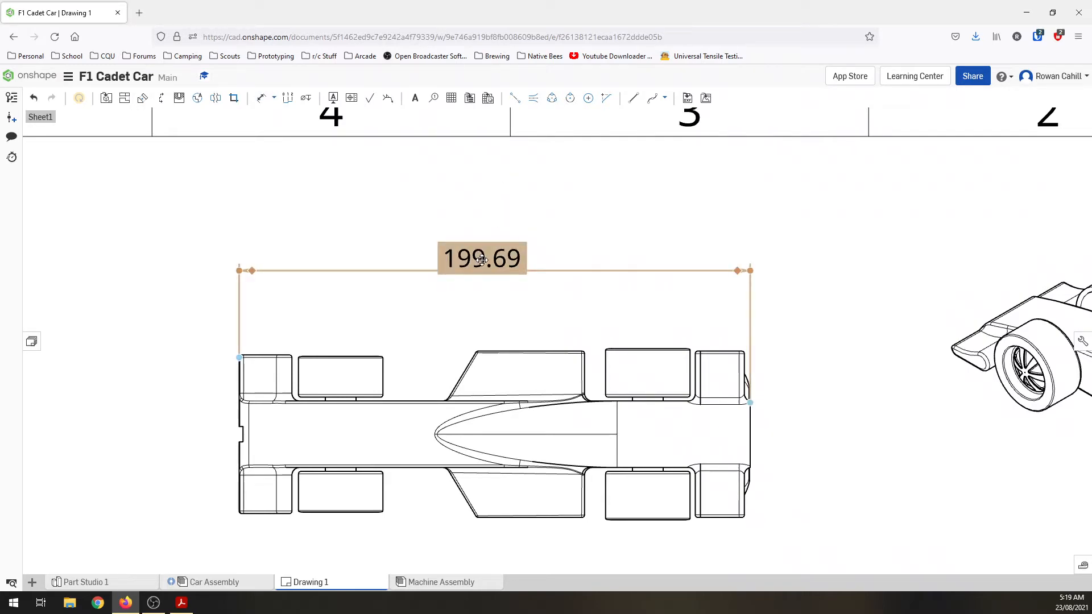
double_click(481, 261)
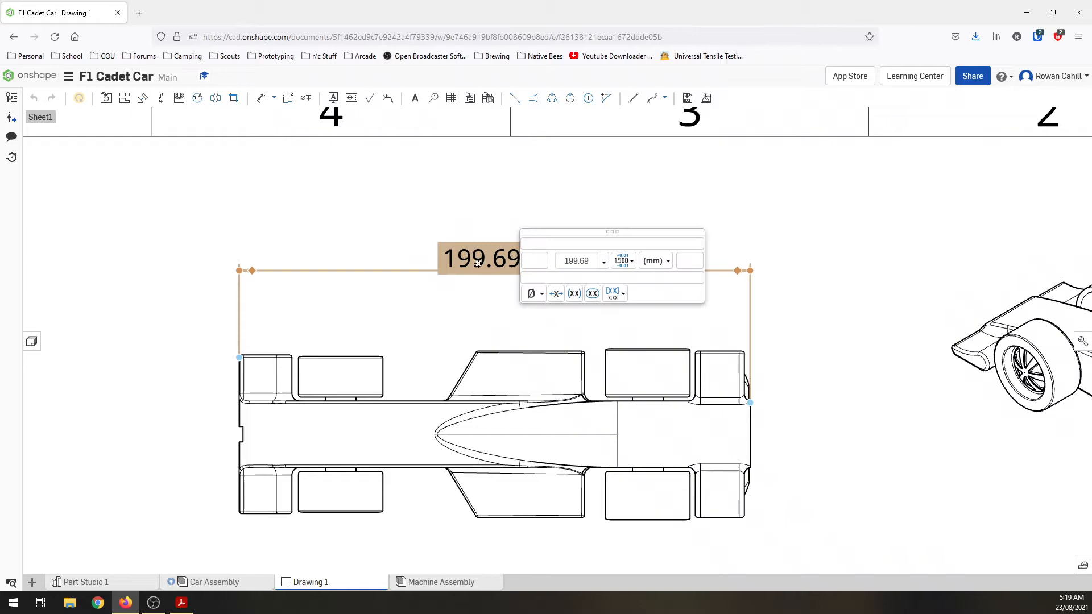
click(527, 259)
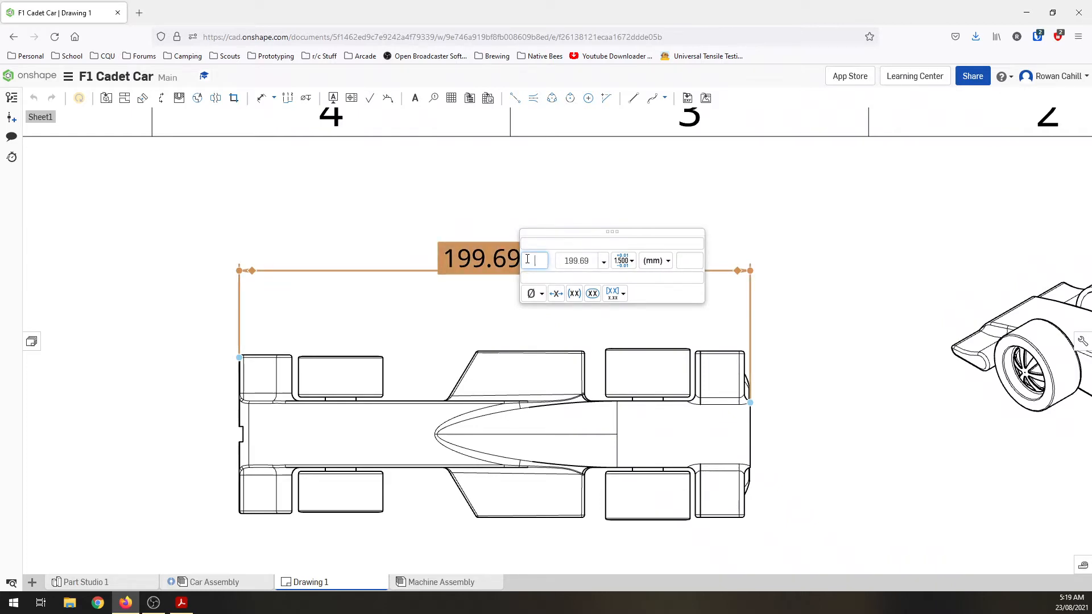
text(T)
text(3)
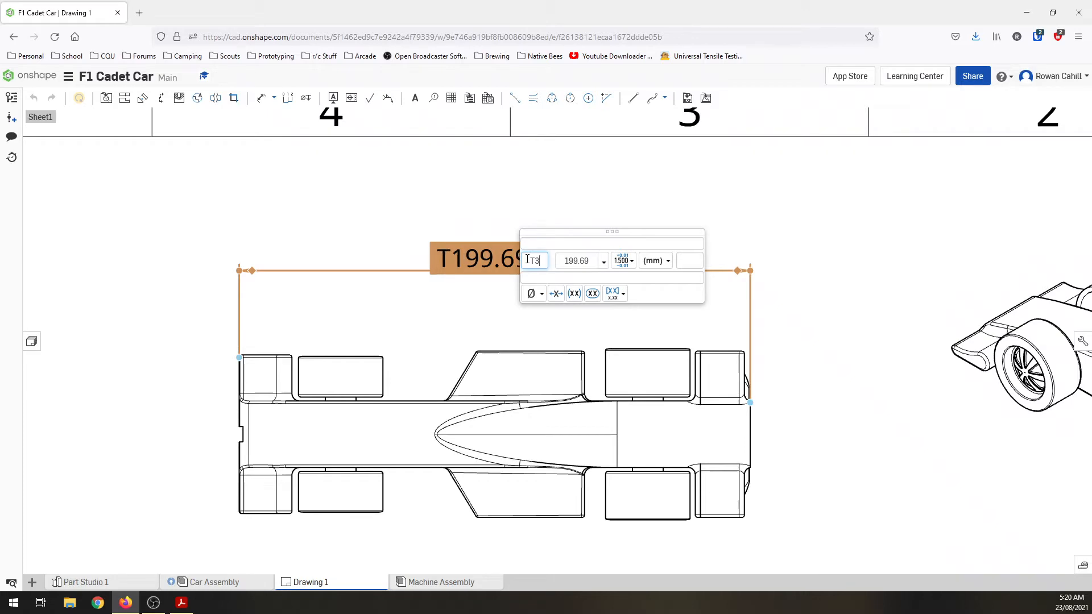
text(.6 -)
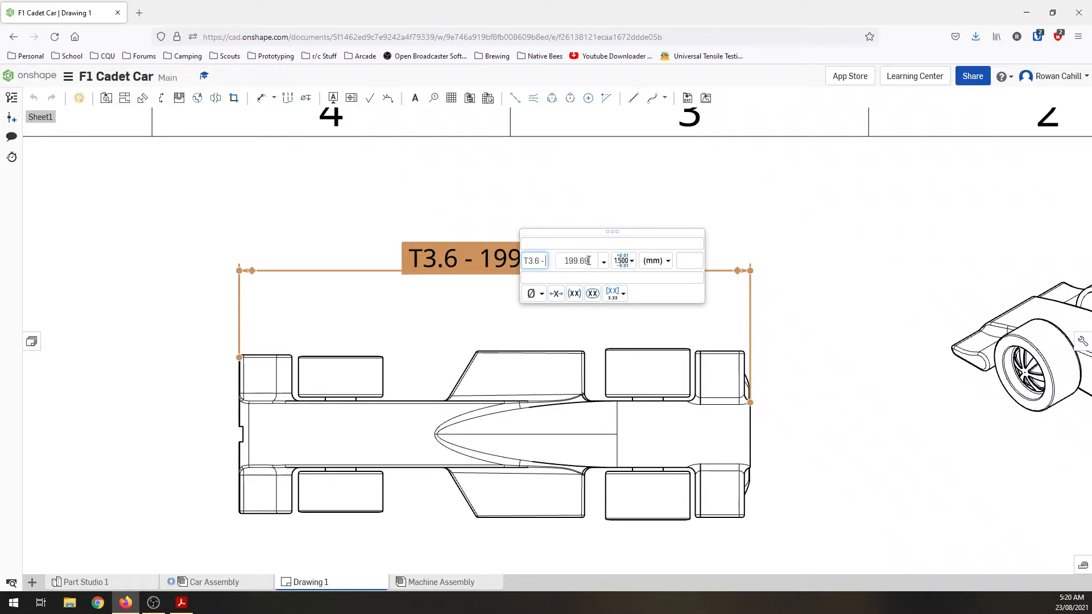
Step: Try overriding the overall length dimension's value with 200, and clear the override to restore the measured value
drag(589, 260, 558, 261)
text(200)
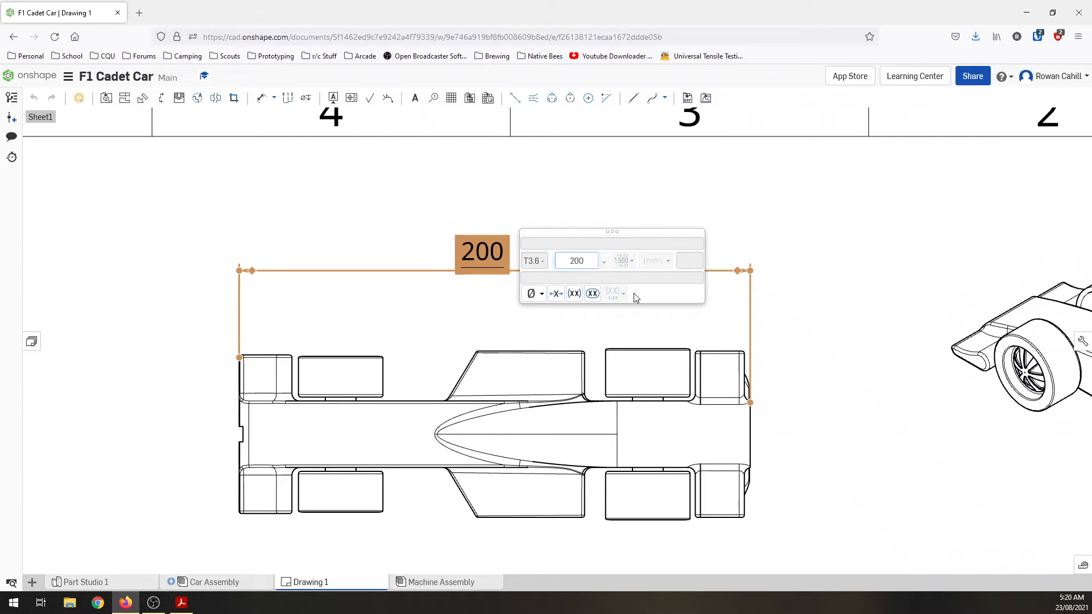
key(Return)
double_click(500, 260)
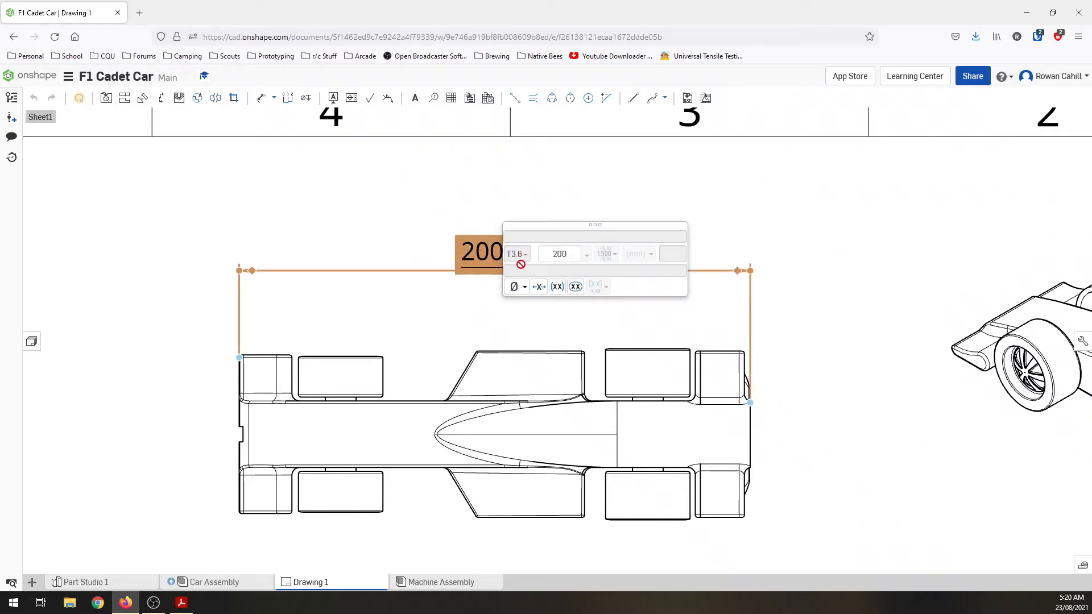
drag(568, 254, 541, 254)
key(BackSpace)
key(Return)
click(536, 259)
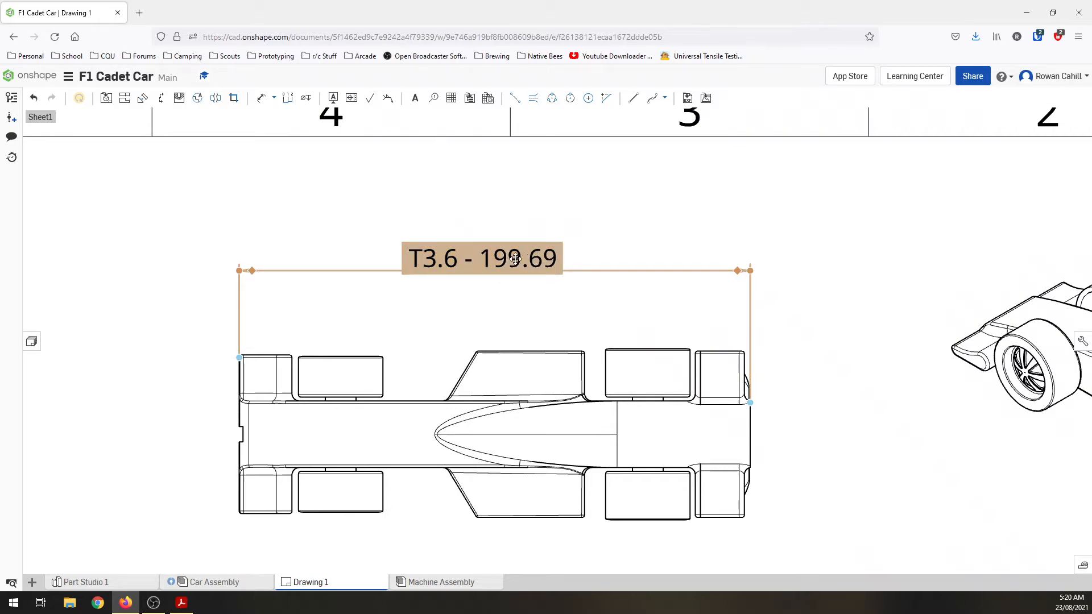
Step: Switch to Adobe Acrobat to check the track clearance regulation in Cadet Criteria.pdf, and return to the Onshape drawing
scroll(515, 259, down, 5)
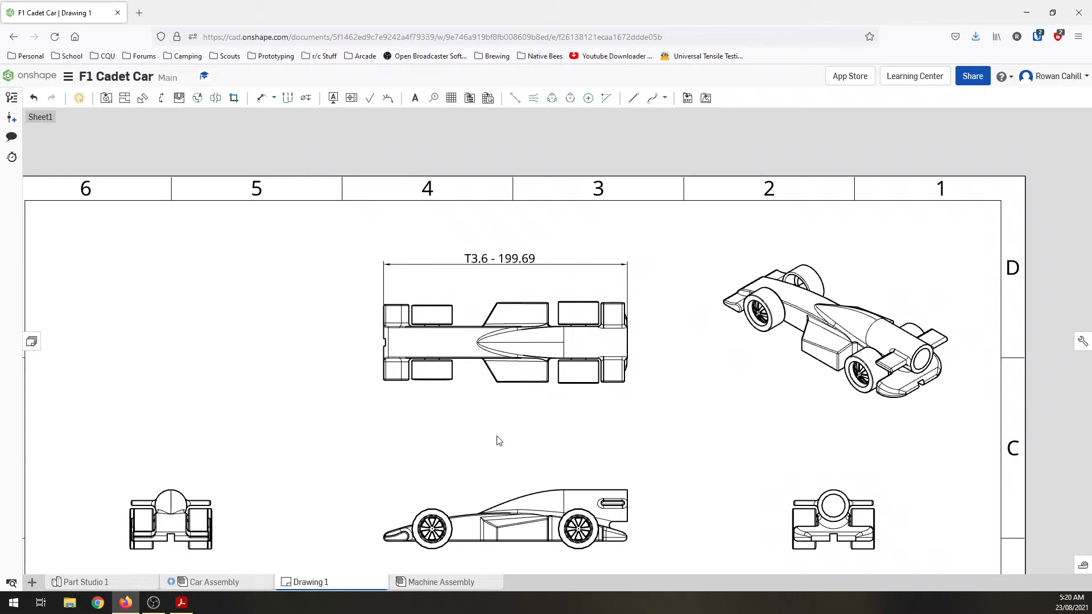
key(alt+Tab)
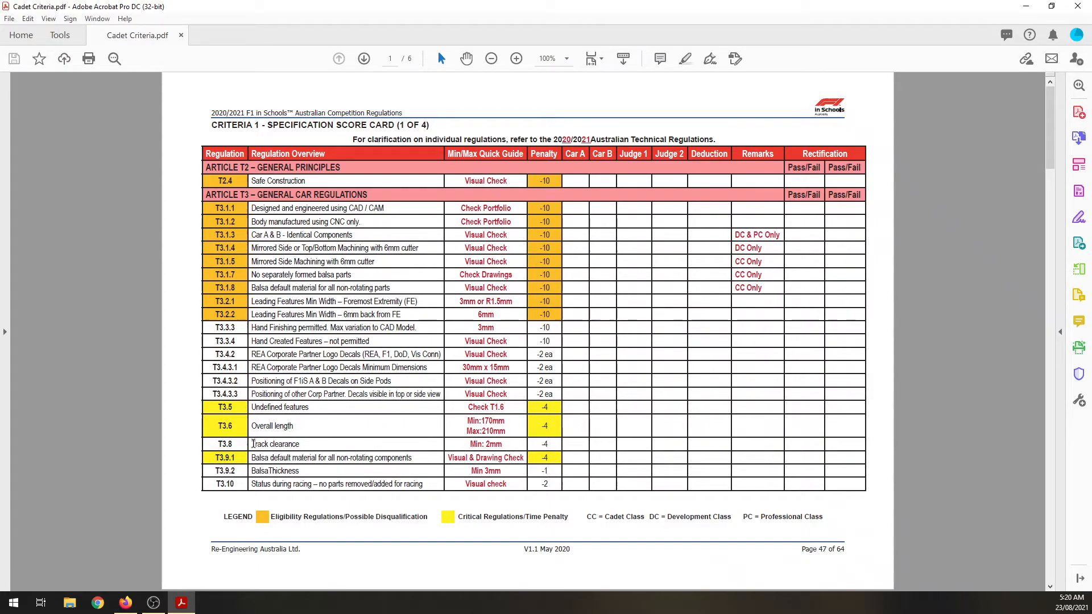
key(alt+Tab)
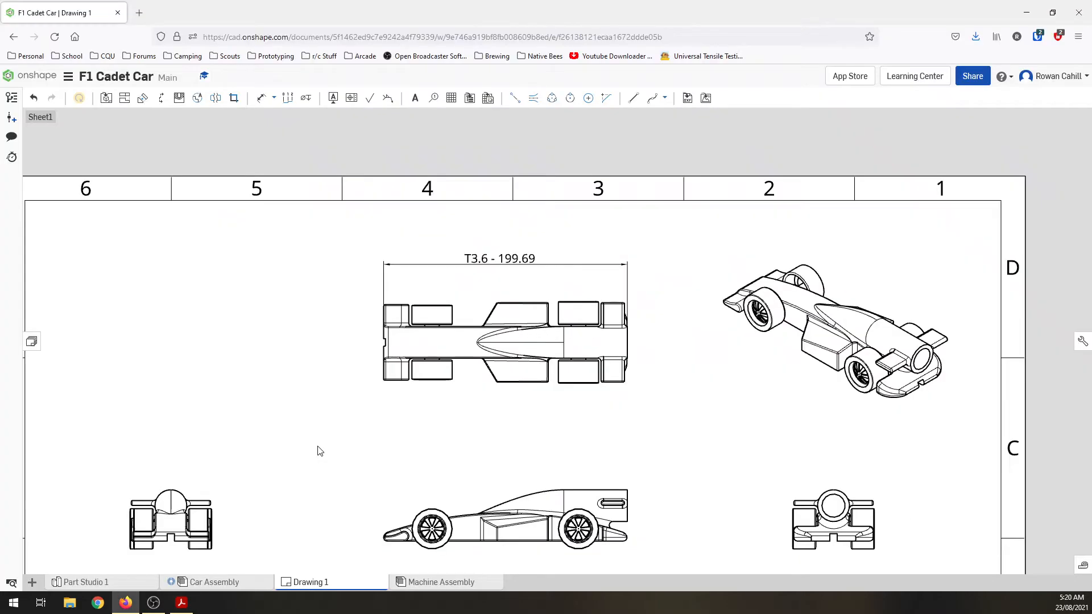
Step: Dimension the track clearance in the rear view, from the wheel's bottom edge to the car's underside, placing it beside the view
scroll(252, 538, up, 2)
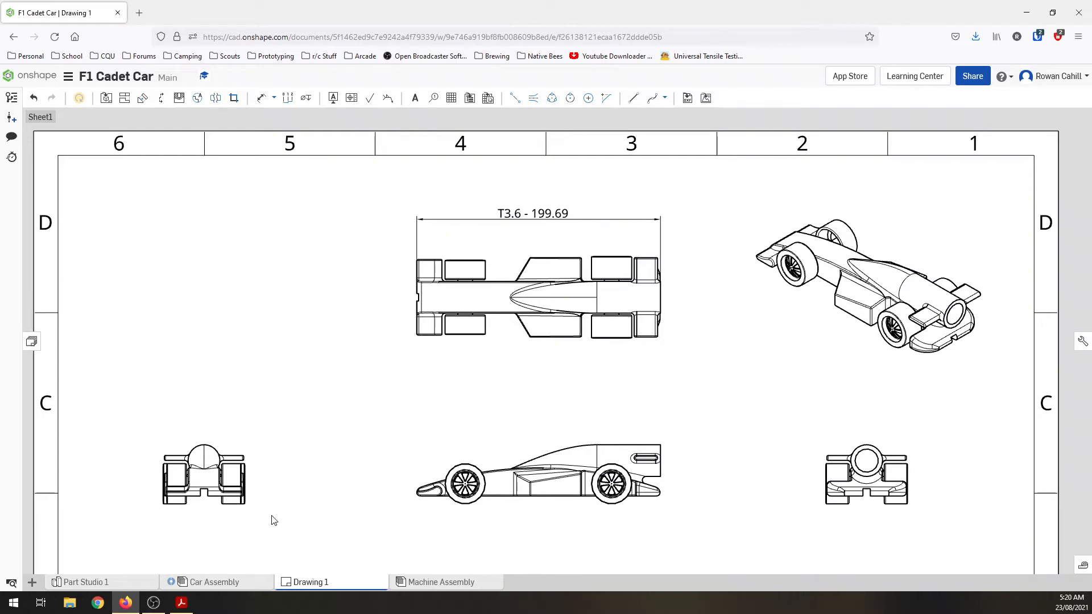
scroll(849, 525, up, 3)
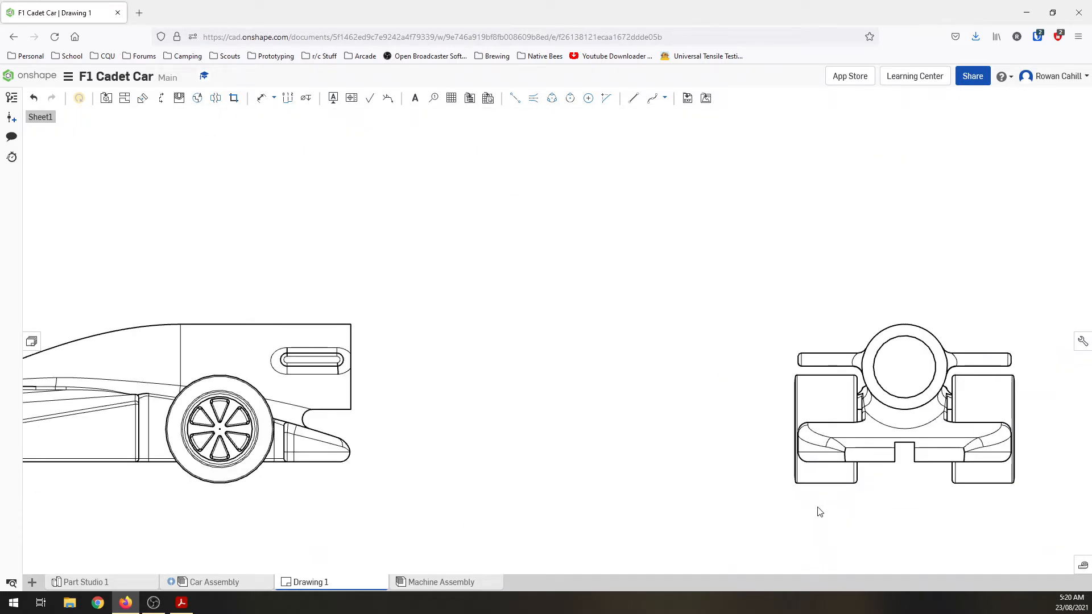
key(d)
scroll(801, 496, up, 3)
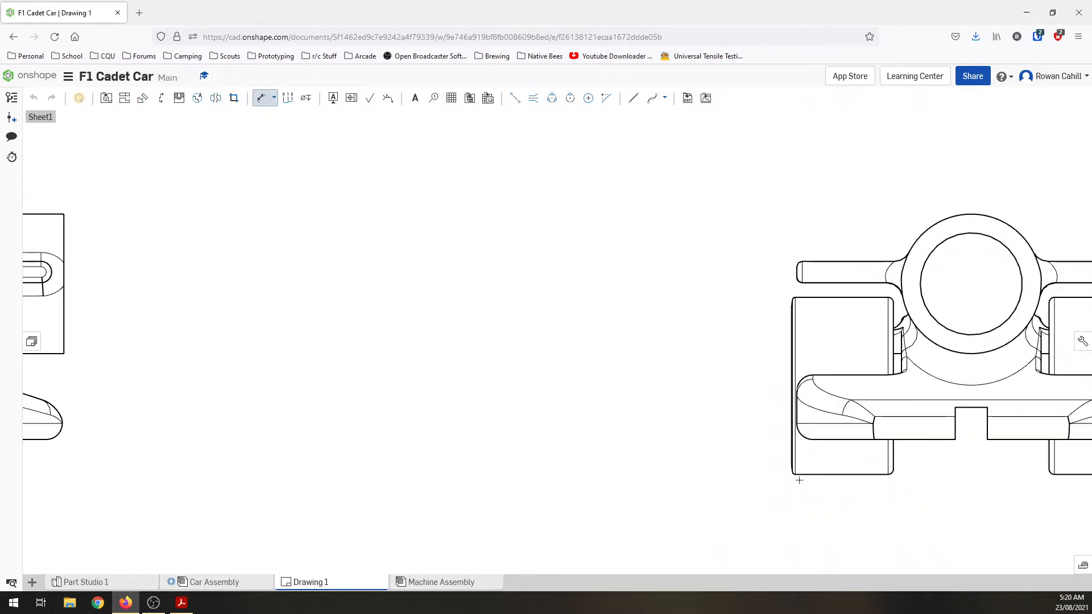
click(803, 475)
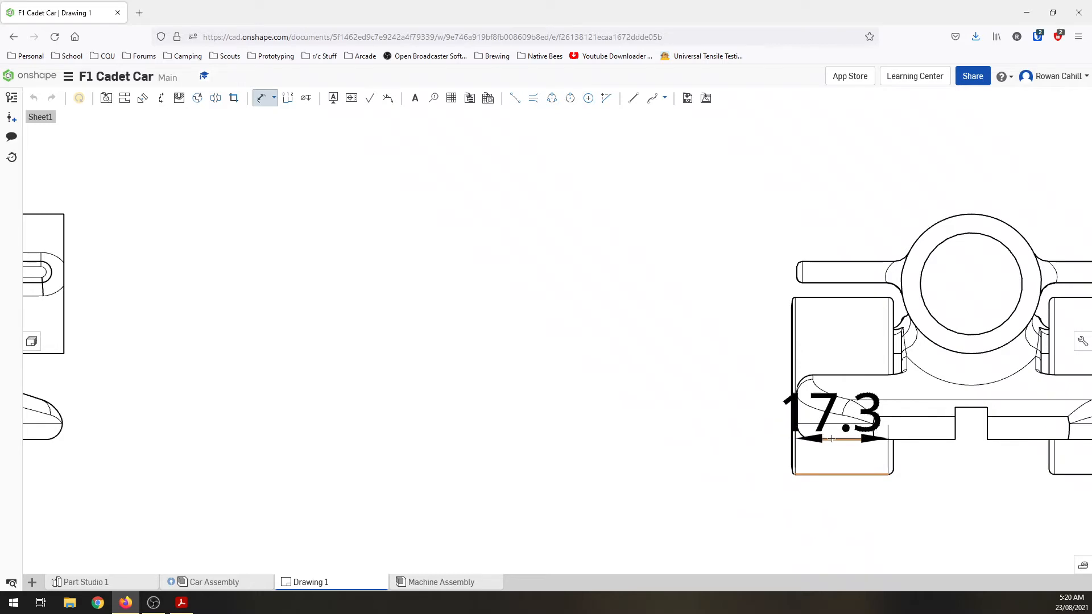
click(824, 439)
click(656, 451)
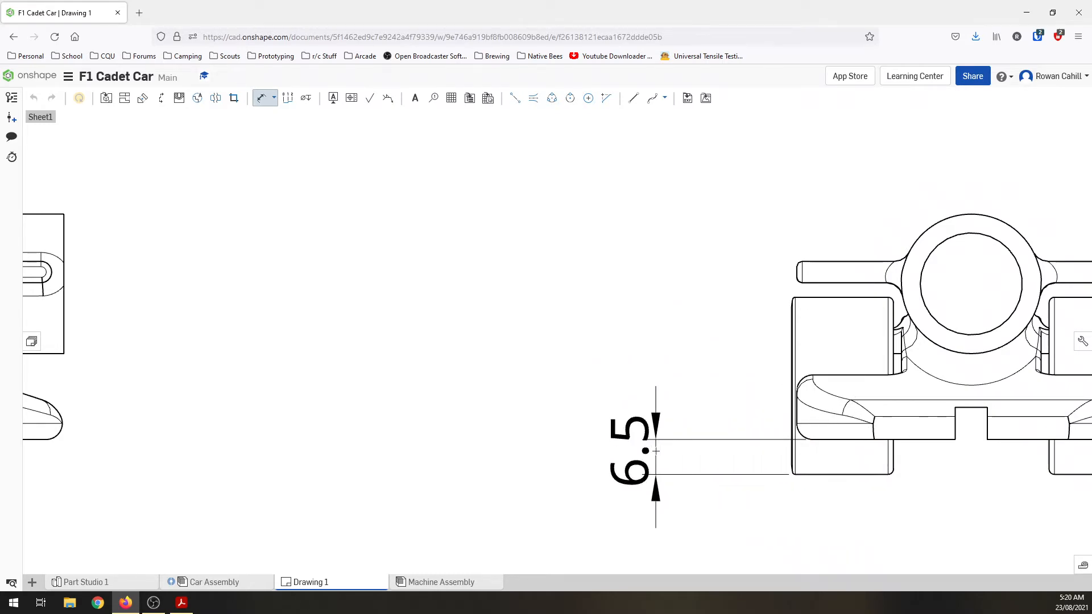
Step: Recheck the track clearance regulation number in Cadet Criteria.pdf and add the prefix "T3.8 -" to the clearance dimension in Onshape
key(alt+Tab)
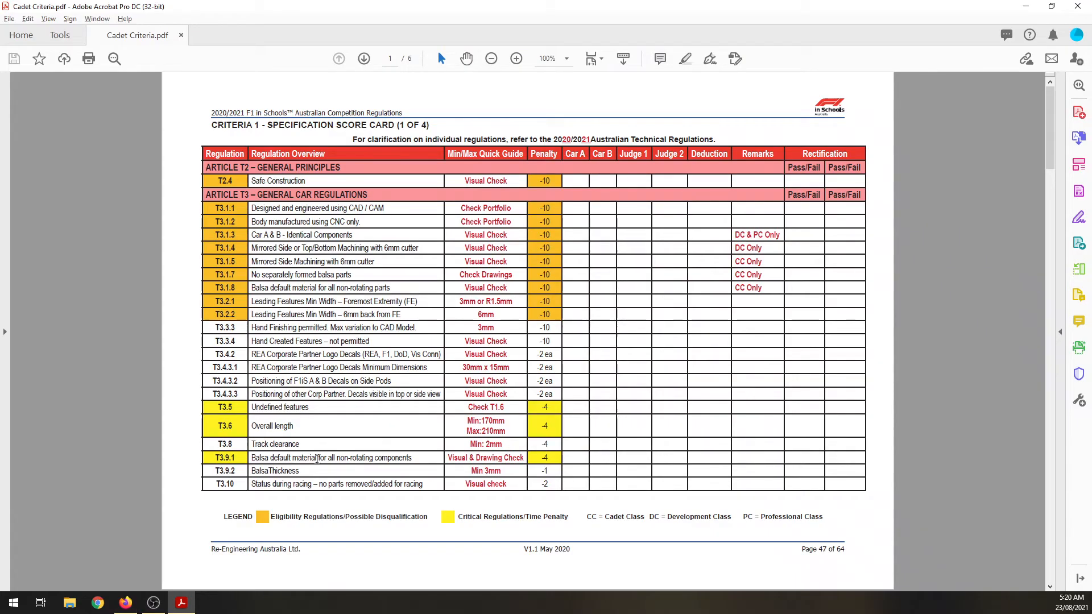
key(alt+Tab)
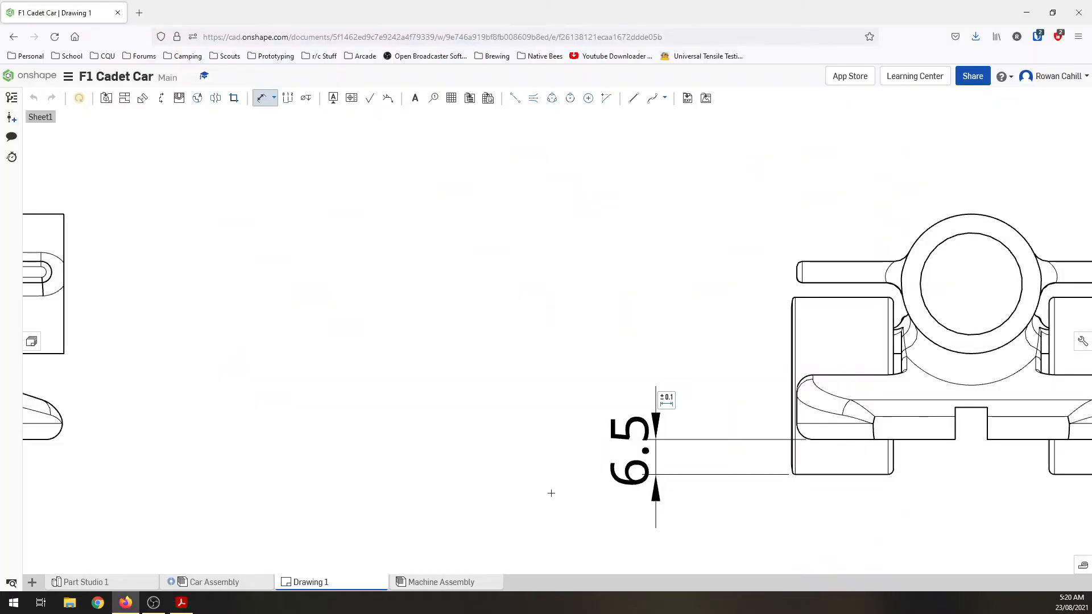
key(Escape)
click(631, 483)
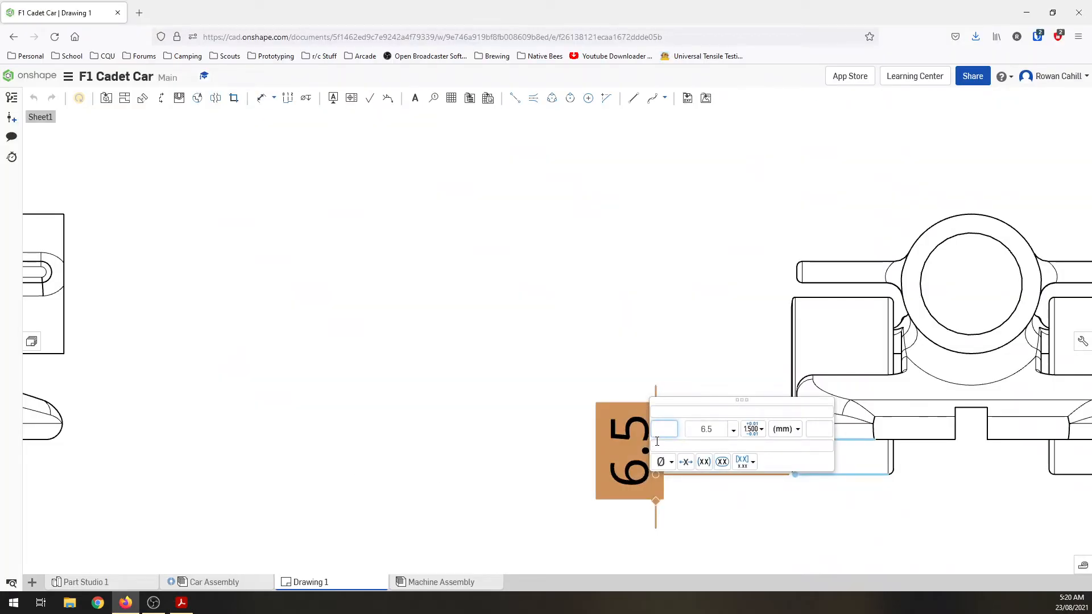
text(T3)
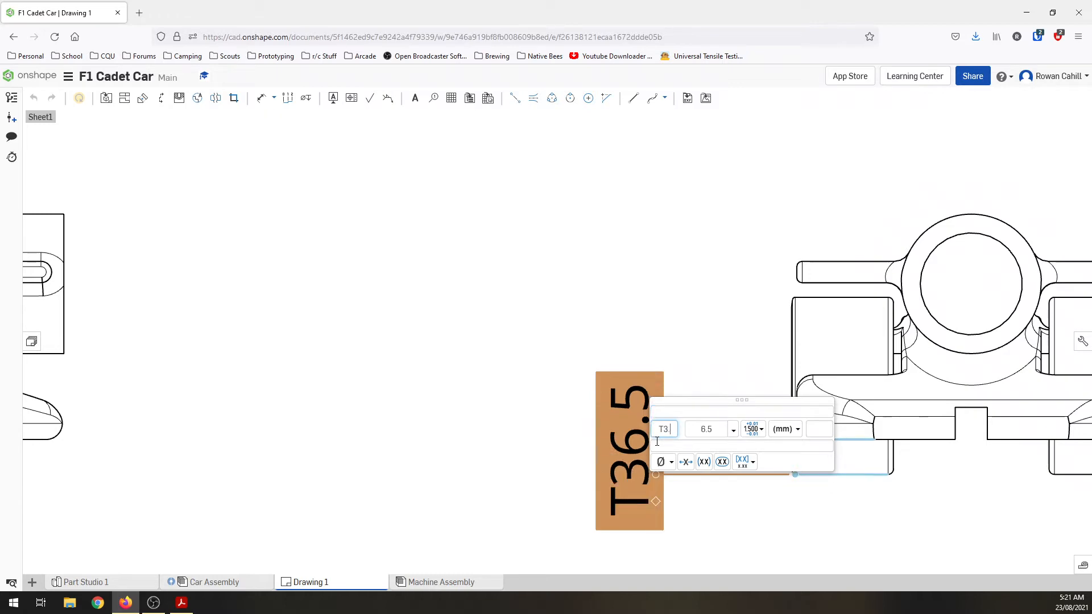
text(.8 -)
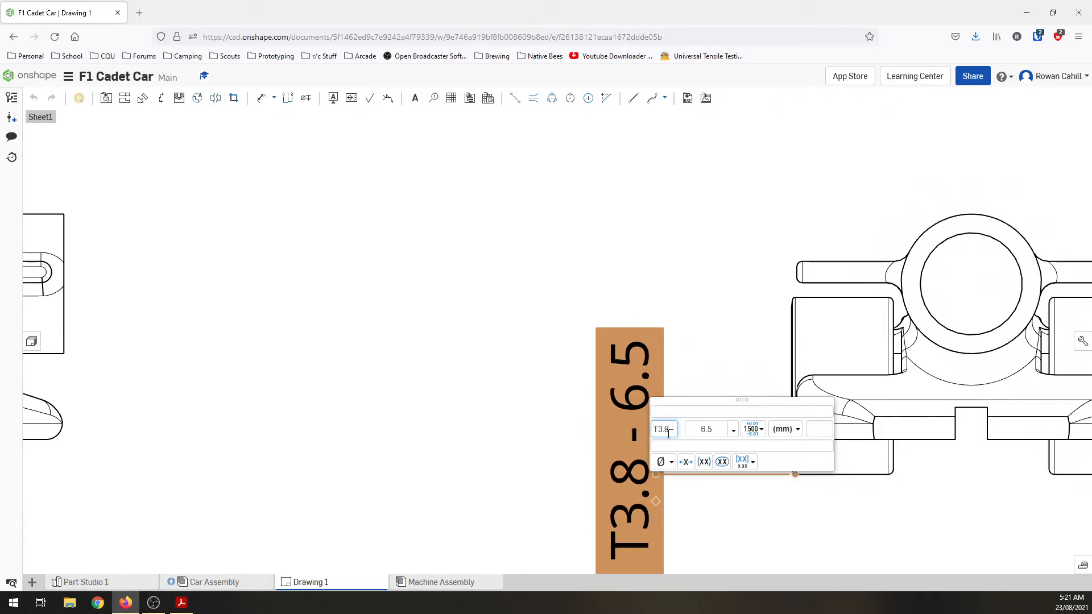
click(714, 509)
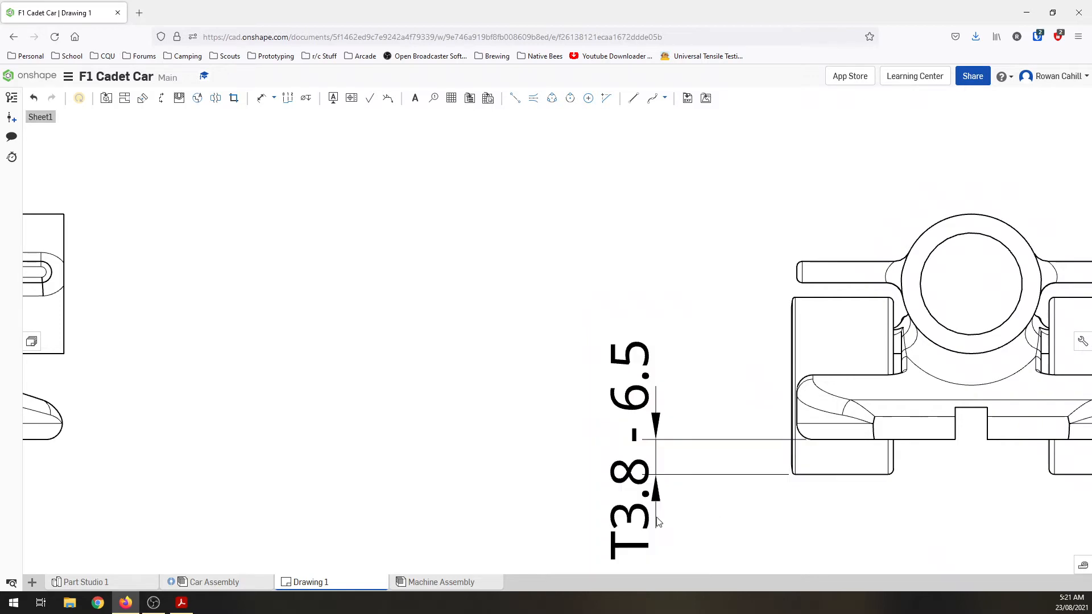
Step: Switch to Adobe Acrobat to review the remaining T3 regulations in Cadet Criteria.pdf, and return to the Onshape drawing to examine the dimensioned views
click(188, 607)
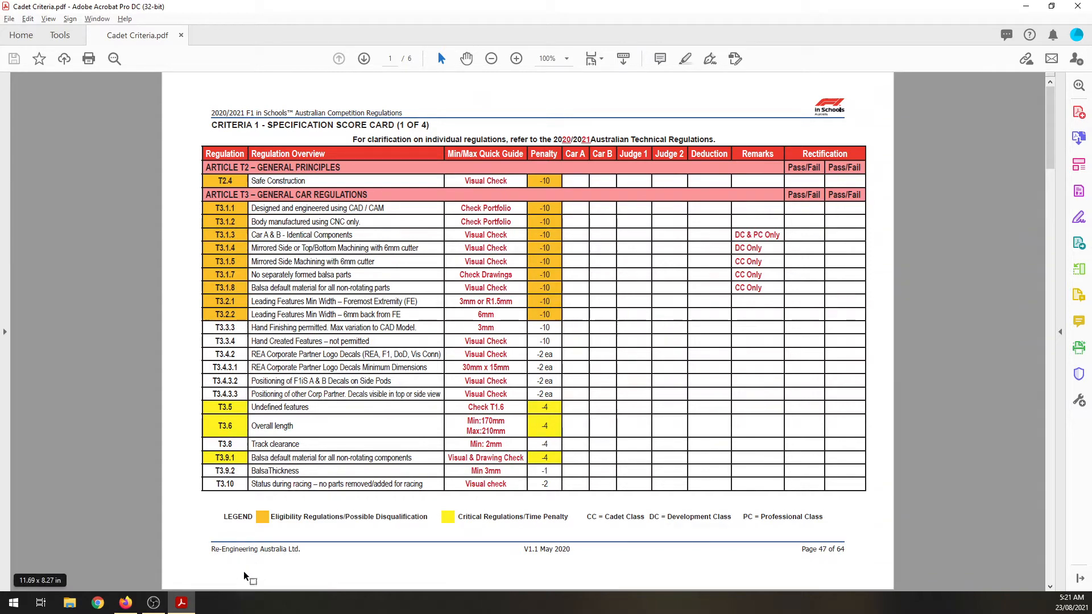
click(125, 603)
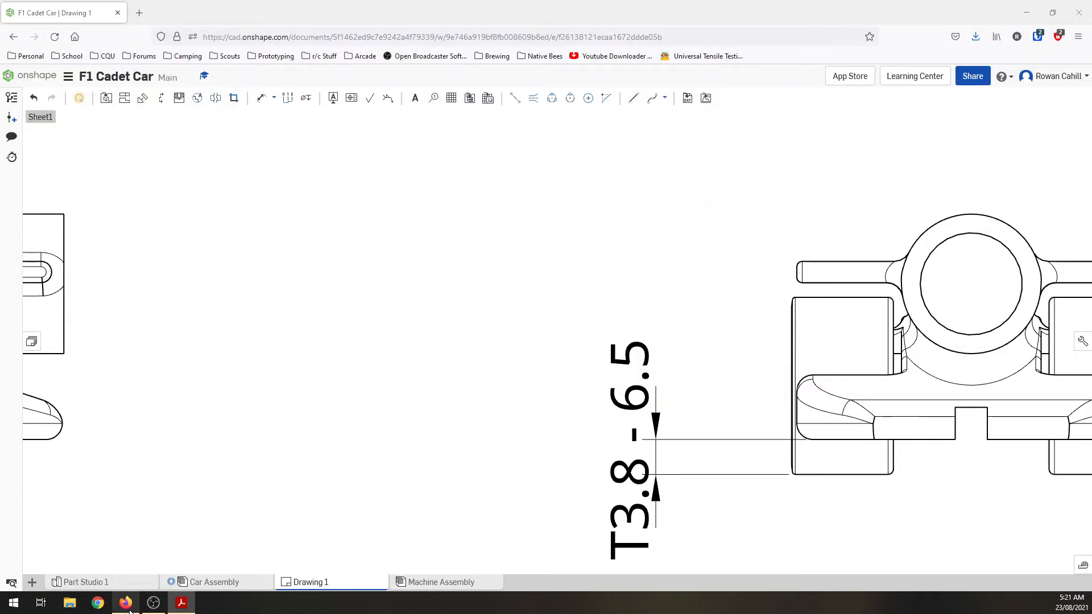
scroll(462, 403, down, 5)
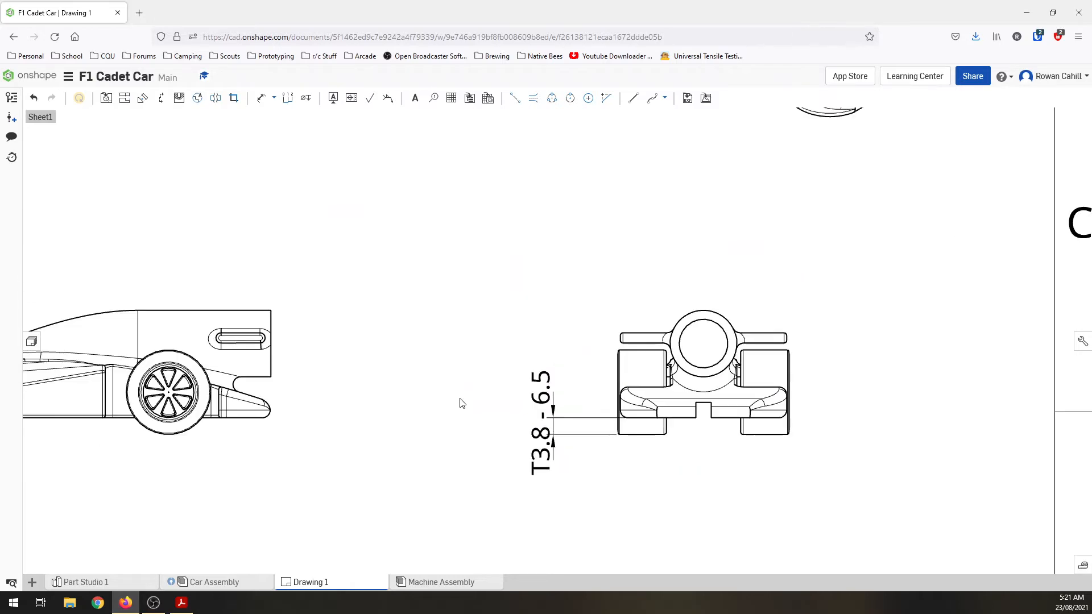
scroll(462, 404, down, 2)
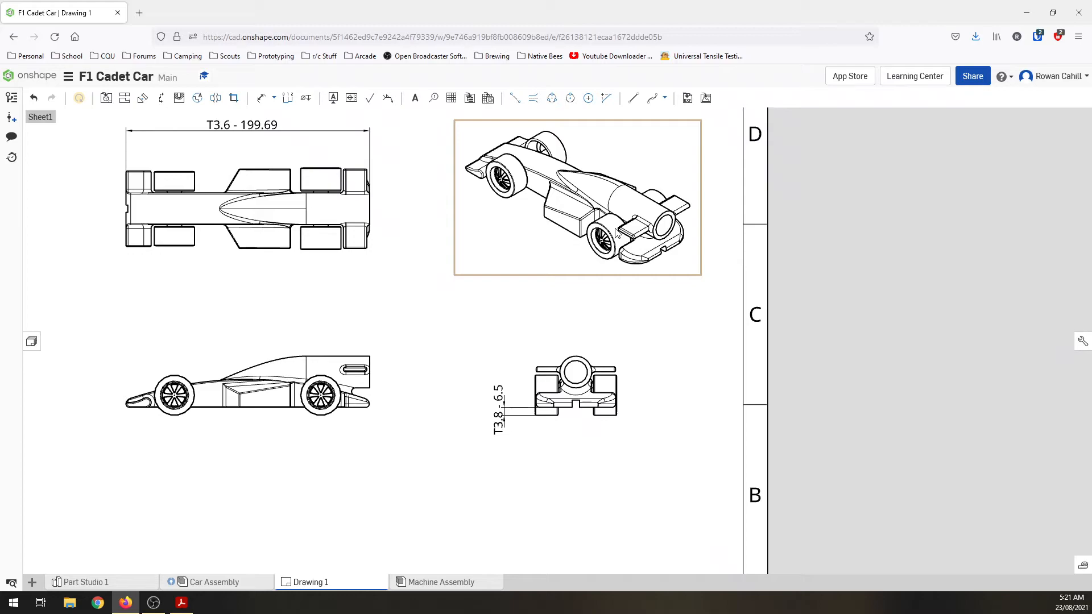
Step: Switch to Adobe Acrobat to review the T4 to T6 body, nosecone and wing regulations in Cadet Criteria.pdf, and return to the Onshape drawing
key(alt+Tab)
scroll(403, 443, down, 3)
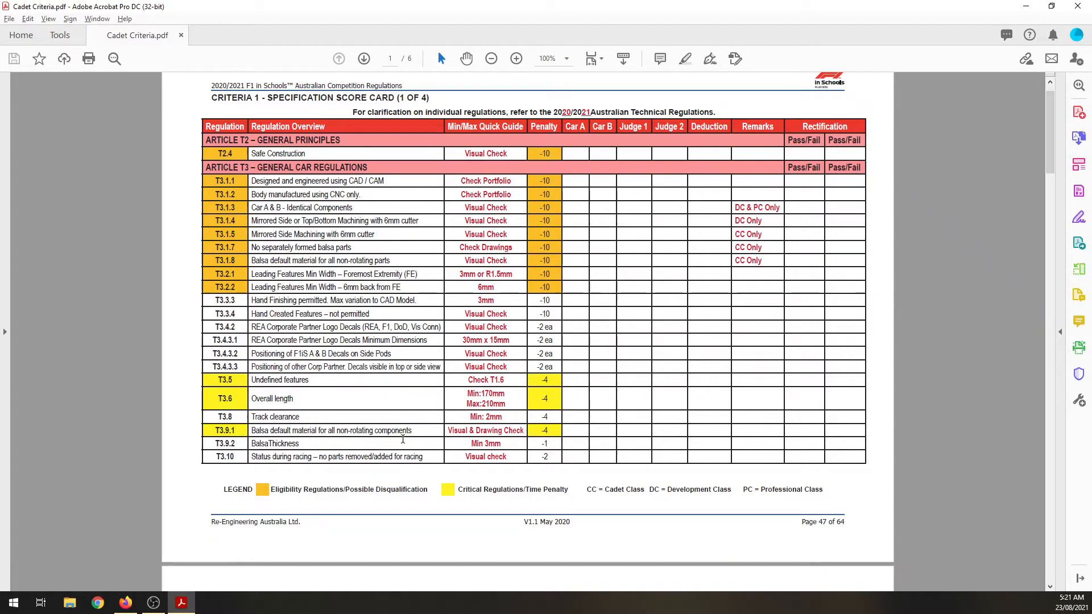
scroll(403, 443, down, 5)
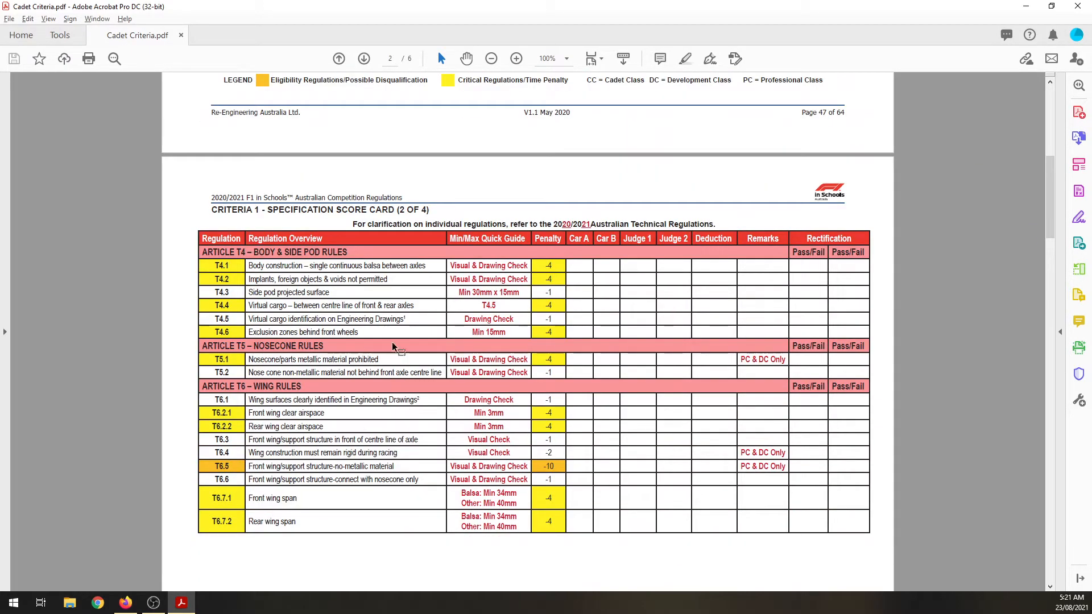
key(alt+Tab)
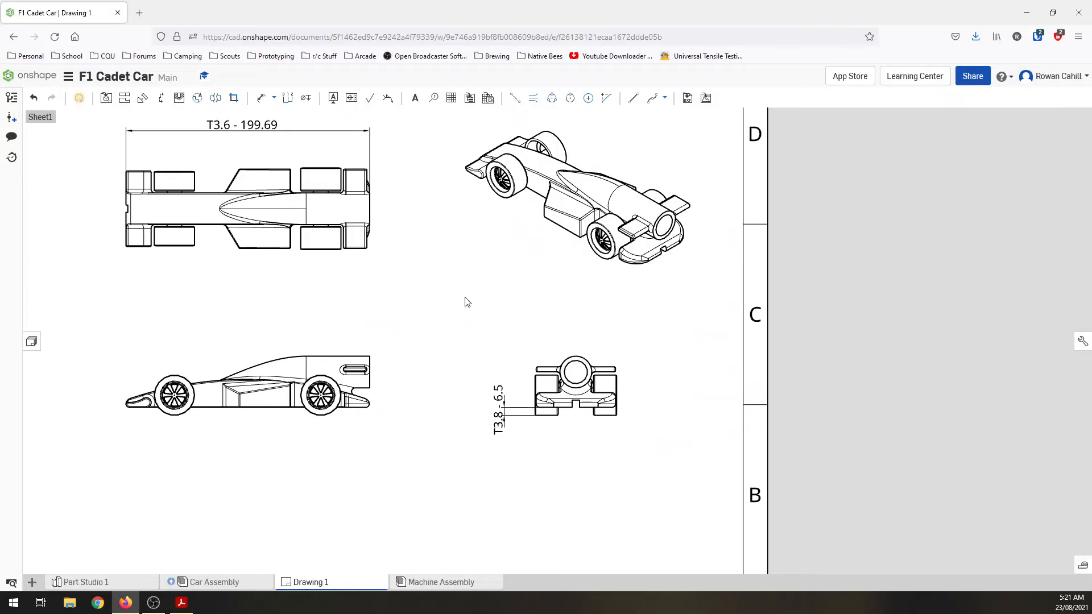
Step: Draw a rectangular outline over the rear part of the side pod in the side view with the Line tool
scroll(249, 399, up, 5)
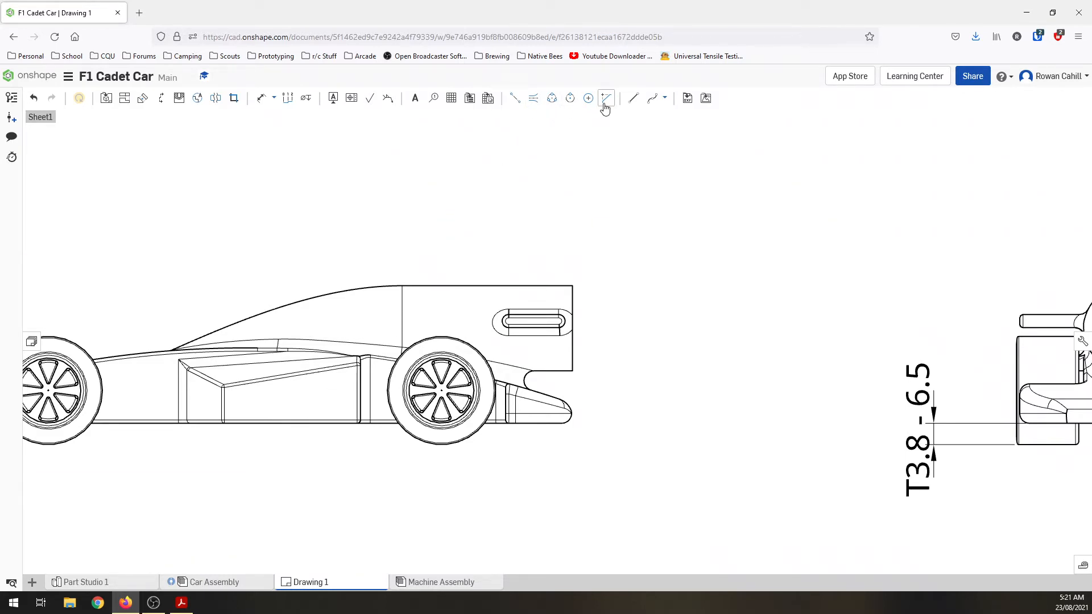
click(636, 103)
scroll(346, 415, up, 3)
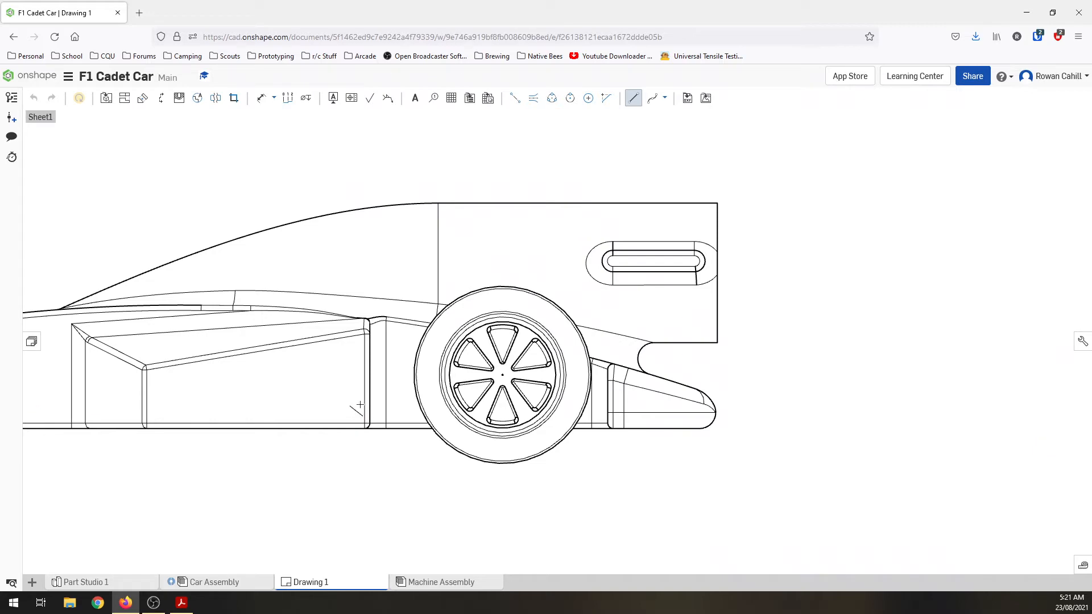
key(Escape)
click(633, 98)
click(364, 335)
click(227, 334)
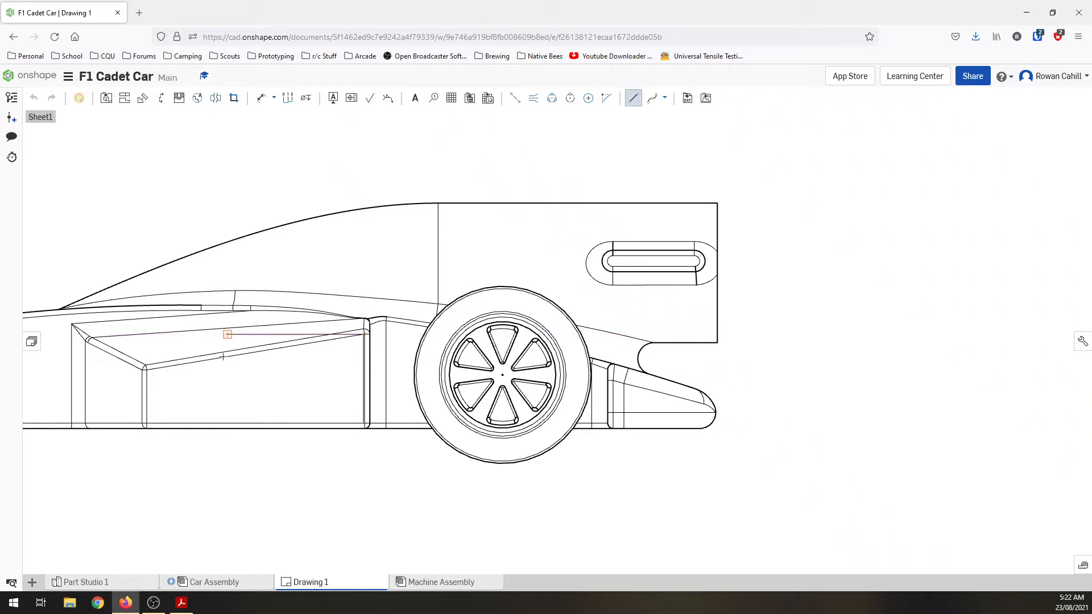
click(227, 421)
click(360, 447)
key(Escape)
Step: Dimension the height of the outline drawn on the side pod, placing the dimension in front of it
key(l)
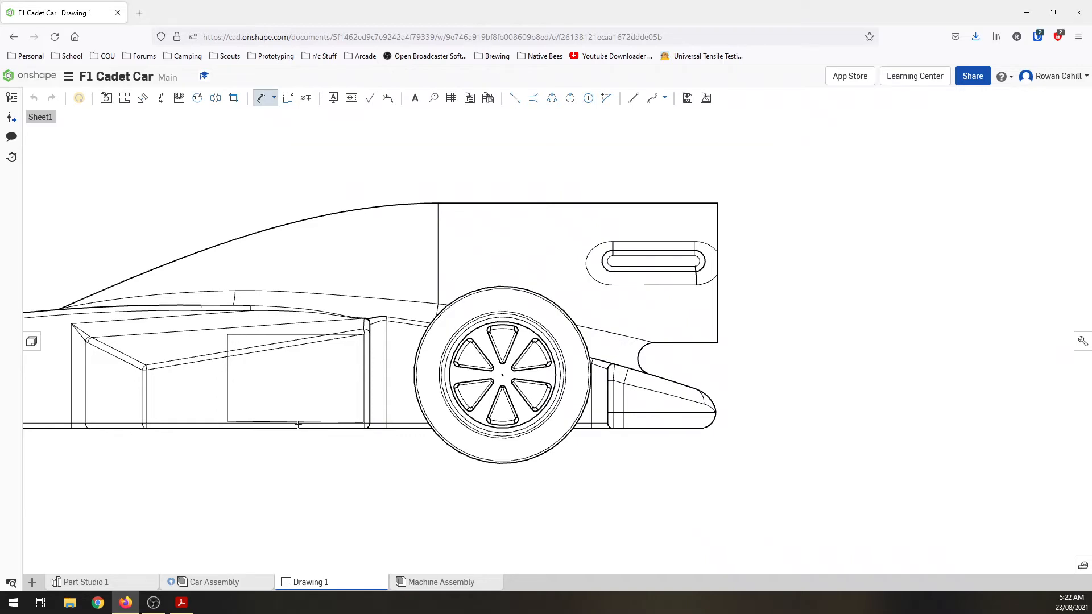
click(224, 410)
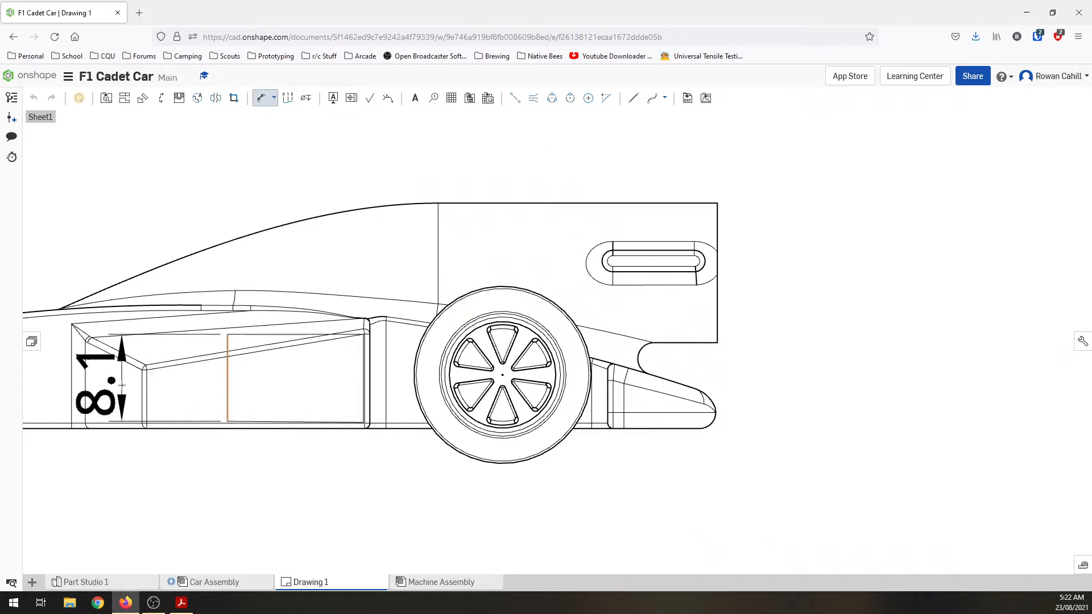
click(122, 385)
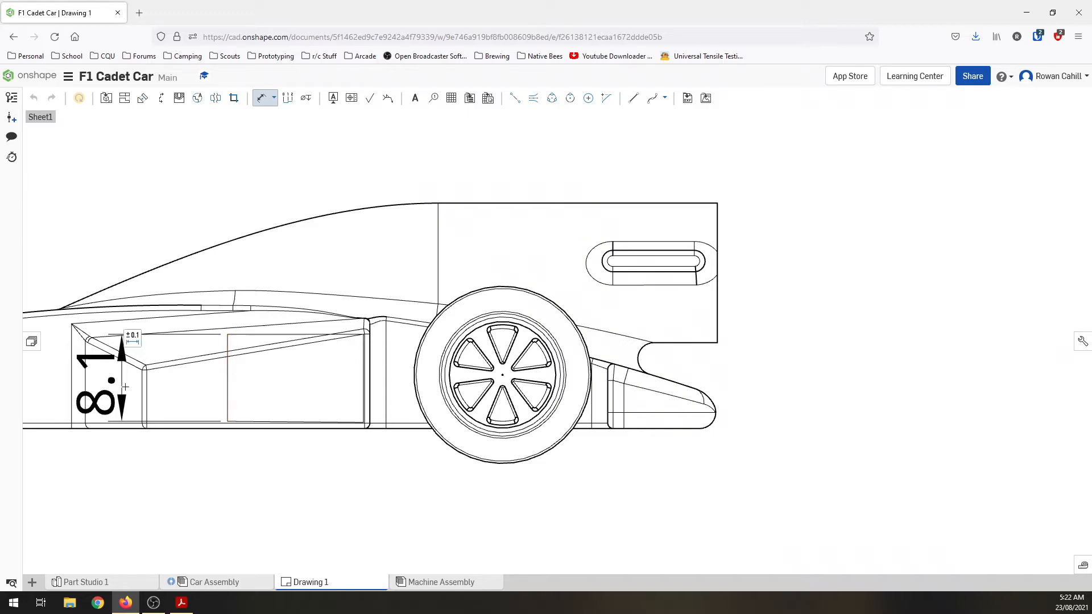
click(133, 336)
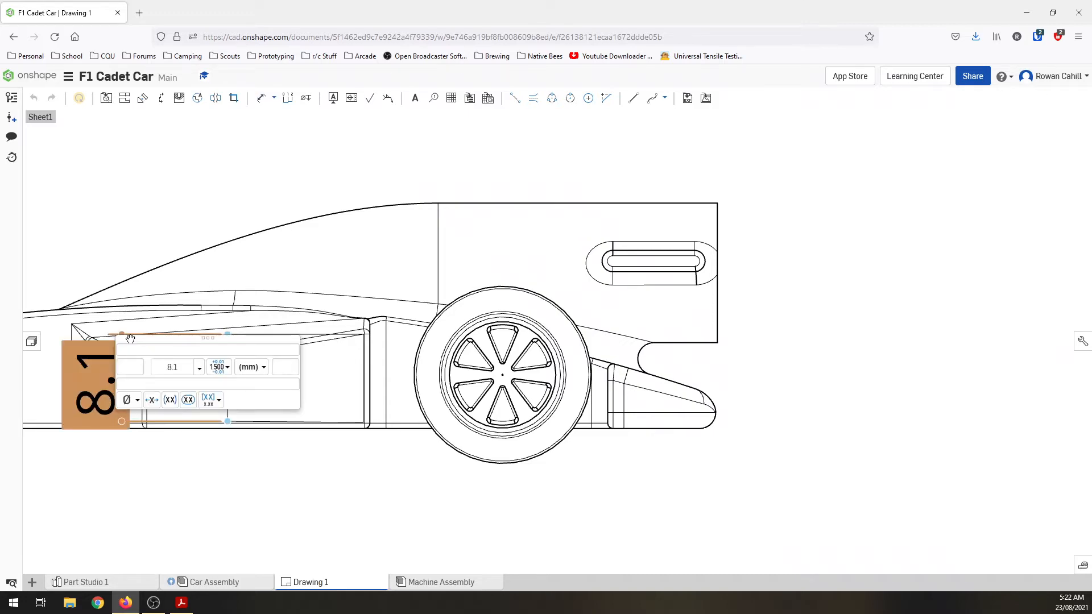
click(274, 535)
key(d)
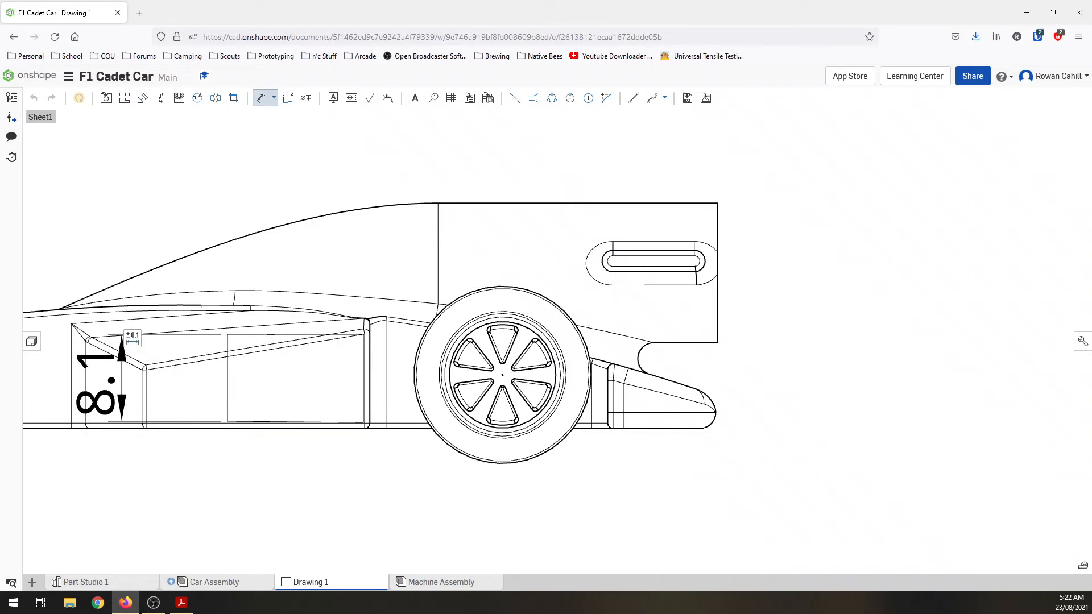
Step: Delete the side pod outline and its height dimension from the side view
key(Escape)
click(90, 387)
key(Delete)
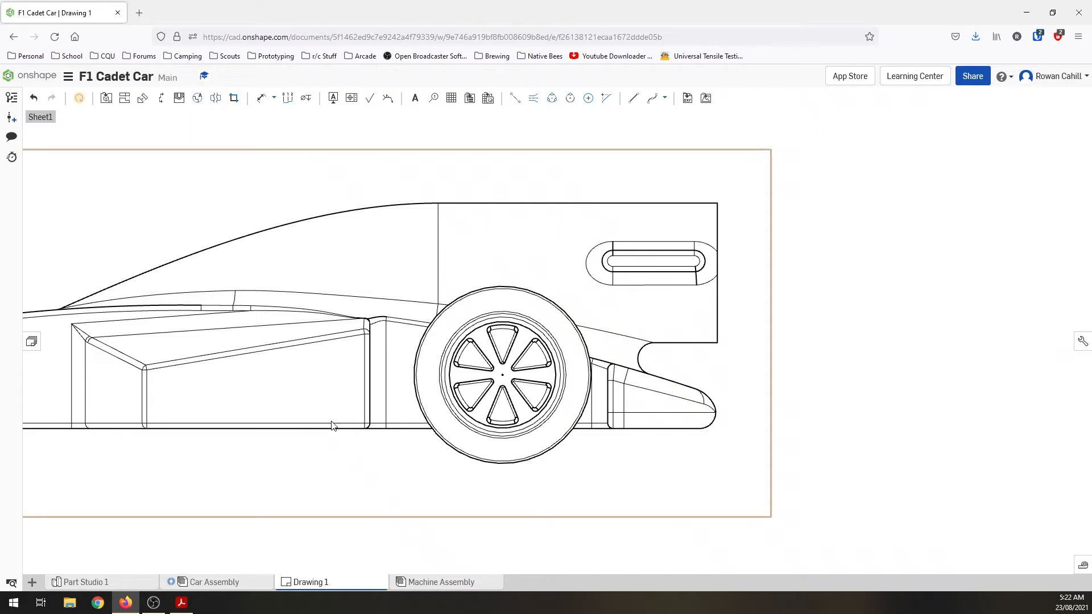
Step: Switch to Adobe Acrobat to check the exclusion zone regulation in Cadet Criteria.pdf, and return to the Onshape drawing
scroll(333, 427, down, 3)
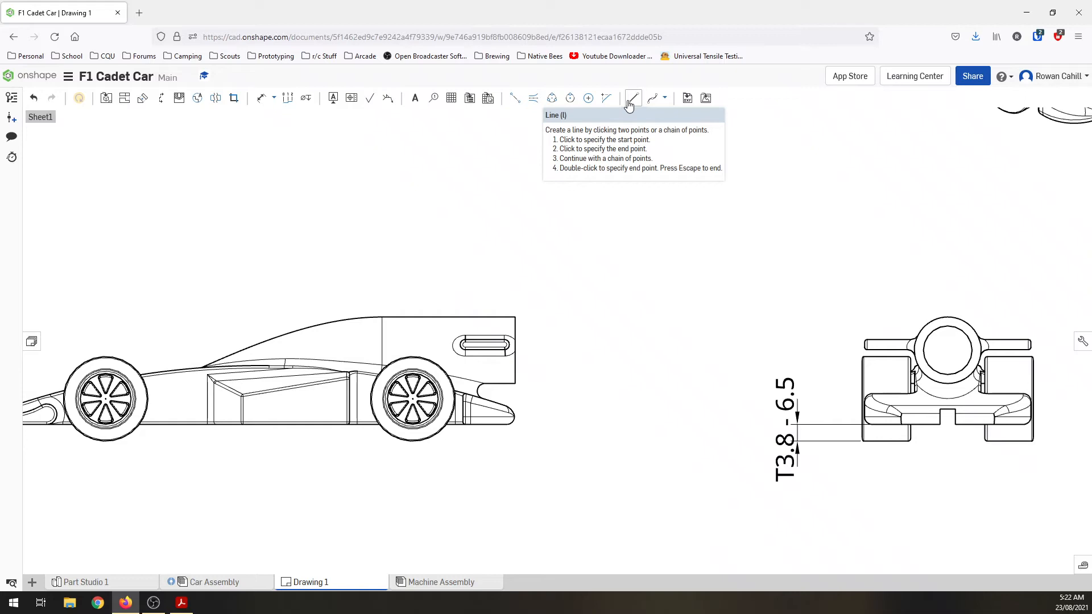
scroll(572, 349, down, 3)
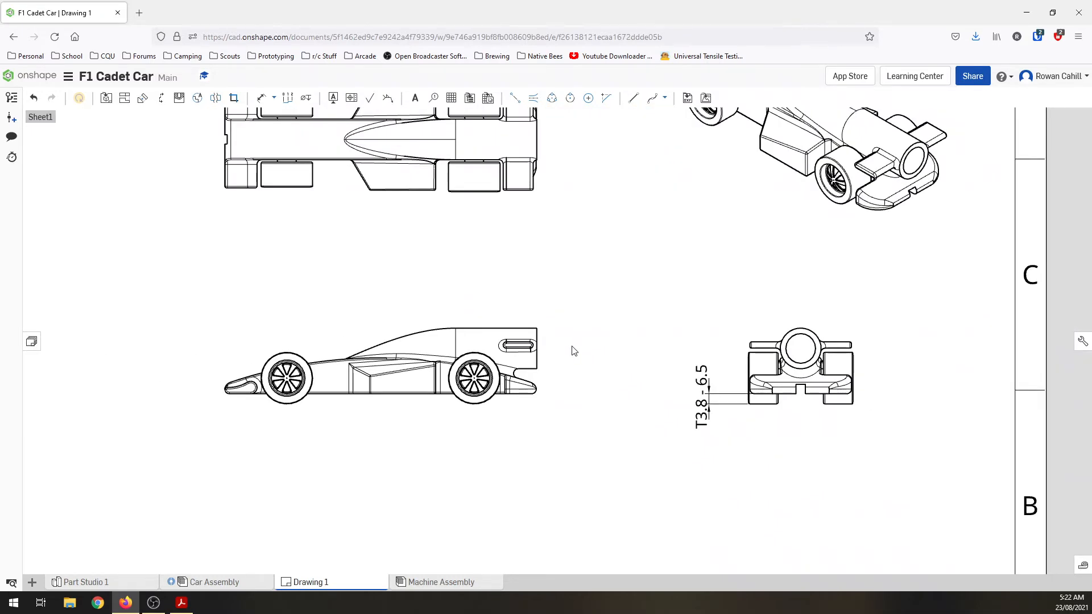
key(alt+Tab)
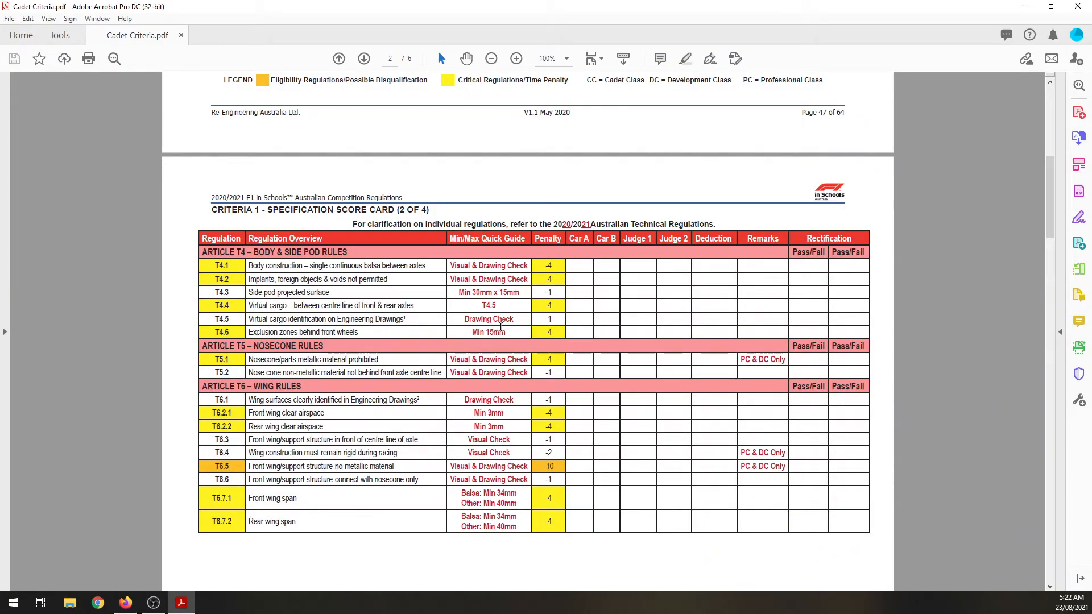
key(alt+Tab)
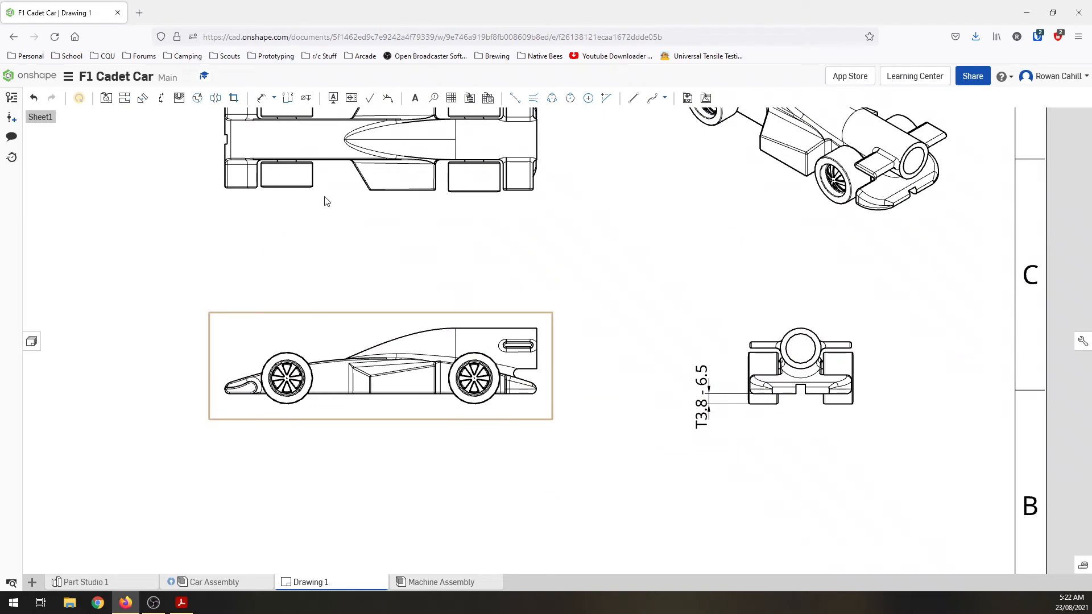
Step: Dimension the exclusion zone in the top view, from the front wheel's rear corner to the side pod's front edge, placing it below the view
scroll(326, 162, up, 3)
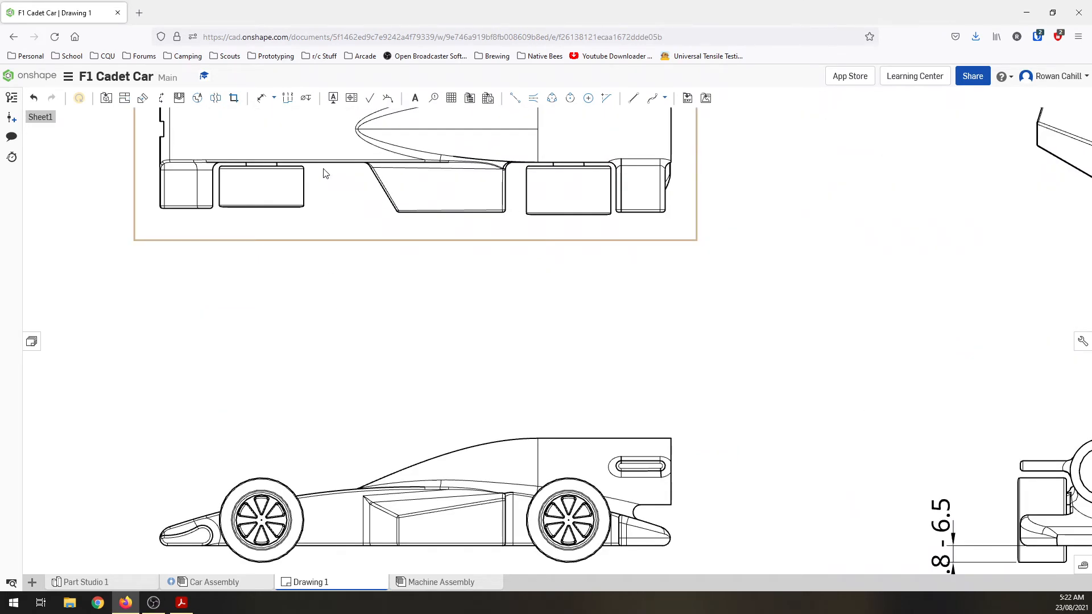
key(d)
scroll(312, 200, up, 5)
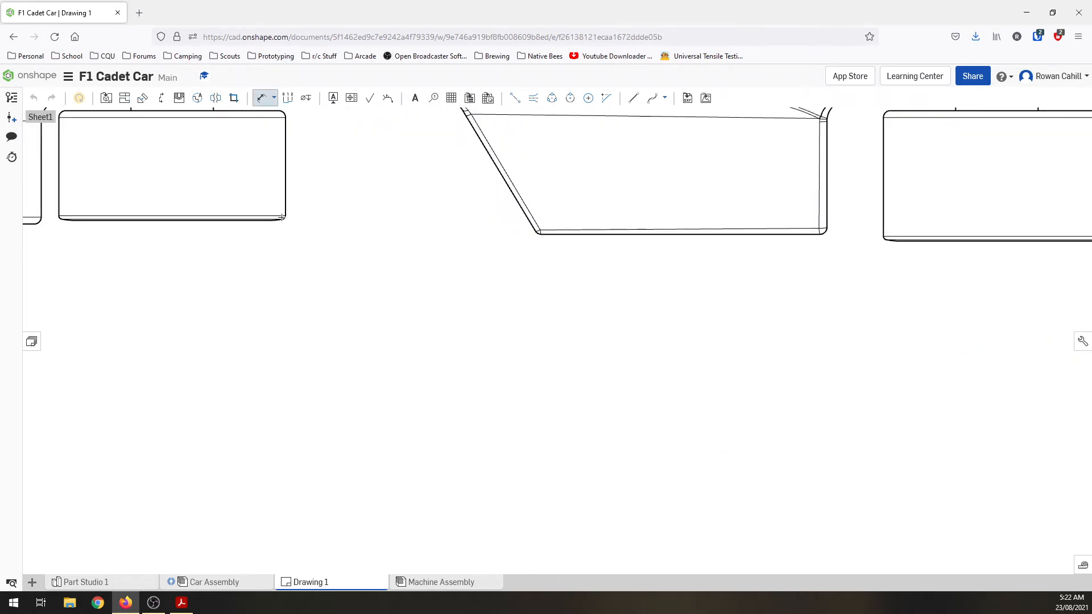
scroll(375, 203, down, 3)
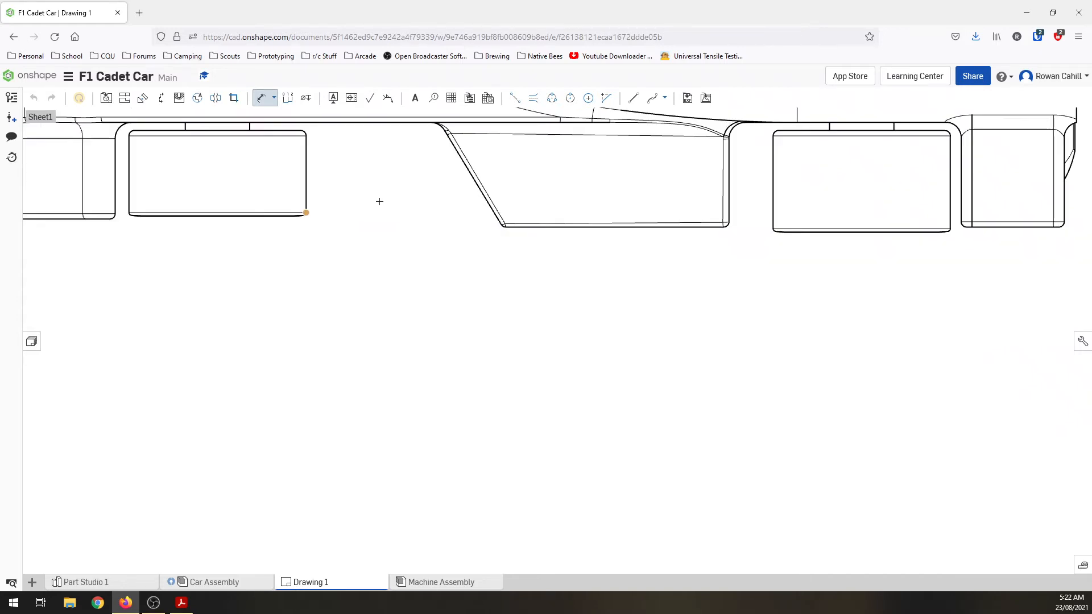
scroll(424, 142, up, 4)
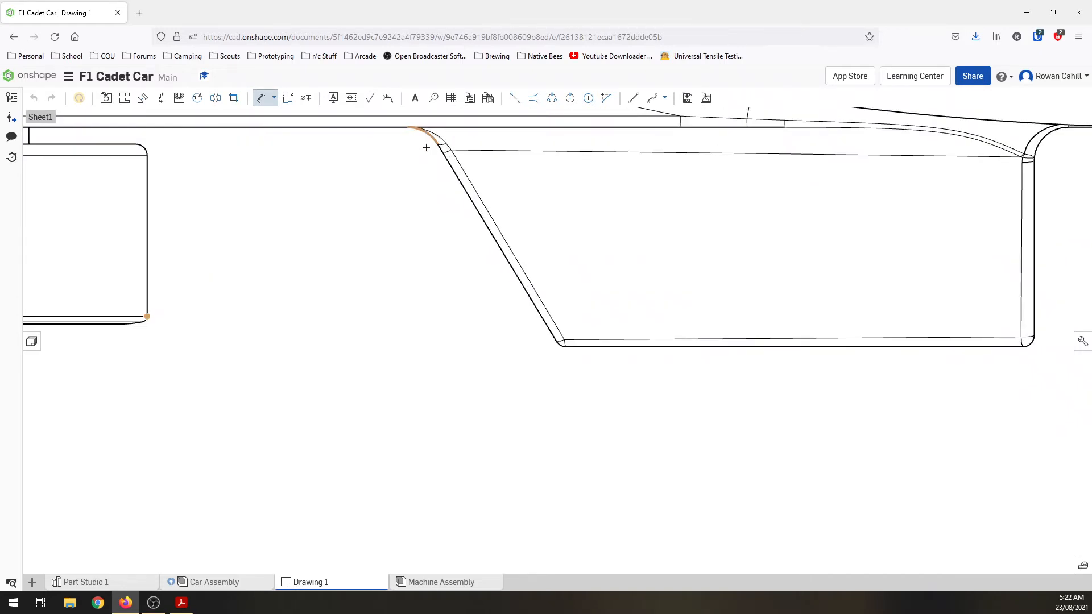
click(437, 145)
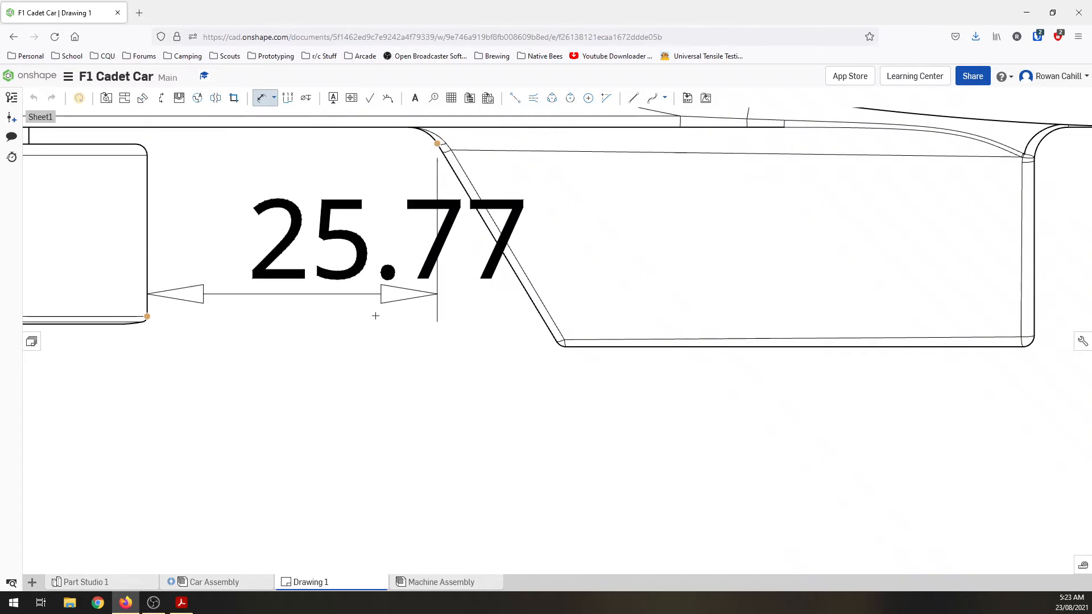
scroll(353, 319, down, 6)
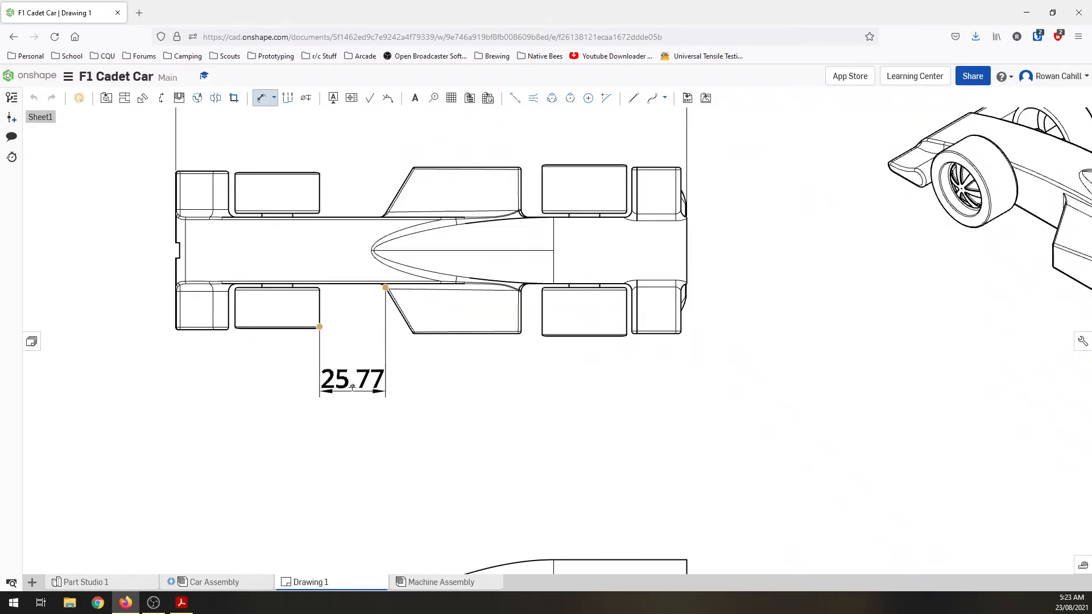
click(360, 377)
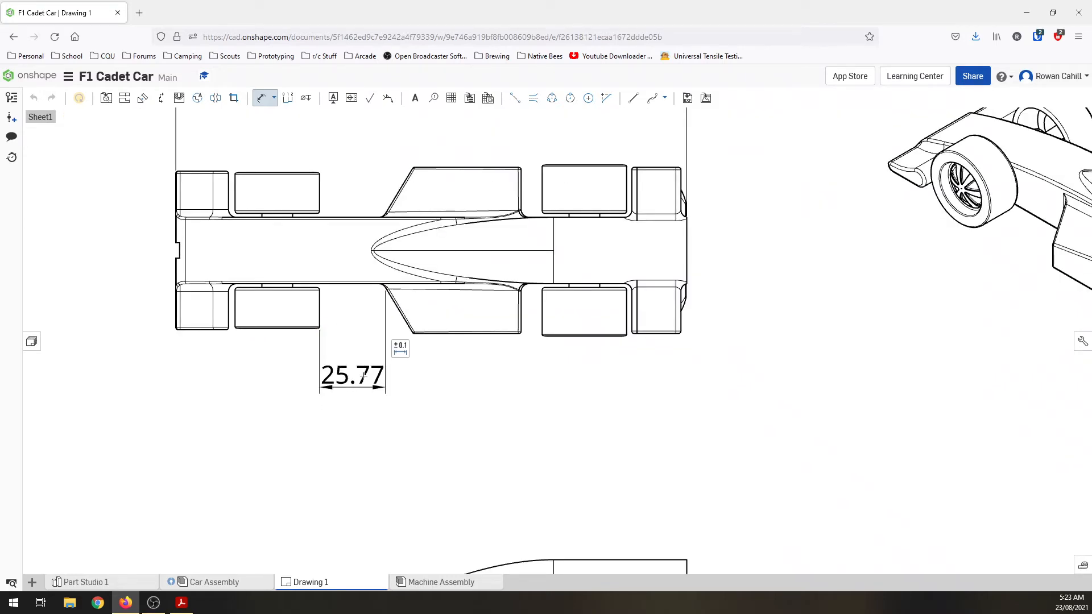
Step: Recheck the exclusion zone regulation number in Cadet Criteria.pdf, add the prefix "T4.6 -" to its dimension in Onshape, and shift the dimension slightly lower
key(alt+Tab)
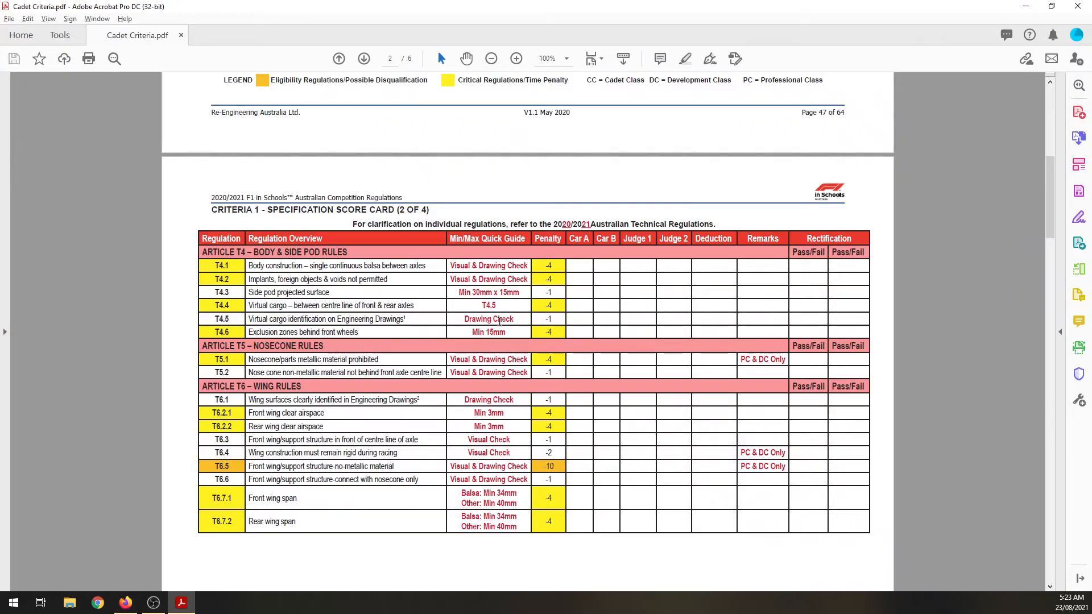
key(alt+Tab)
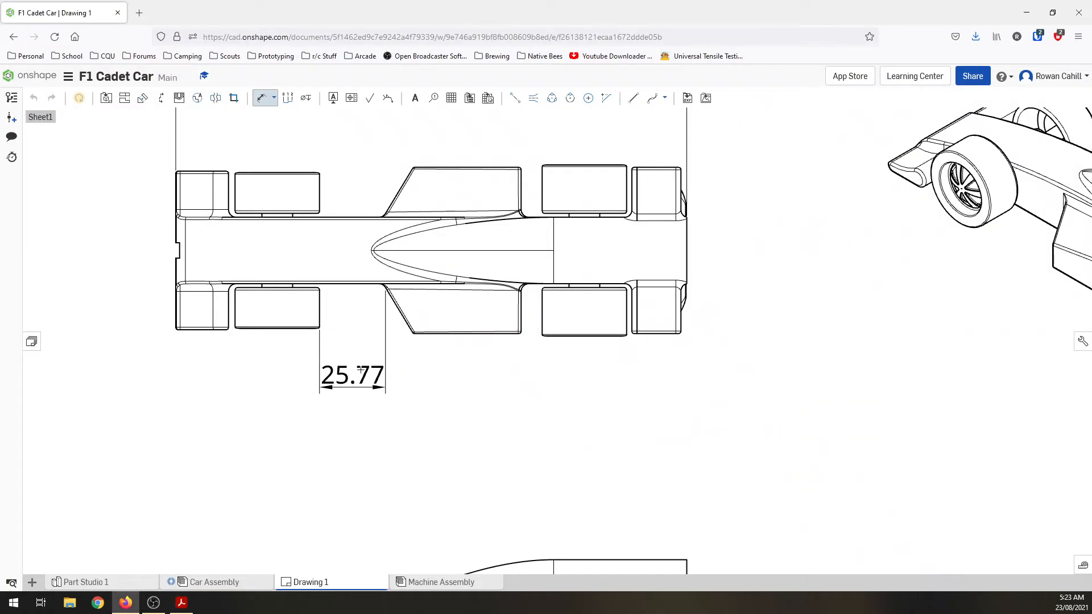
click(362, 373)
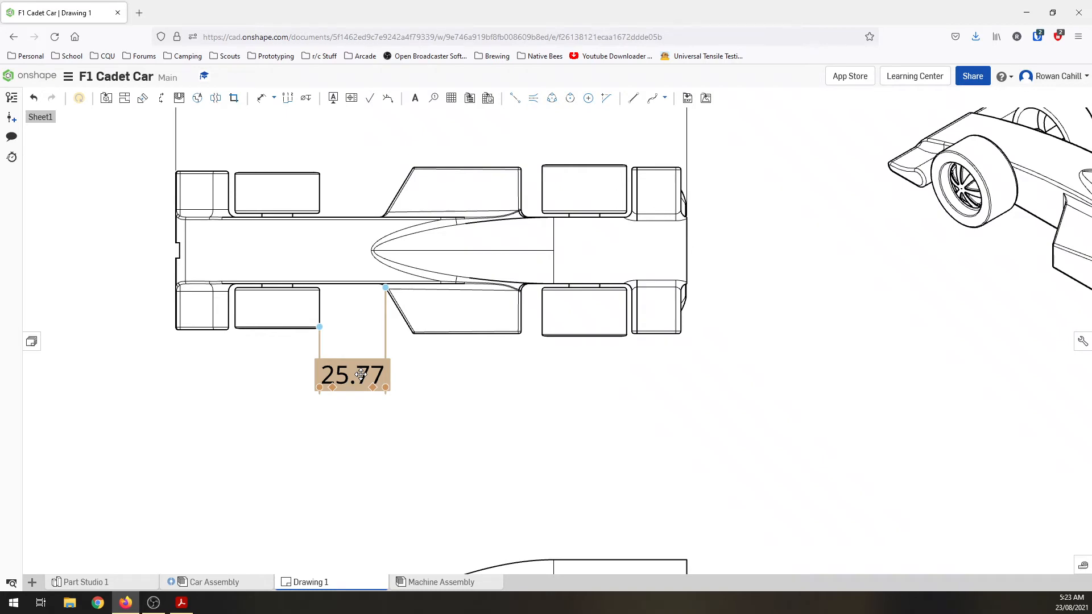
double_click(361, 373)
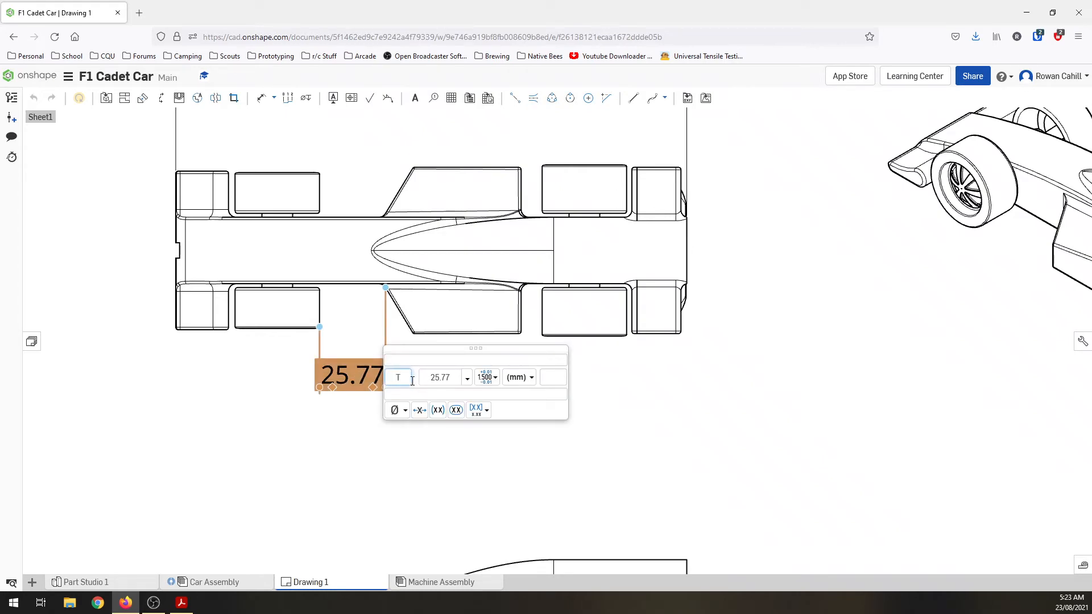
text(T4.6 -)
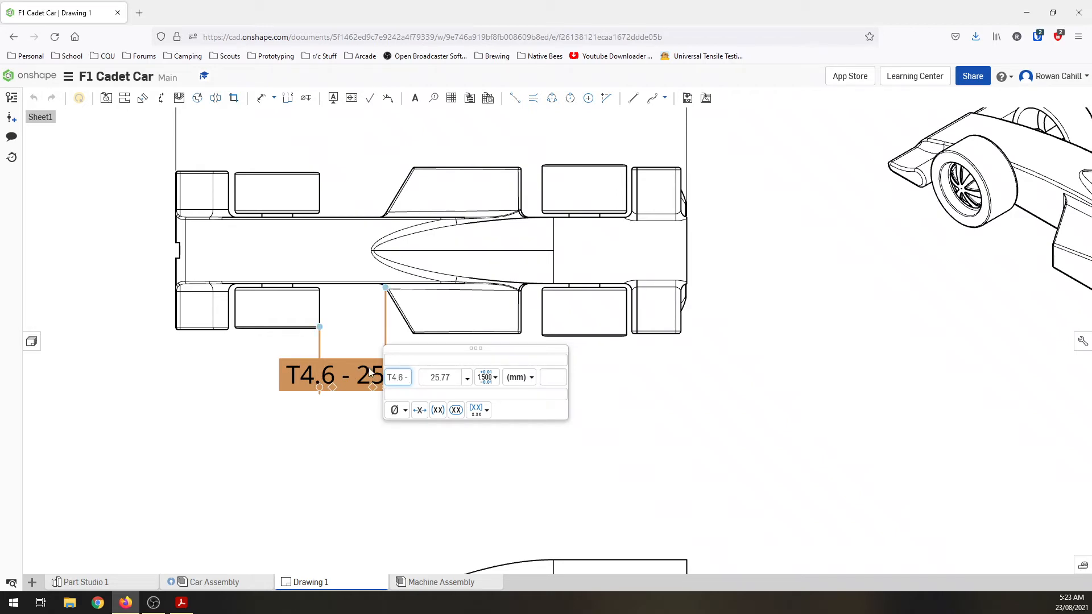
click(359, 419)
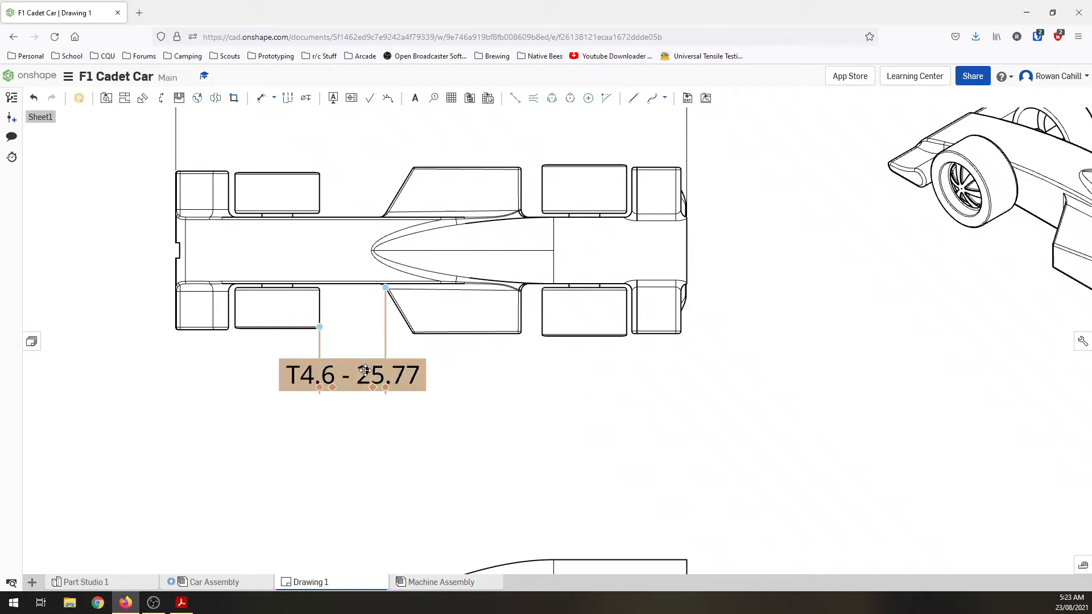
click(365, 391)
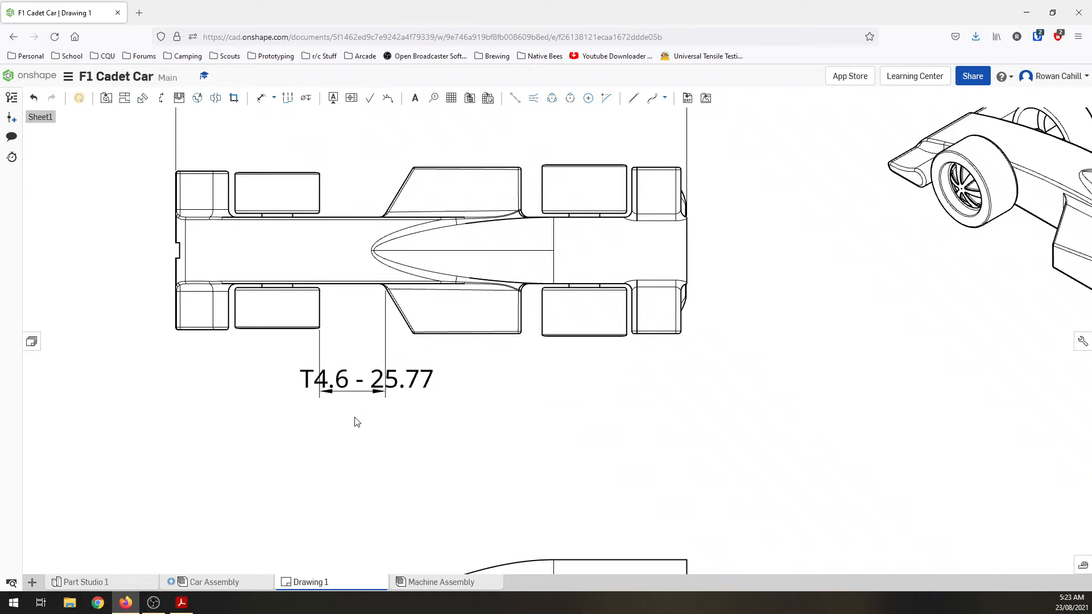
Step: Check the wing rules in Cadet Criteria.pdf in Adobe Acrobat, and in Onshape dimension the front wing-to-front wheel gap below the top view
key(alt+Tab)
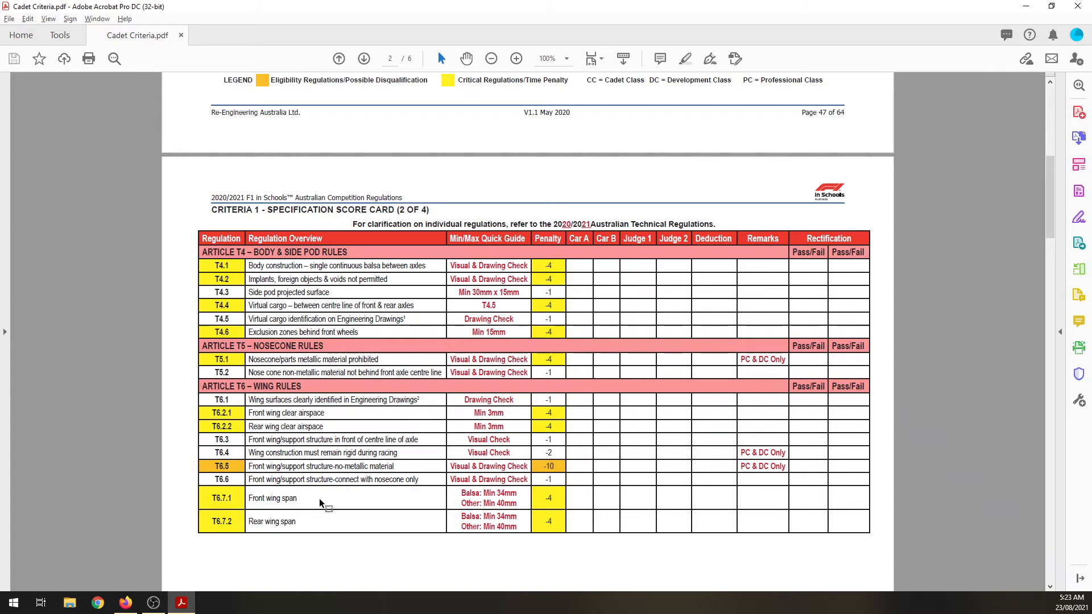
key(alt+Tab)
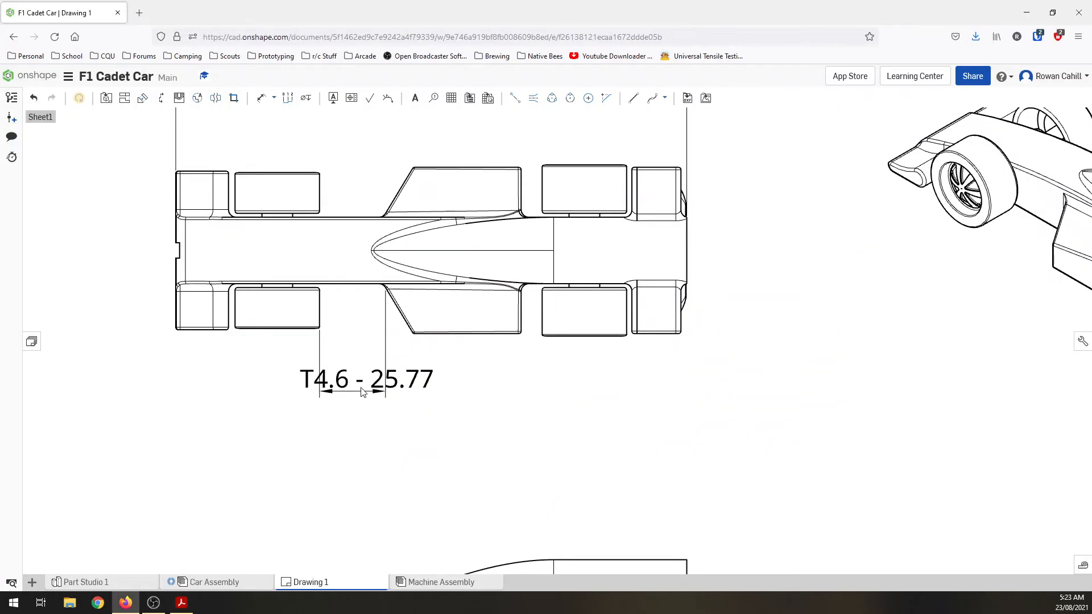
click(261, 98)
scroll(239, 342, up, 5)
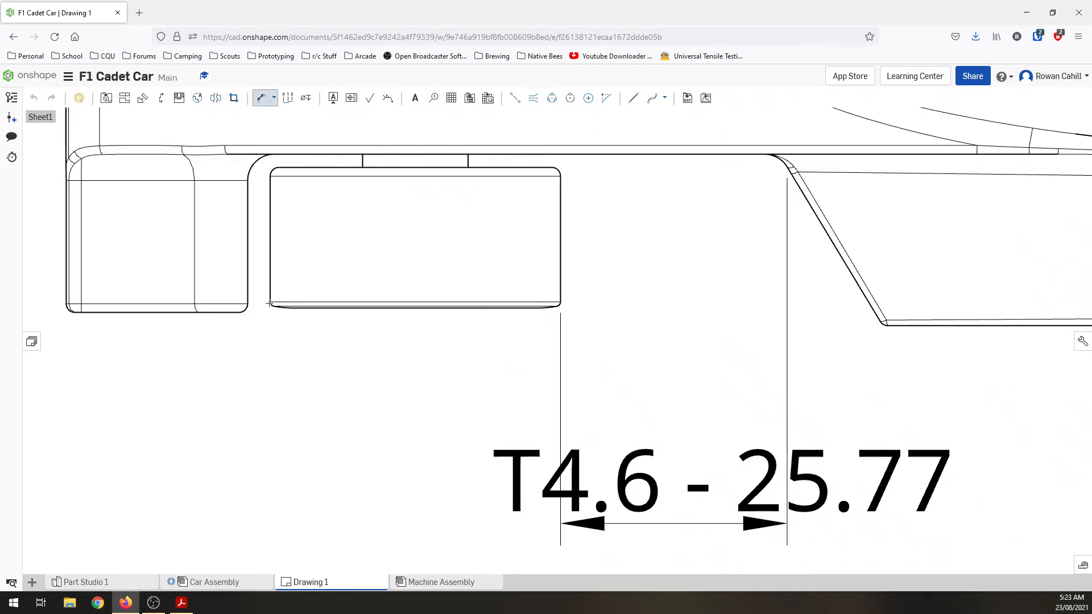
click(248, 303)
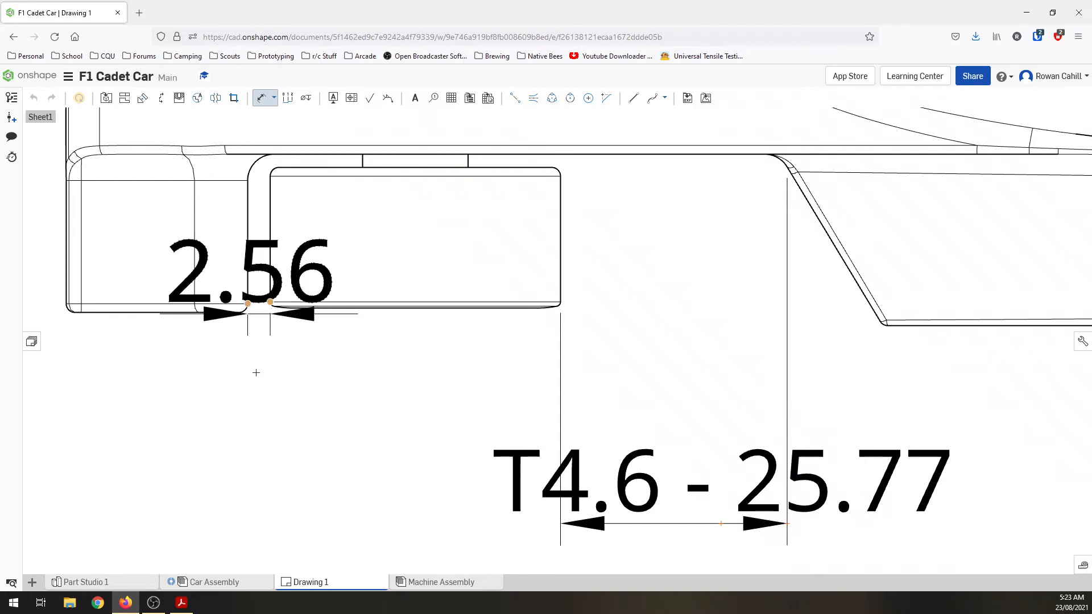
click(249, 461)
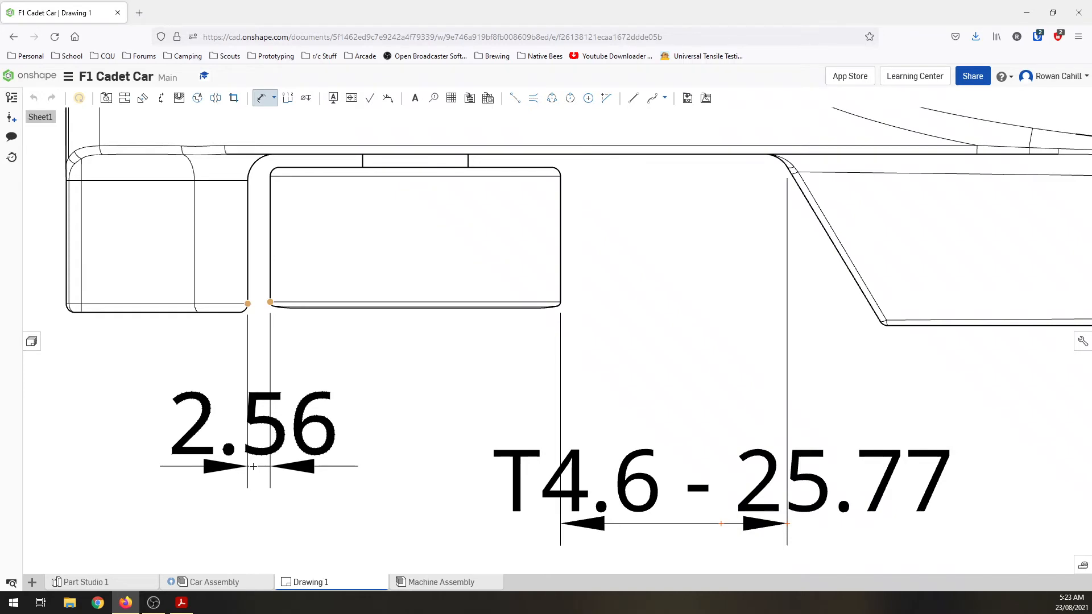
click(254, 467)
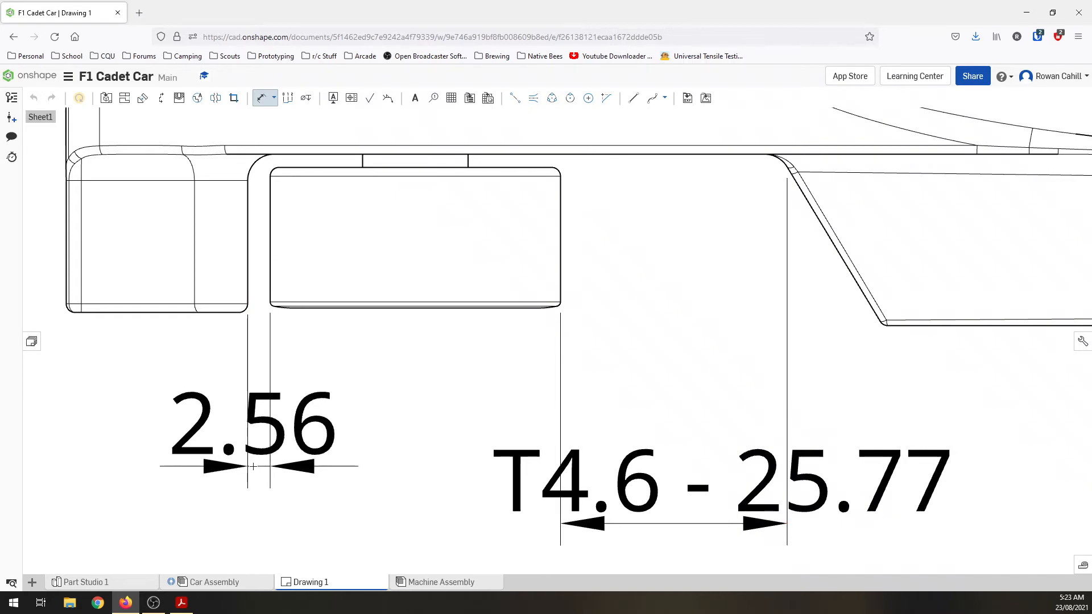
Step: Open the front wing profile, Sketch 8, for editing in Part Studio 1 and view it square-on
click(118, 585)
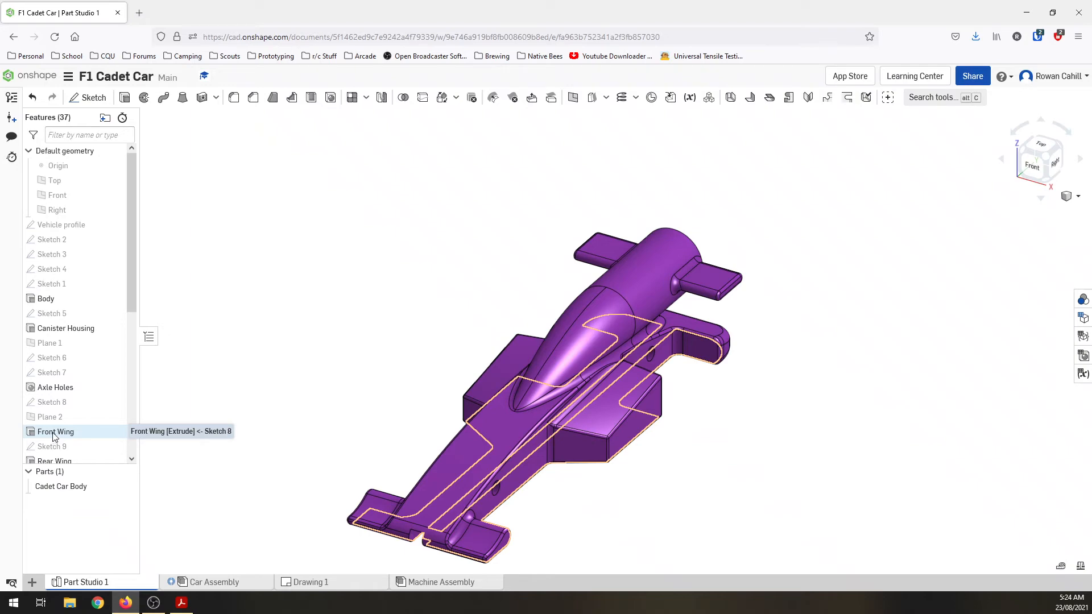
double_click(55, 404)
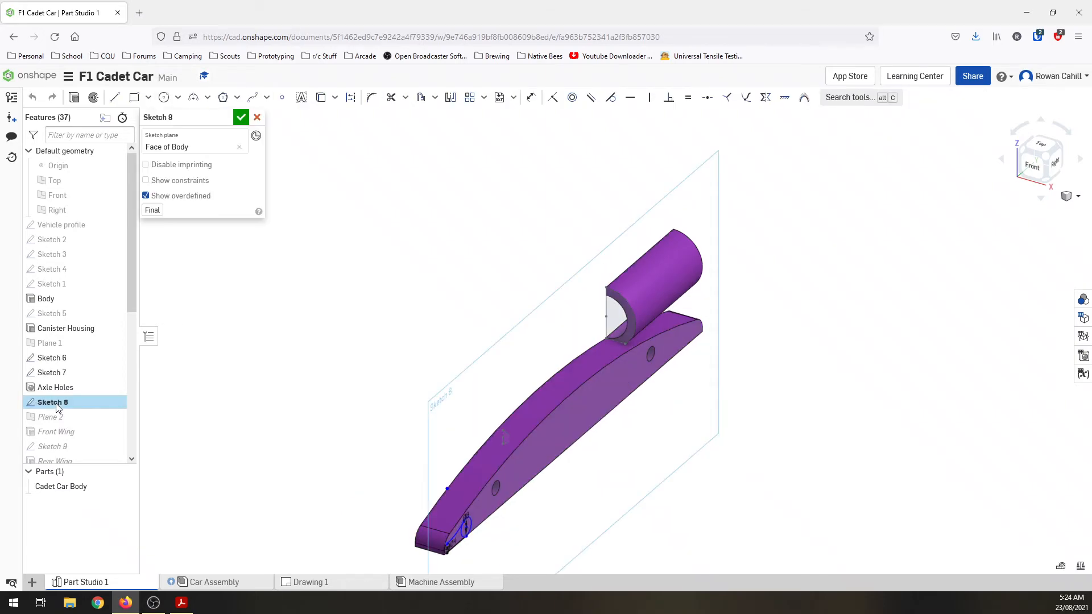
scroll(517, 520, up, 3)
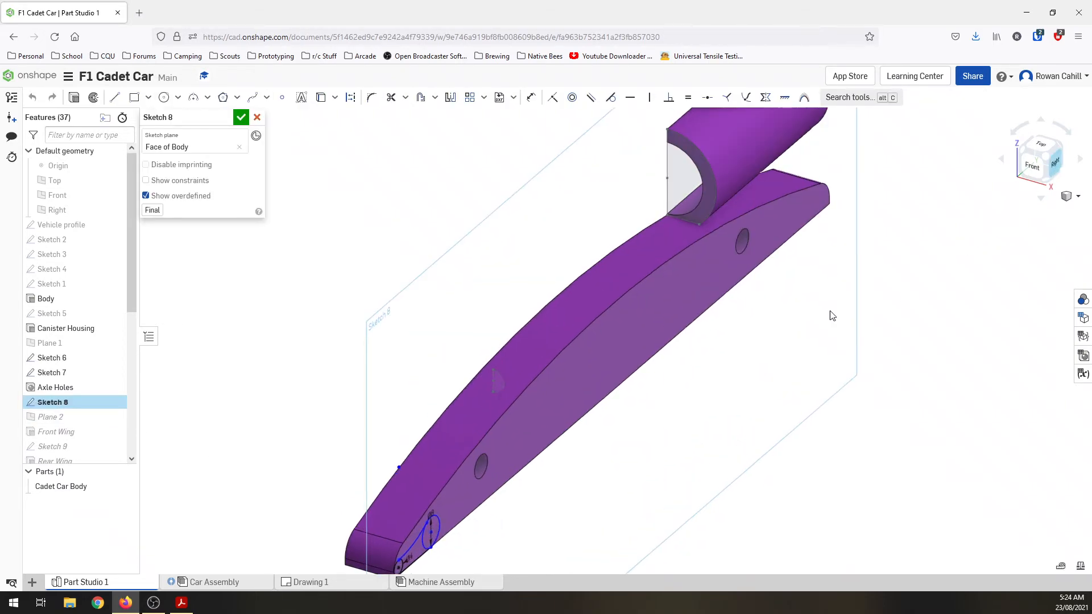
key(n)
scroll(224, 441, up, 5)
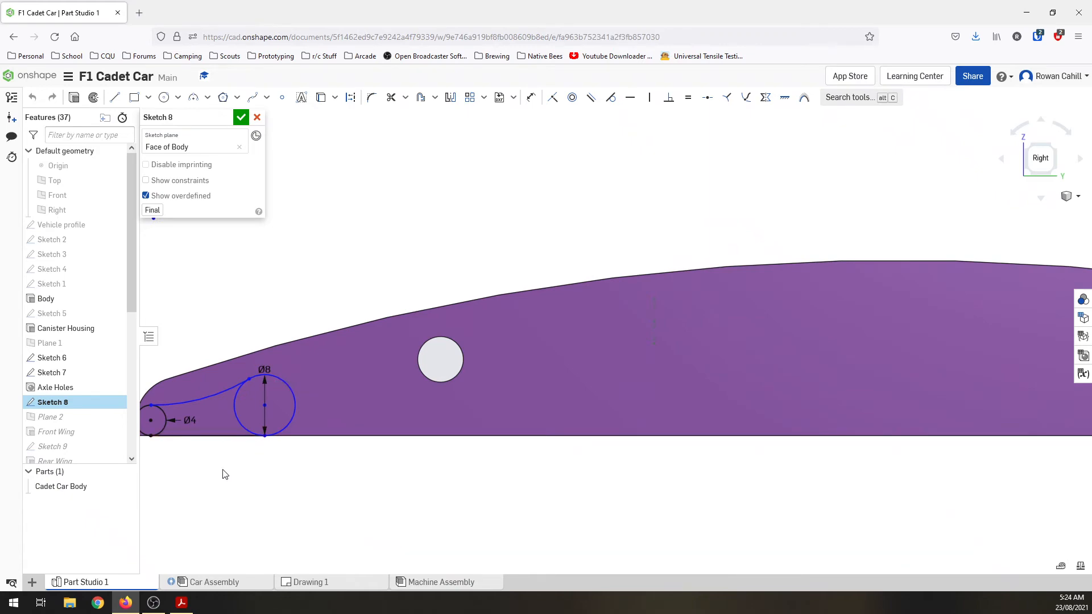
middle_drag(266, 468, 343, 466)
scroll(347, 463, up, 3)
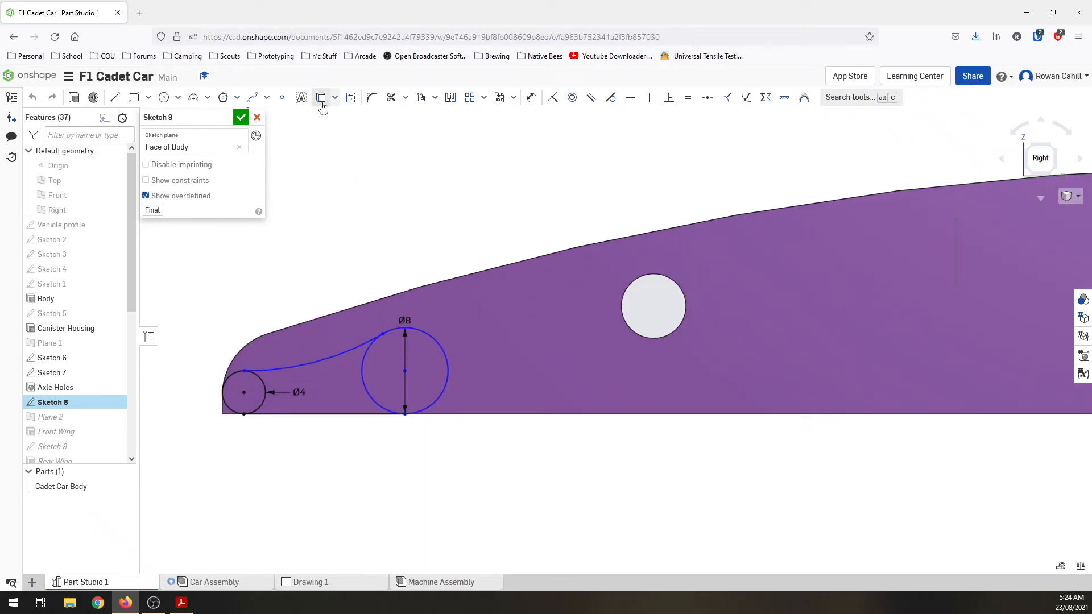
Step: Set the horizontal distance between the centres of the 4 mm and 8 mm circles to 13 mm and accept the sketch
key(u)
click(251, 393)
click(405, 371)
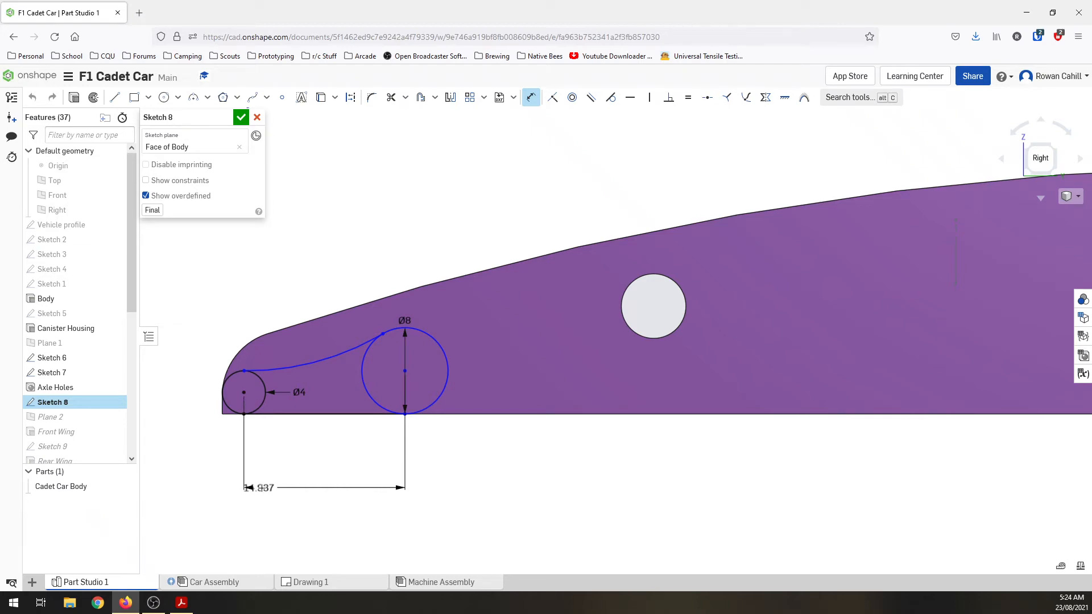
click(318, 493)
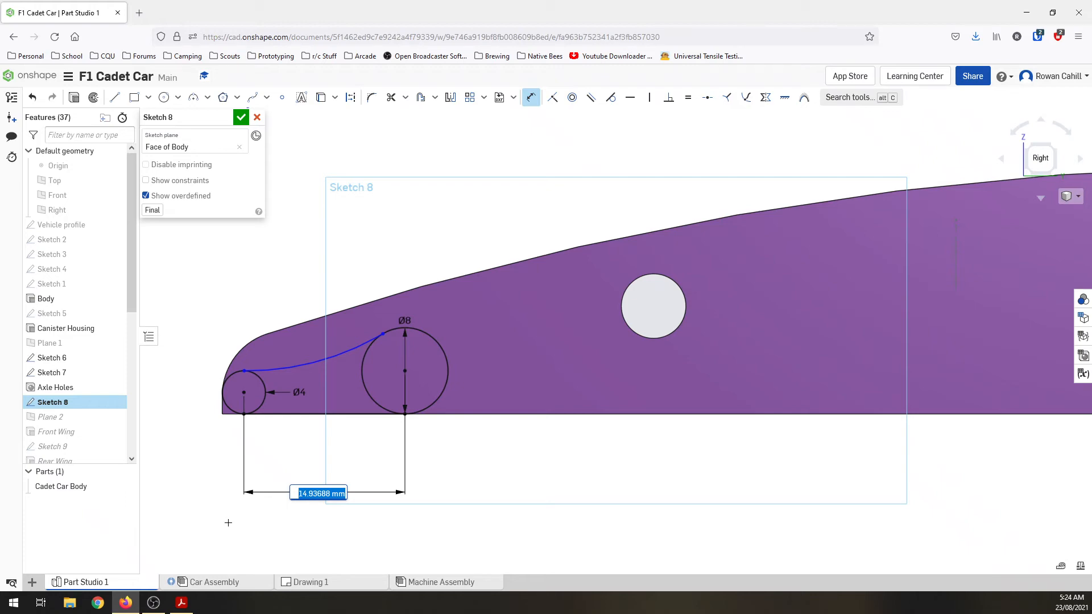
text(13)
key(Return)
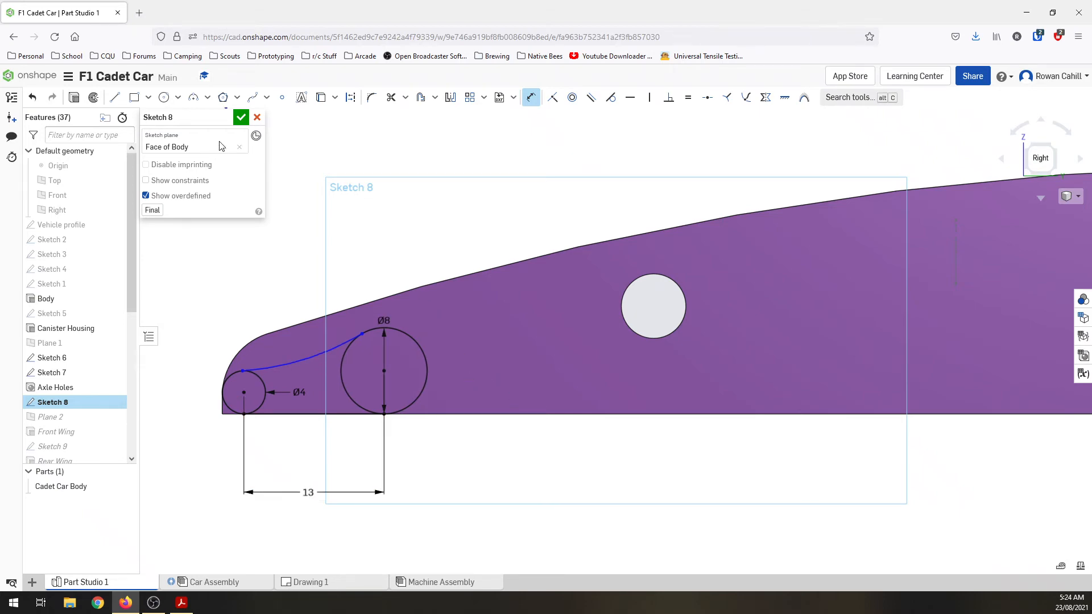
click(241, 117)
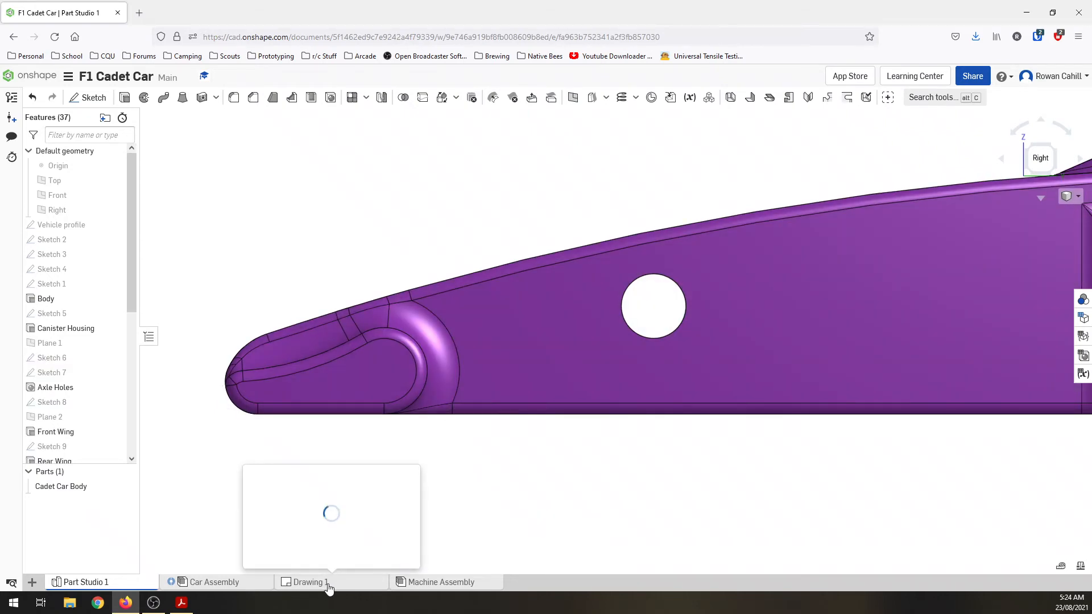
Step: Return to Drawing 1, leave the dimension command, and examine the front wing gap and the options available for the top view
click(329, 586)
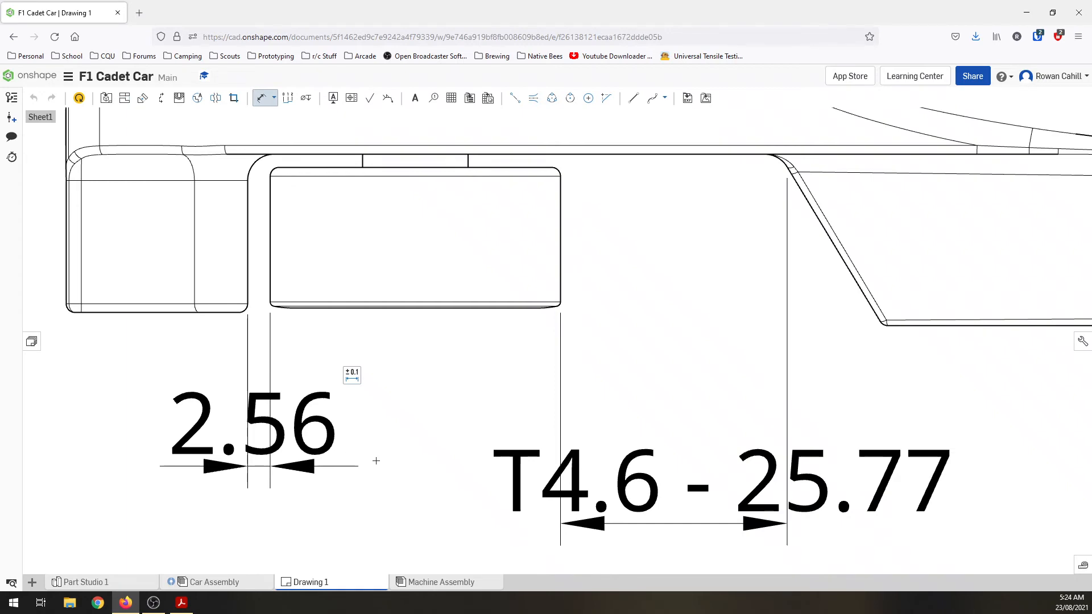
scroll(376, 460, down, 5)
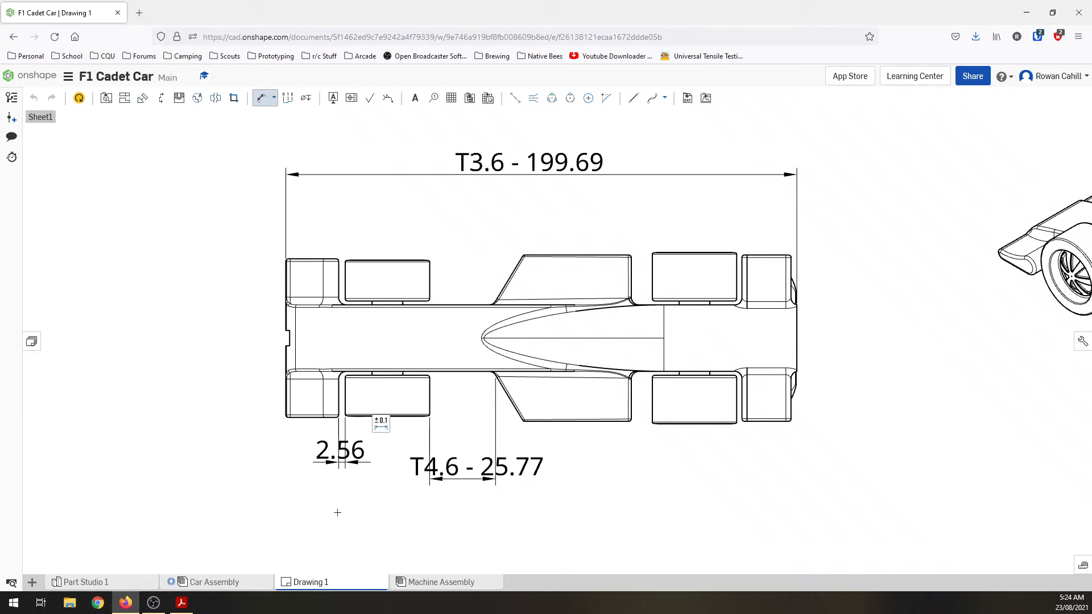
click(325, 376)
key(Escape)
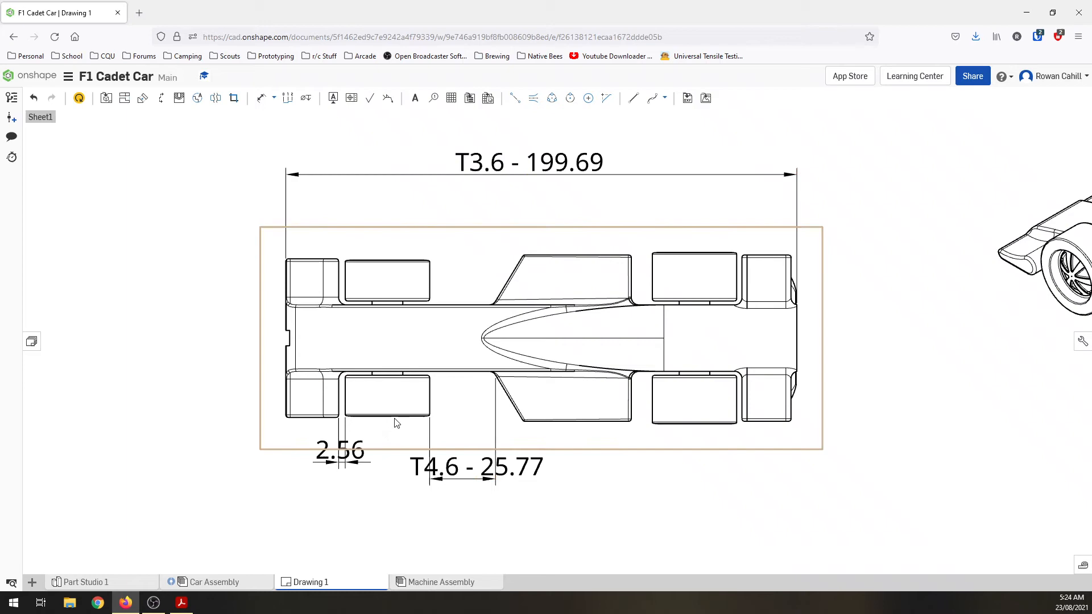
right_click(442, 369)
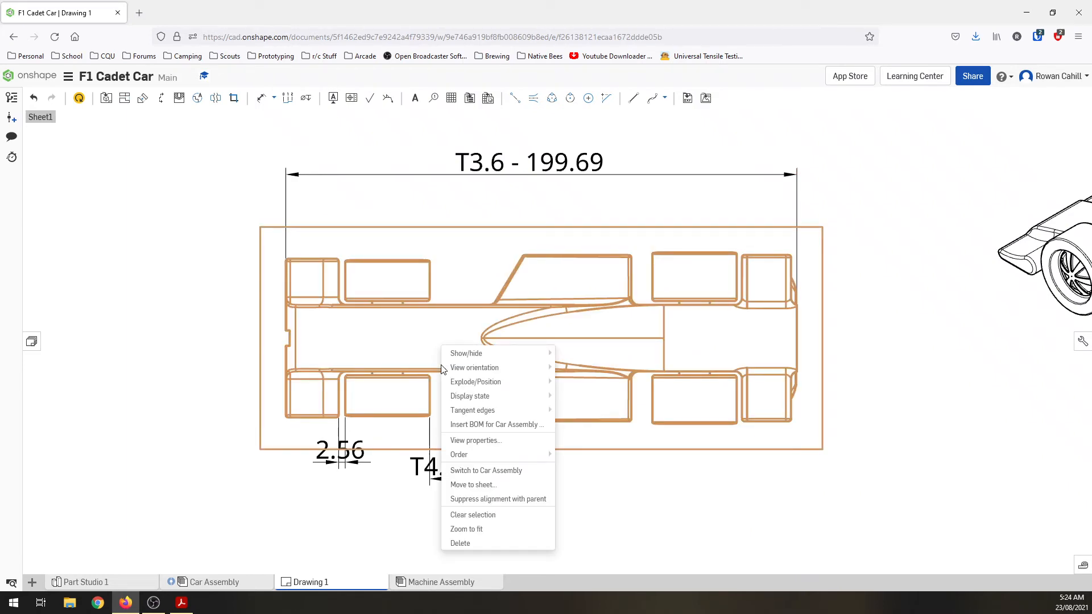
click(372, 538)
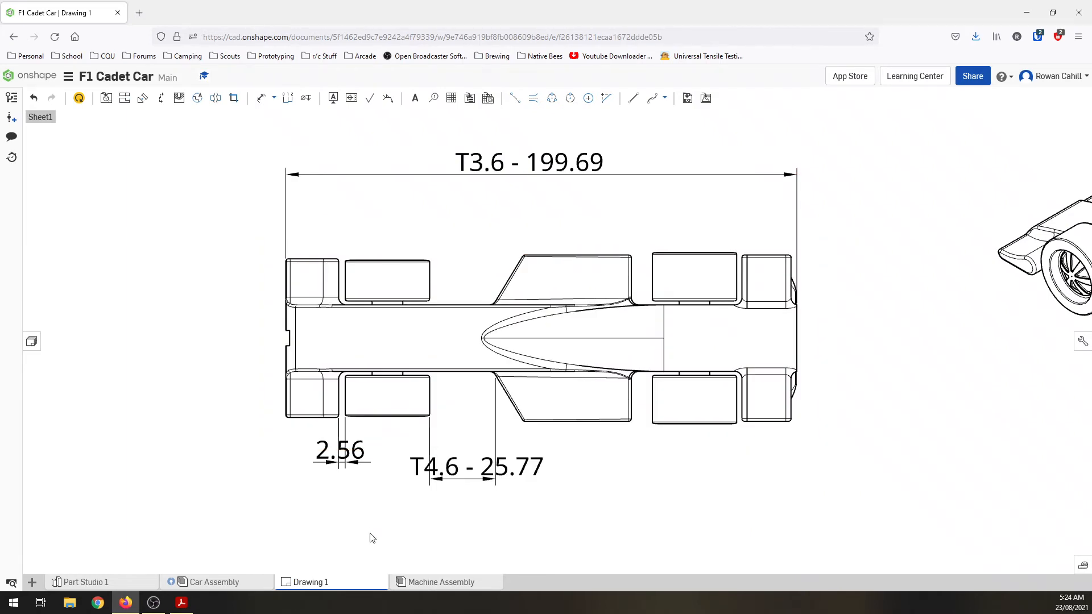
Step: Compare the front wing in Car Assembly and Part Studio 1, and examine the assembly's mates and the Cadet Car Body options
click(198, 580)
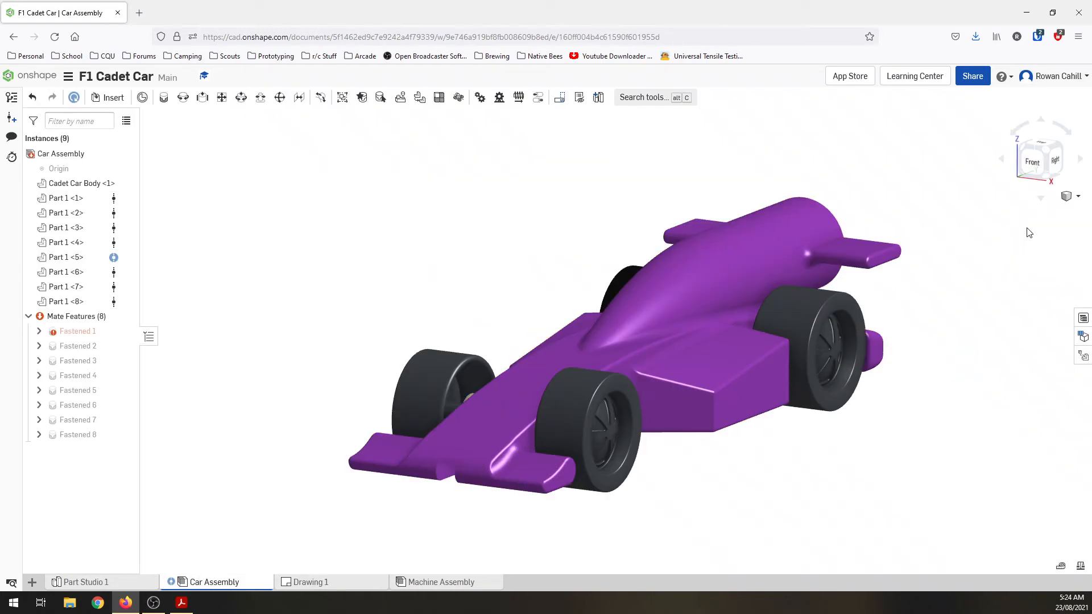
click(83, 582)
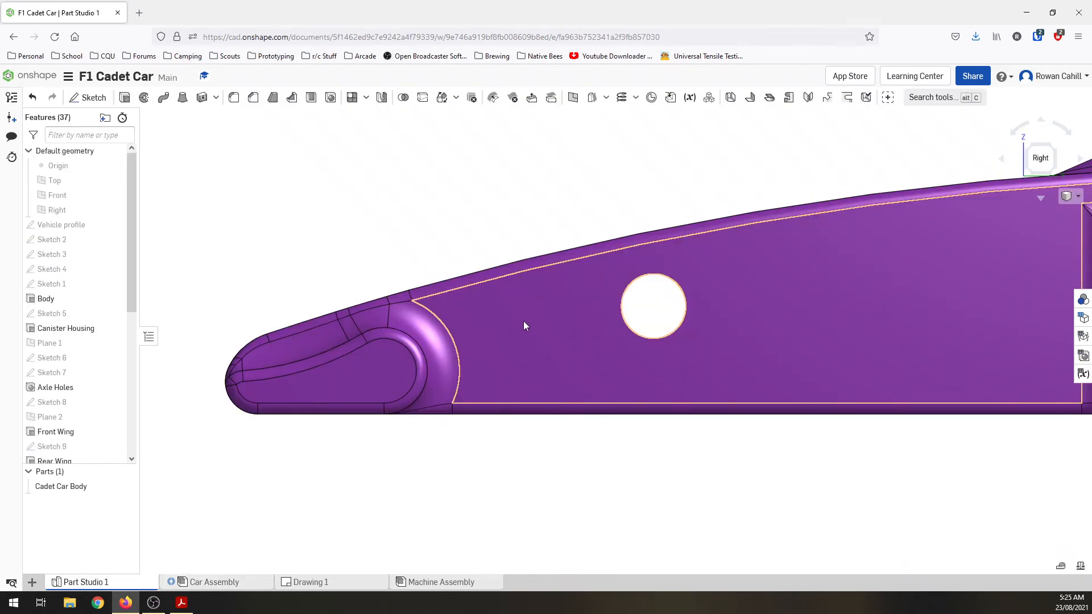
click(205, 582)
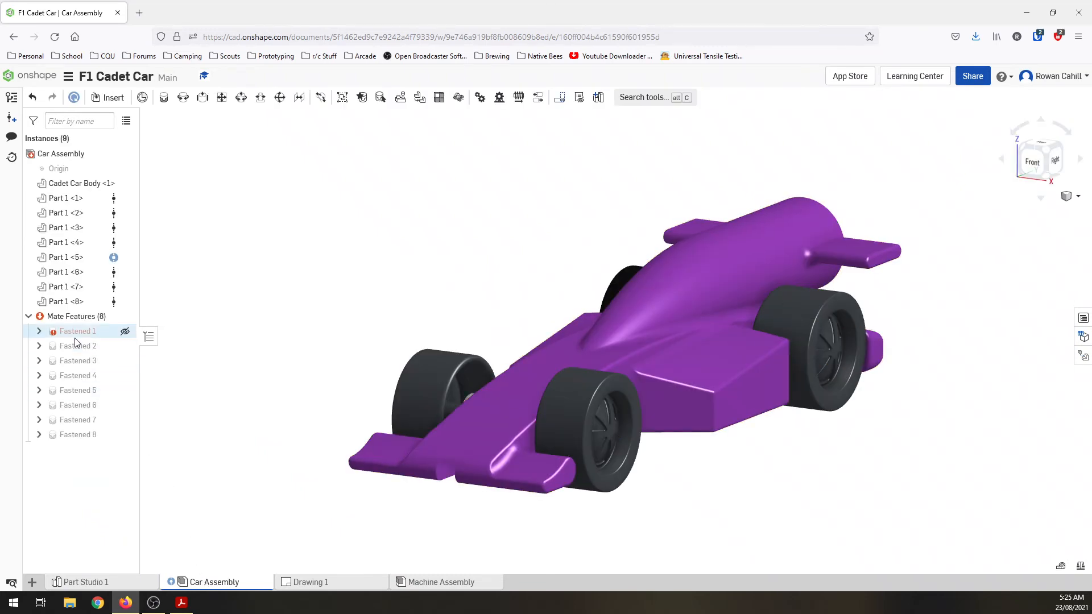
mouse_move(75, 338)
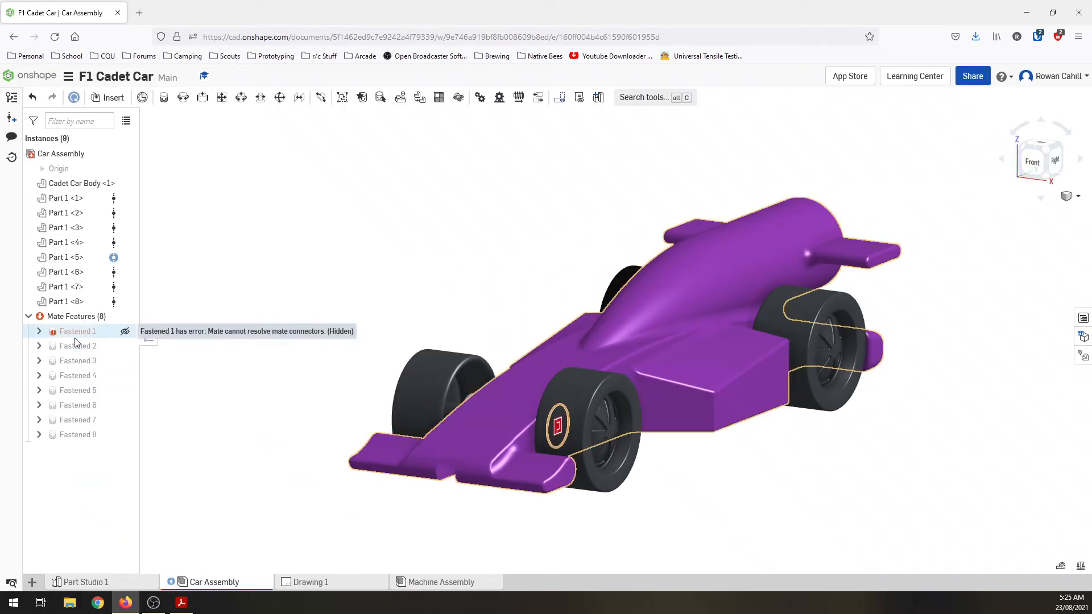
right_click(65, 184)
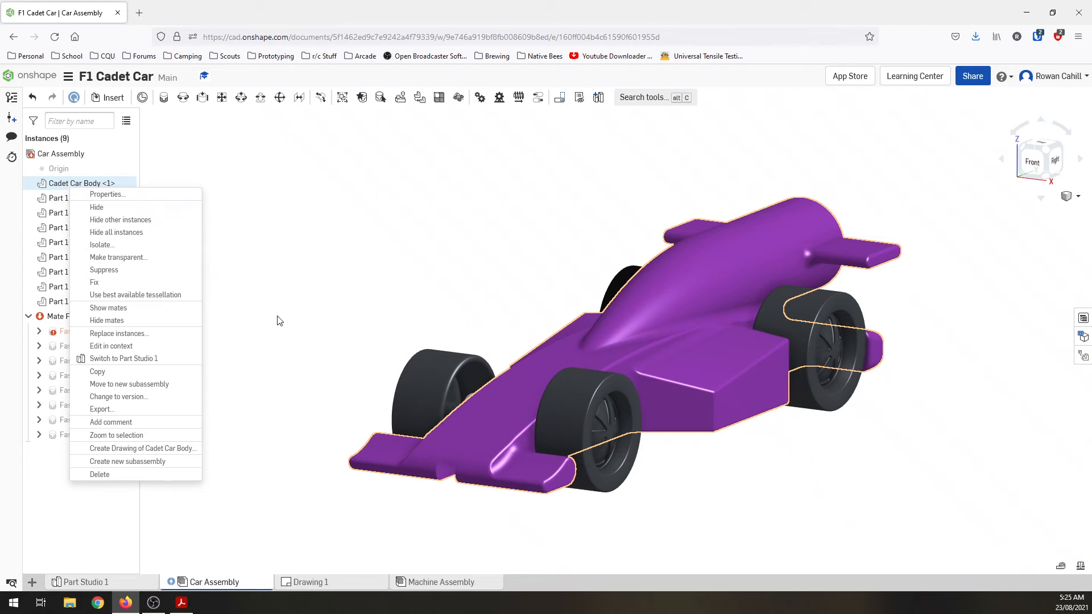
Step: Return to Drawing 1, start inserting an image on the sheet, and show the image sources in other documents
click(335, 584)
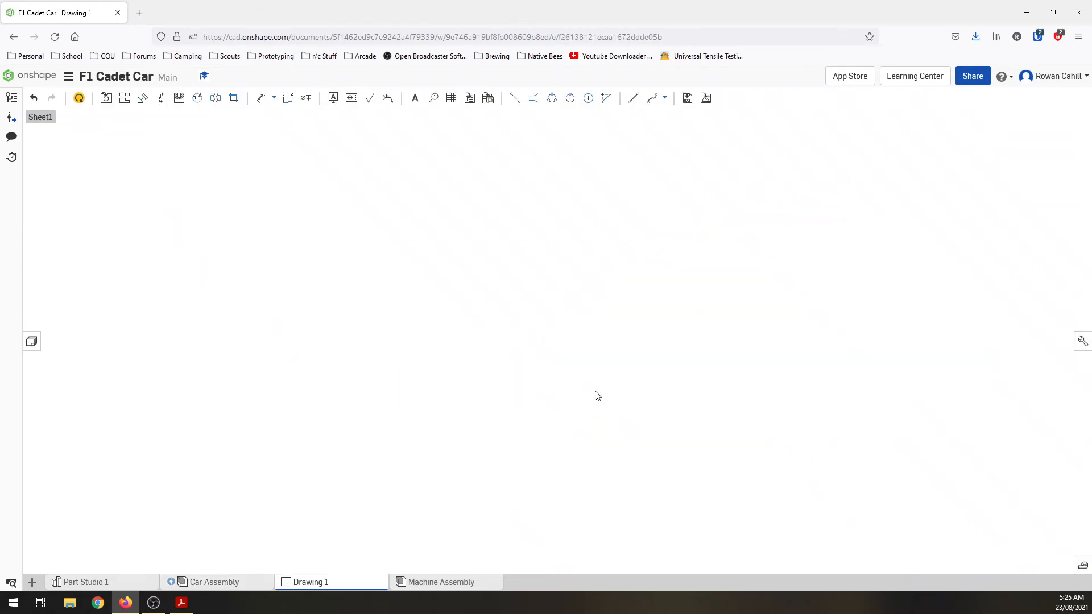
scroll(733, 408, down, 5)
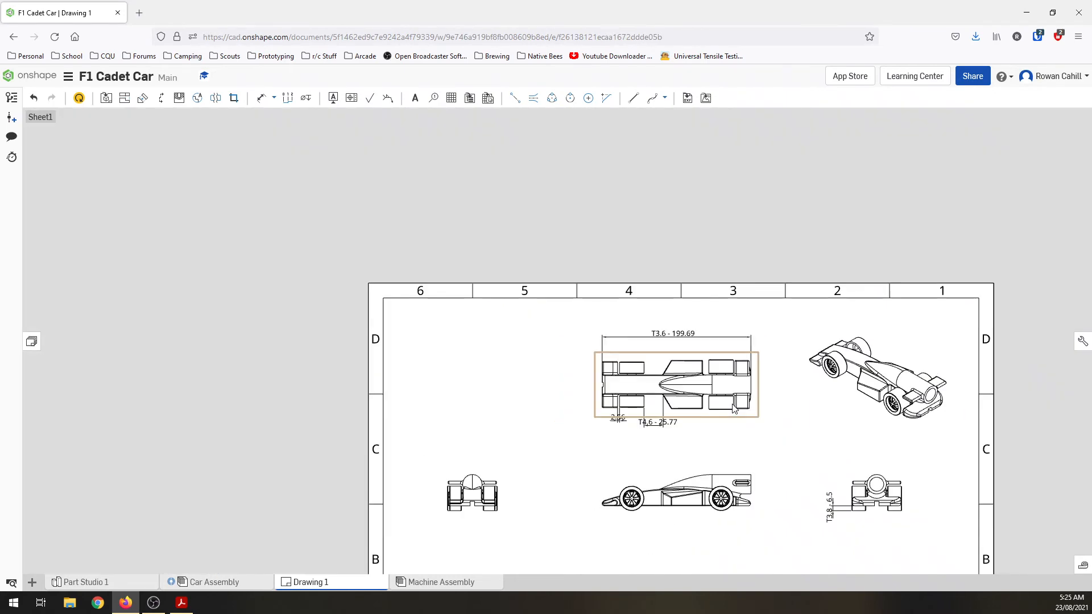
scroll(831, 524, down, 2)
scroll(831, 524, up, 5)
scroll(818, 476, up, 2)
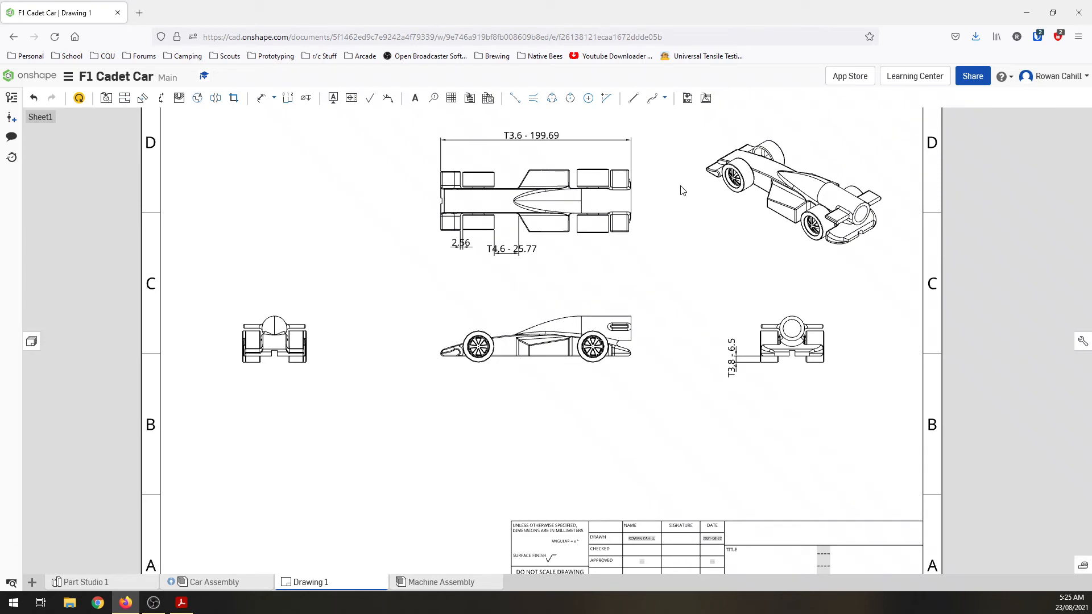
click(706, 99)
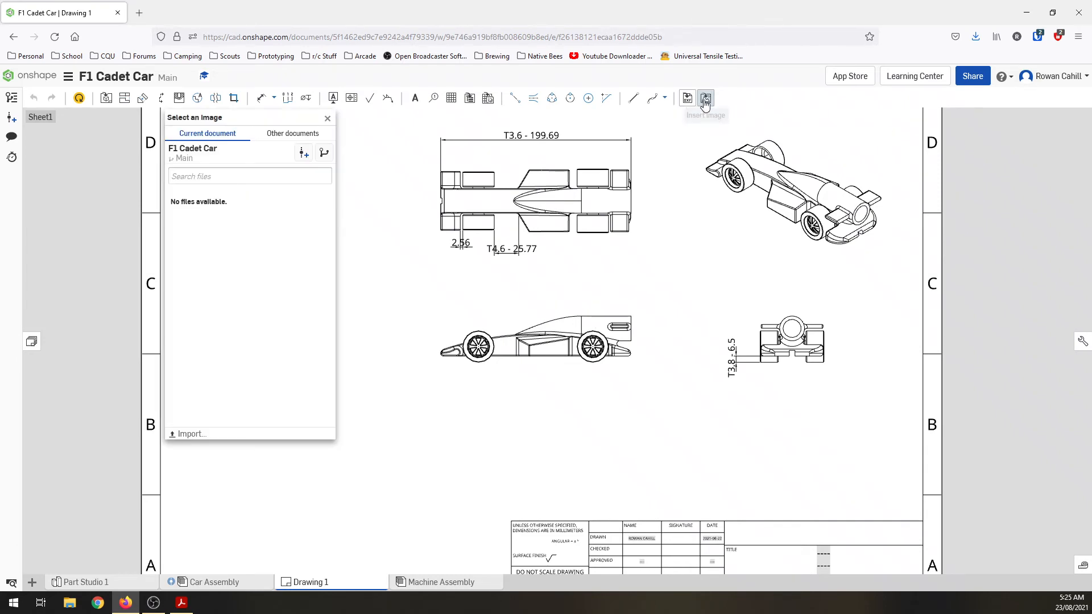
click(279, 137)
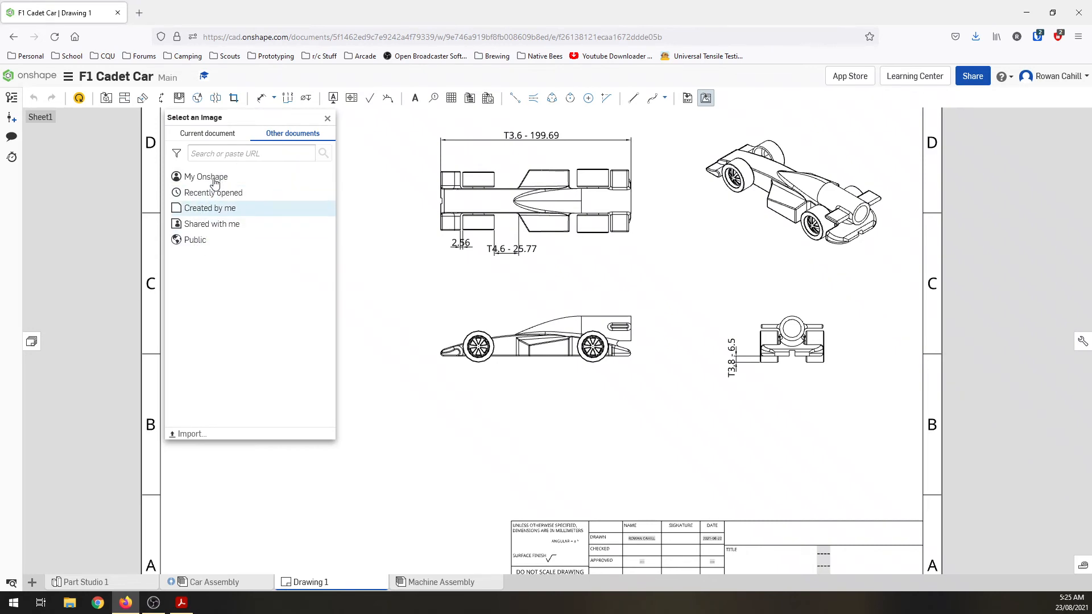
Step: Import Car Assembly.png from the Desktop folder and move the image selection dialog away from the front view
click(191, 434)
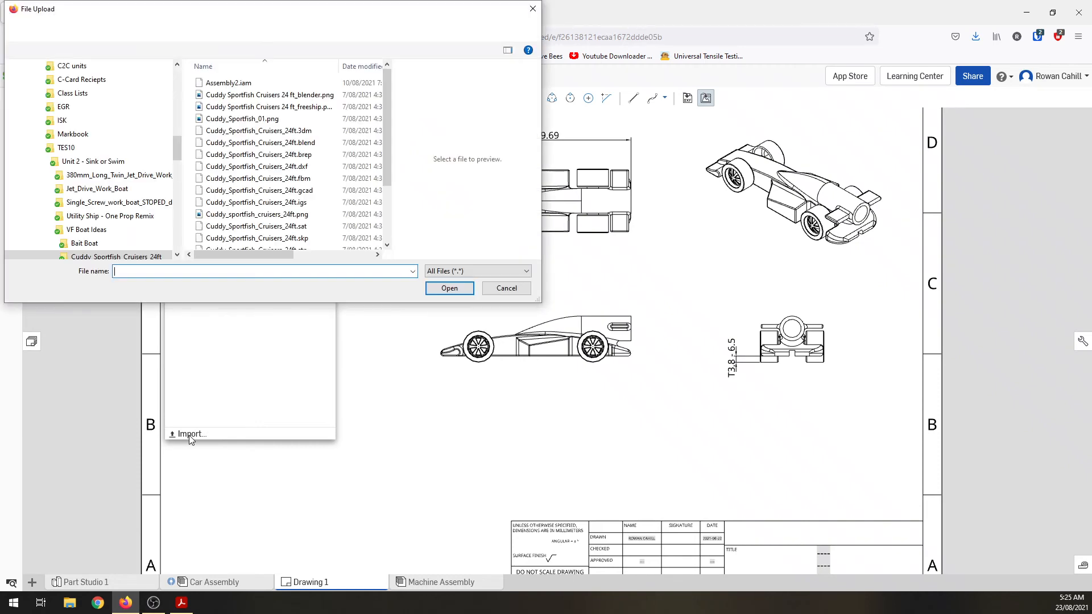
drag(179, 149, 179, 71)
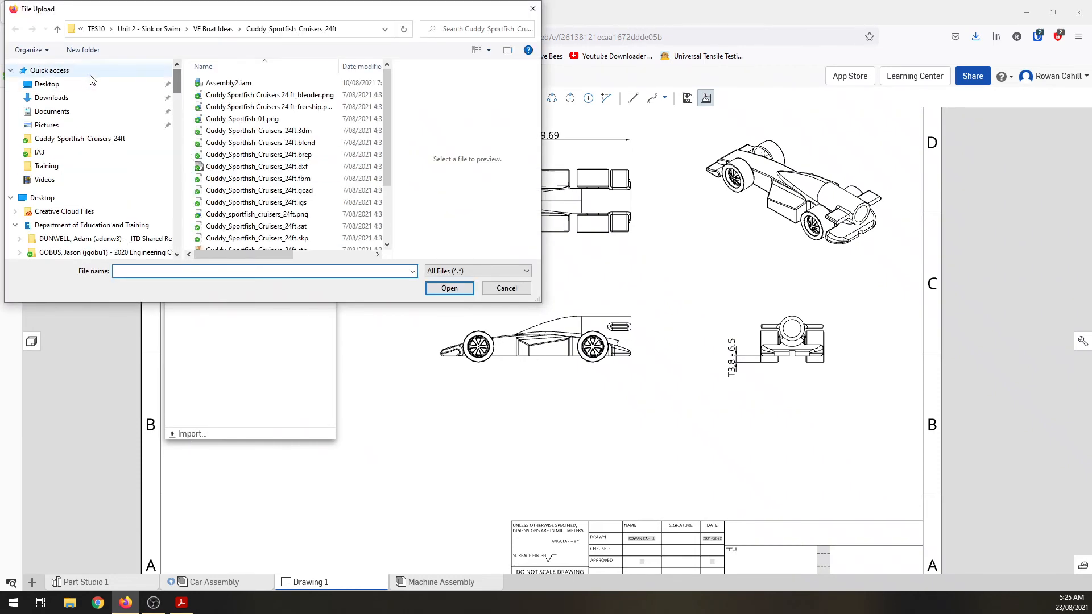
click(45, 80)
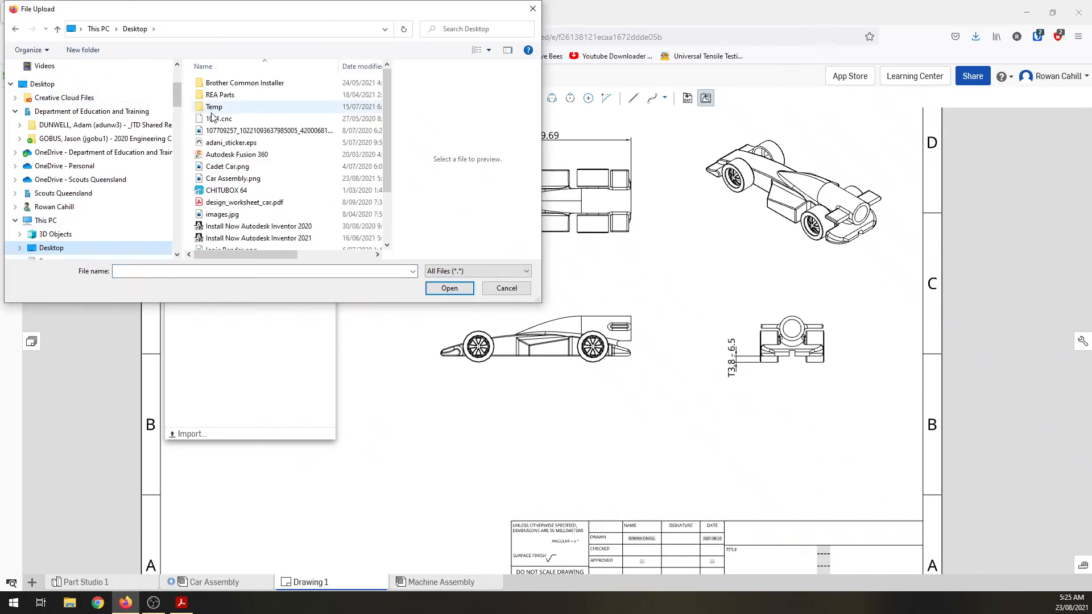
click(254, 179)
click(449, 288)
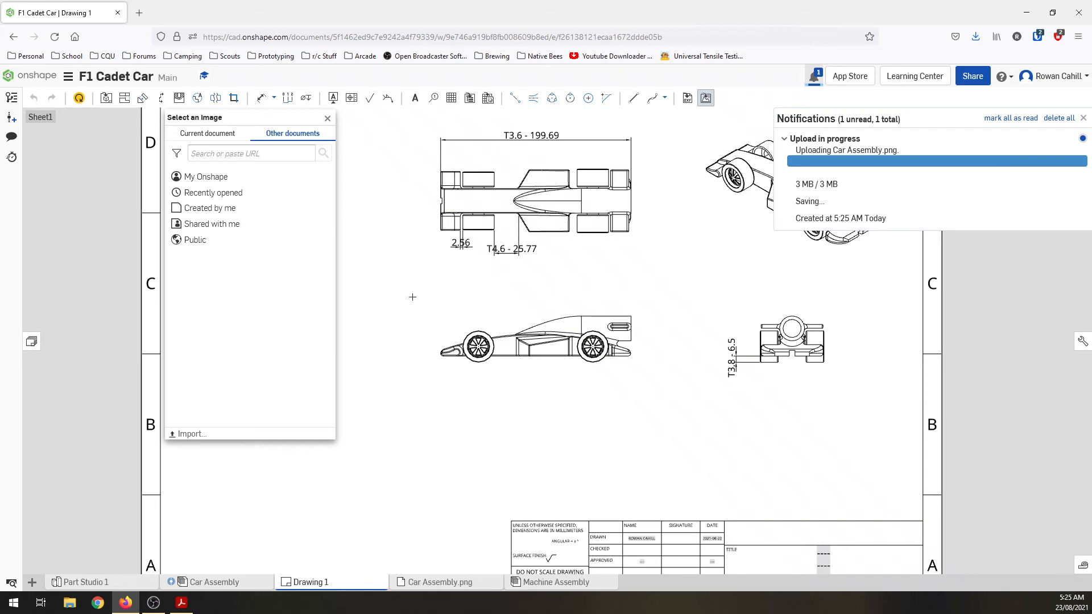
drag(296, 119, 1019, 252)
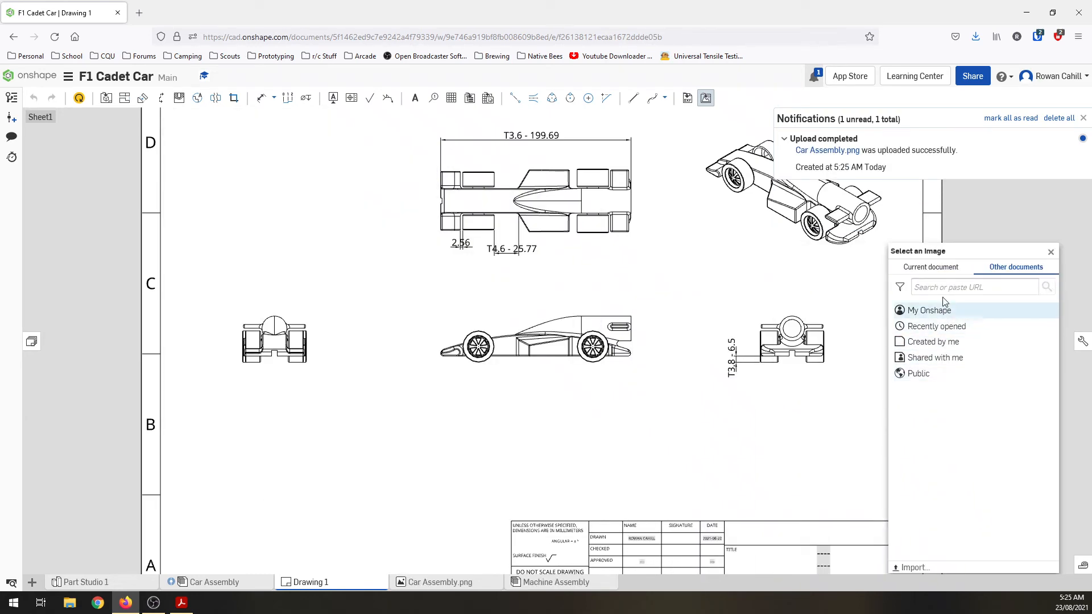
Step: Insert Car Assembly.png from the current document, size it to fill the space beside the top view, and position it near the sheet's upper corner
click(922, 267)
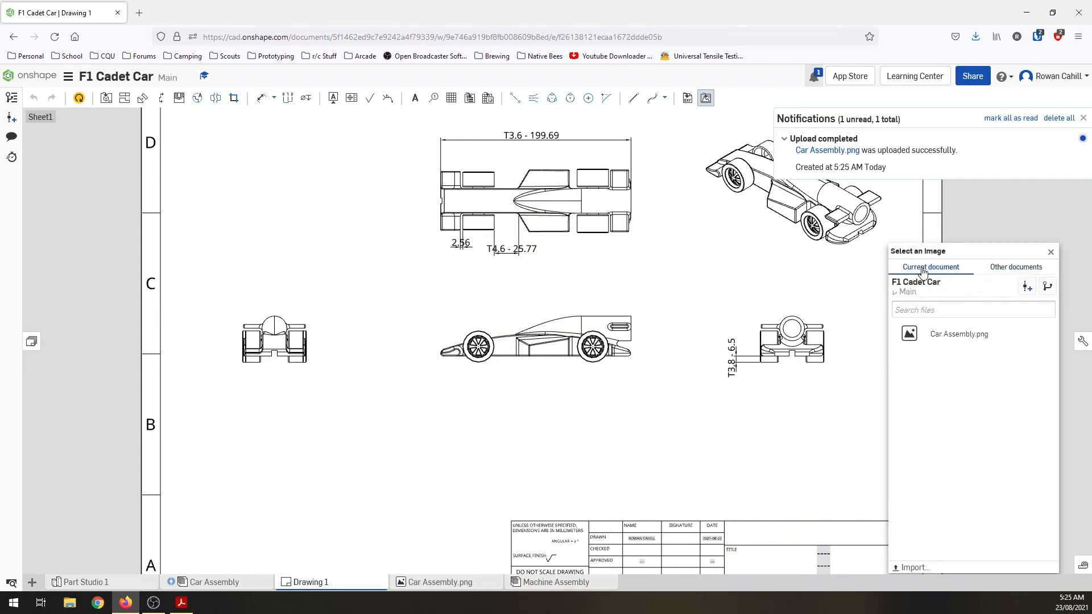
click(953, 339)
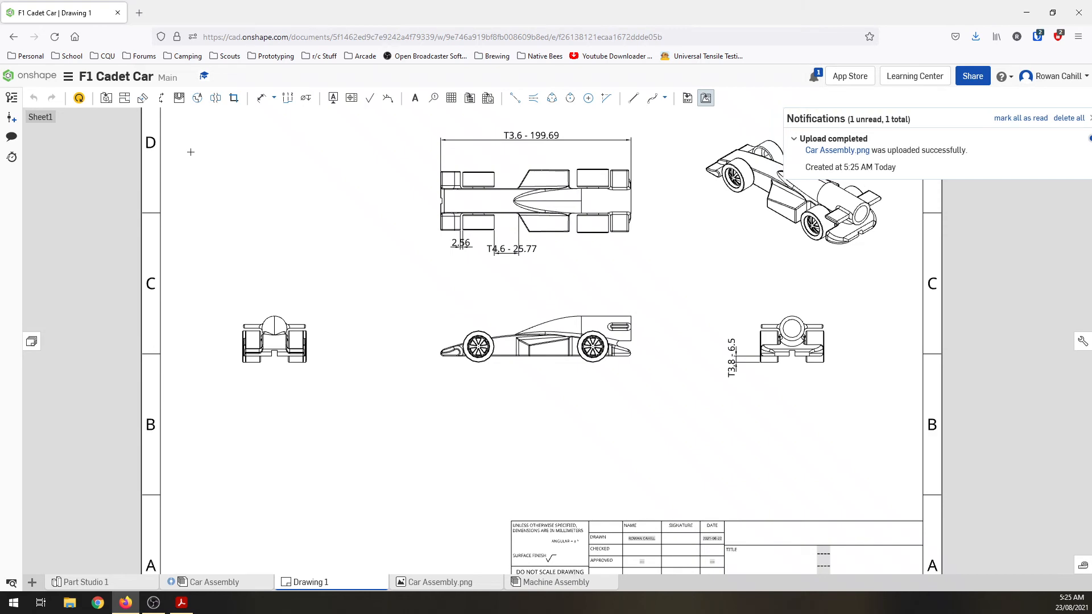
scroll(243, 258, down, 5)
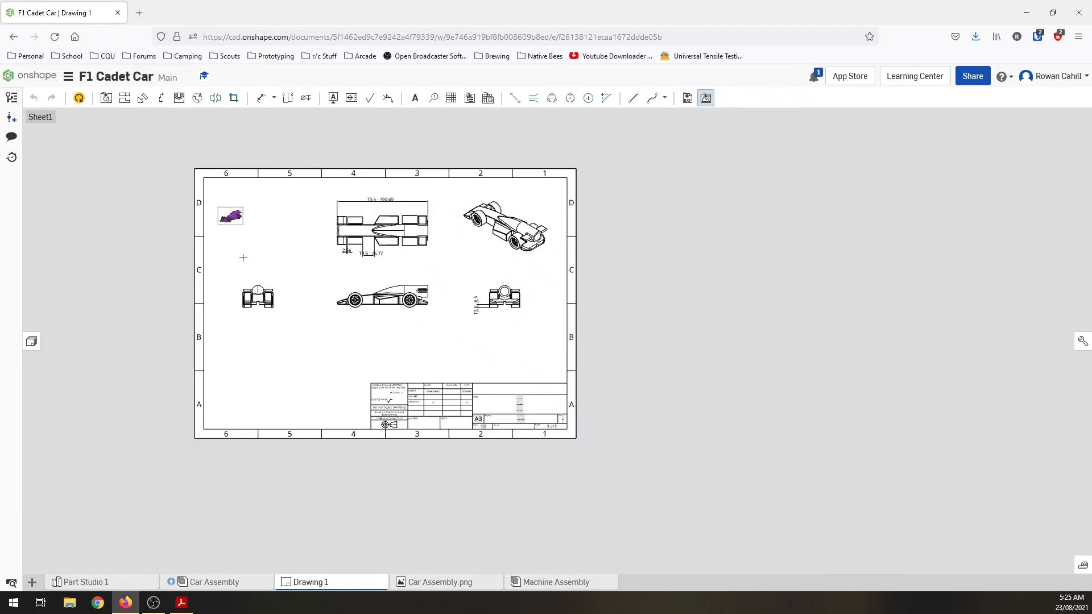
scroll(243, 257, up, 3)
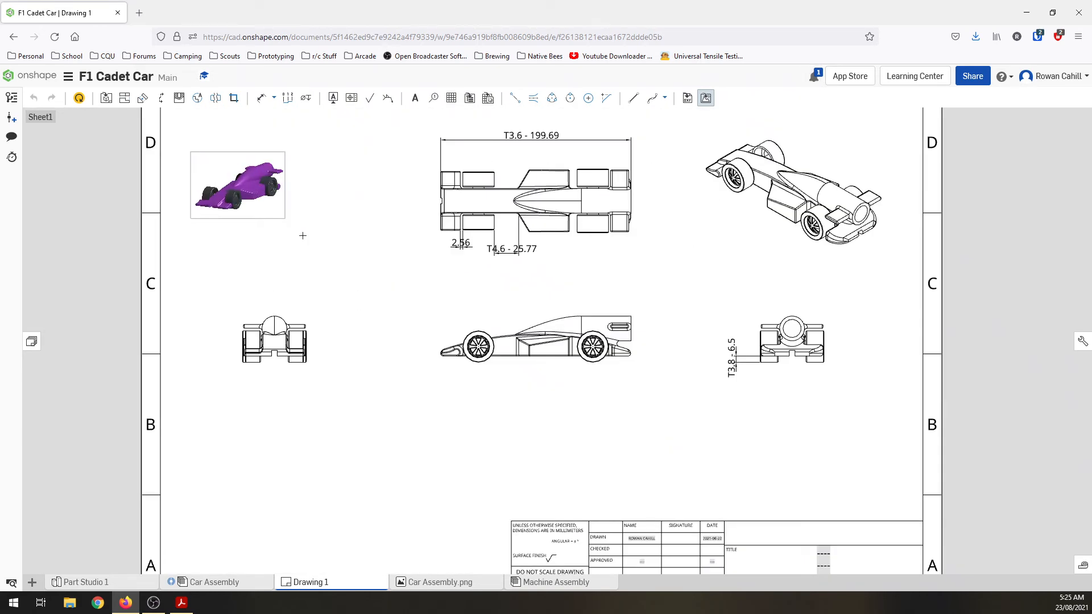
drag(344, 270, 413, 313)
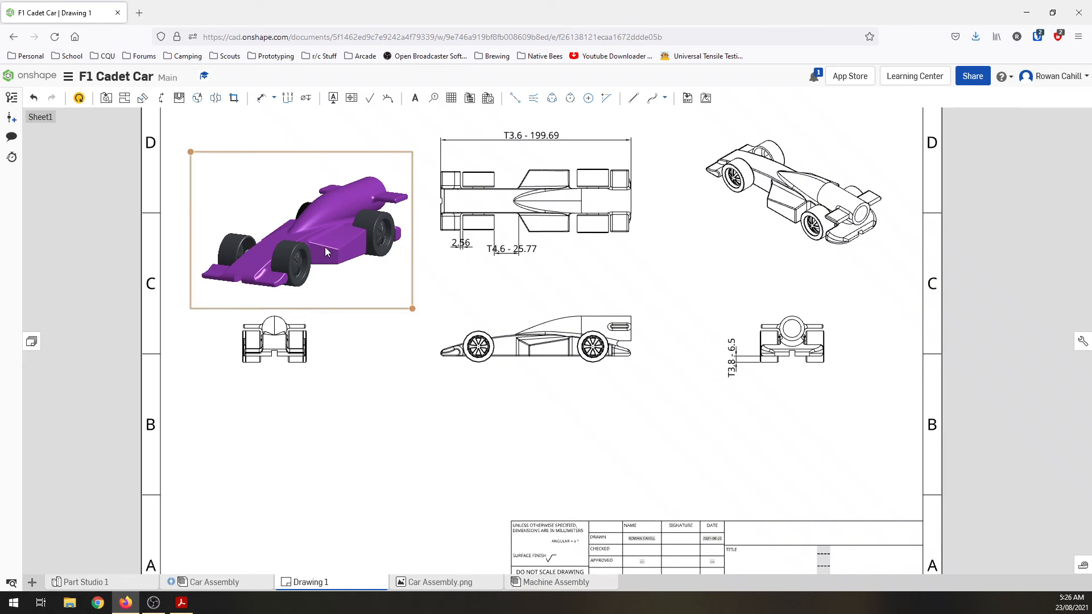
drag(319, 227, 297, 202)
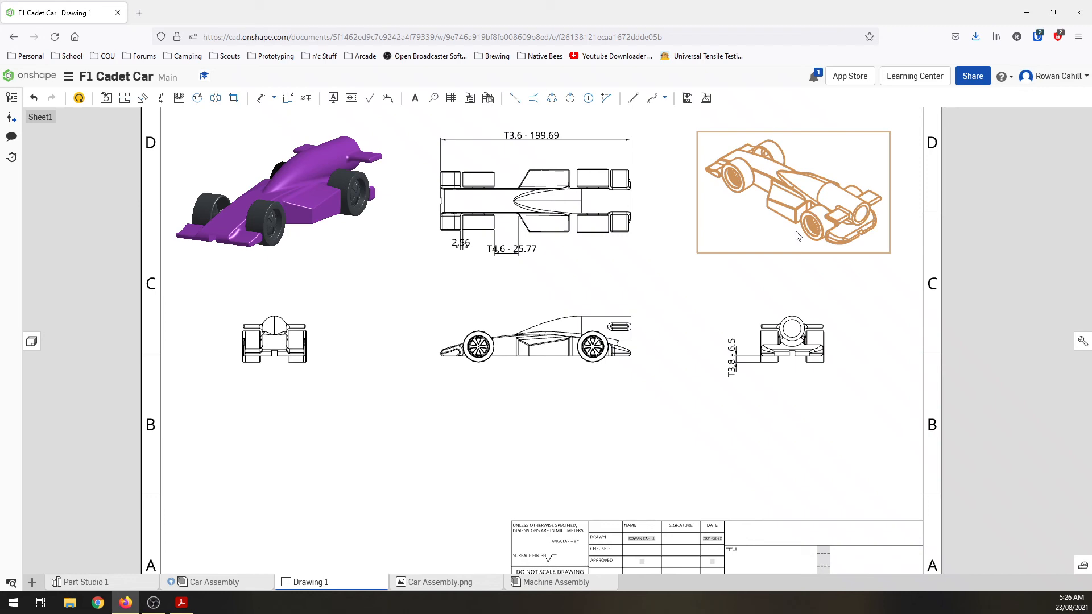
Step: Check the body, nosecone and wing regulations in Cadet Criteria.pdf, then return to Drawing 1 and examine the isometric view
key(f)
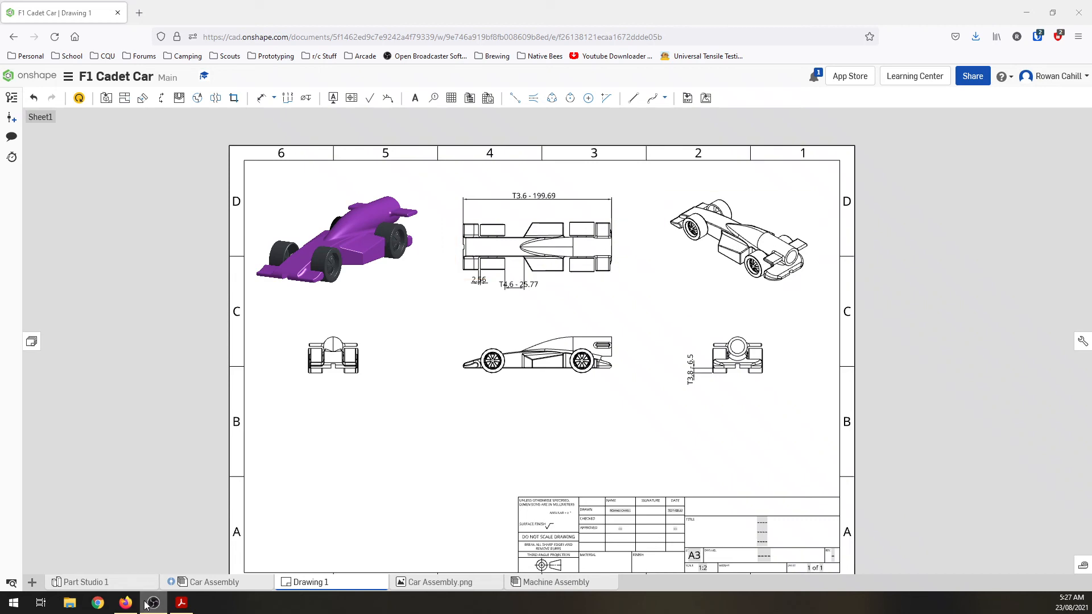
click(181, 603)
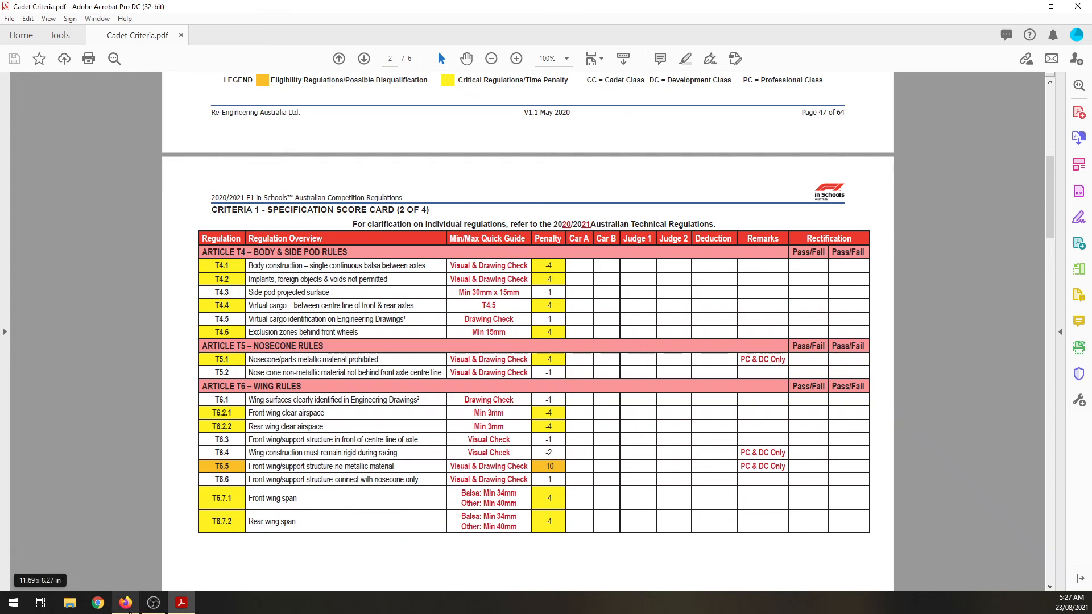
click(126, 604)
scroll(805, 262, up, 5)
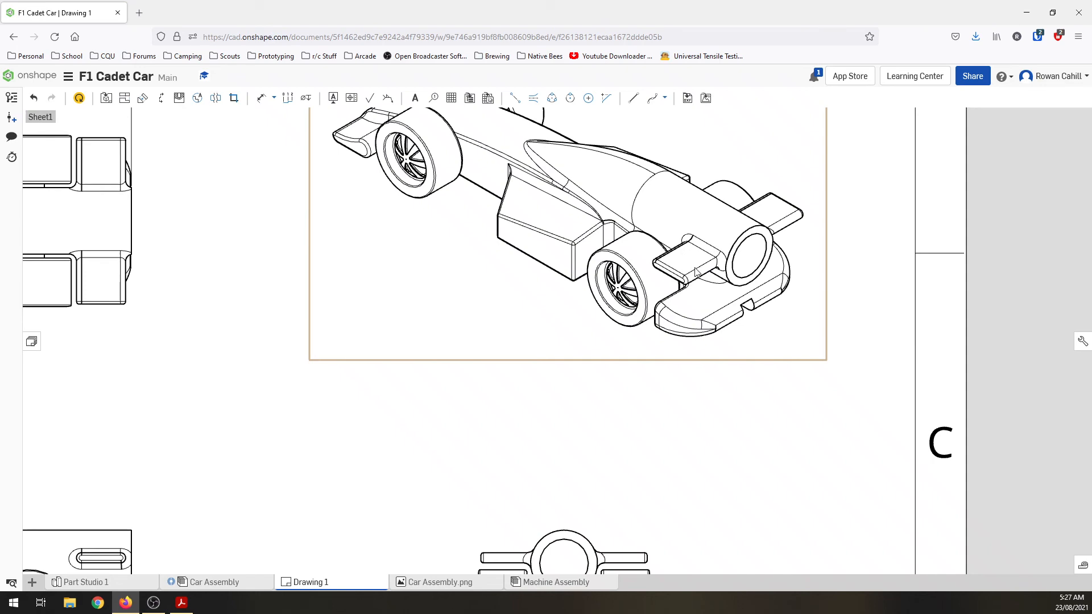
scroll(744, 347, down, 2)
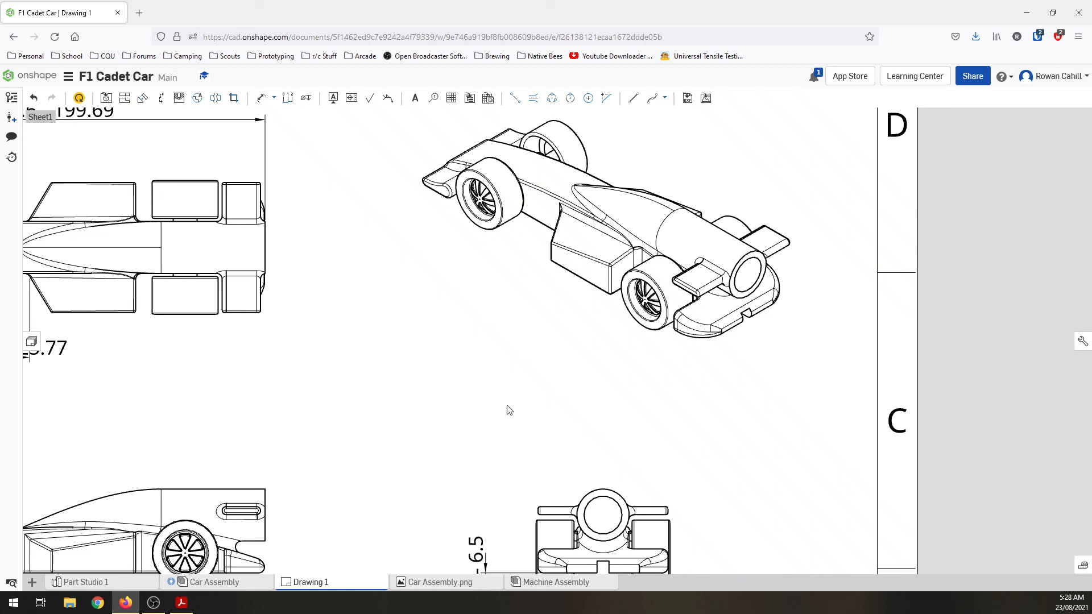
scroll(499, 401, down, 5)
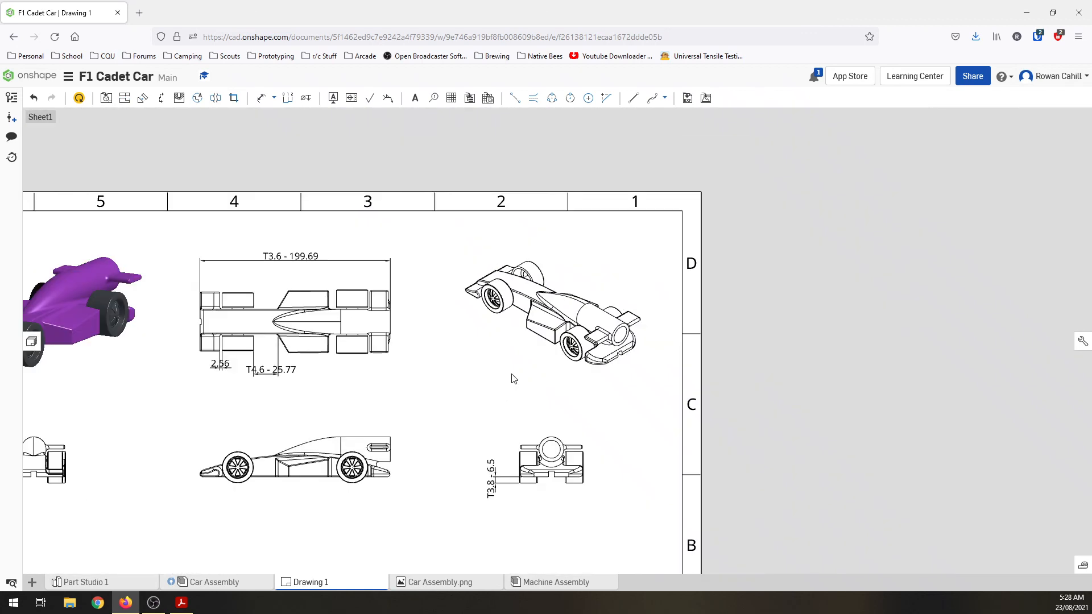
Step: Replace the middle title placeholder in the title block with F1 Cadet Car
scroll(514, 379, down, 3)
scroll(535, 566, up, 5)
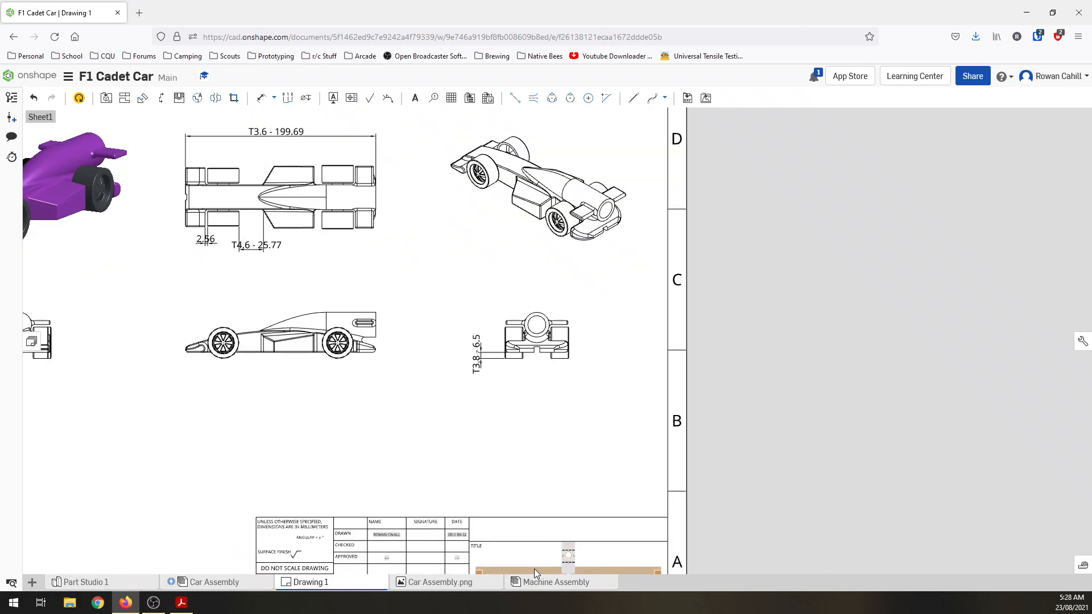
scroll(535, 527, up, 3)
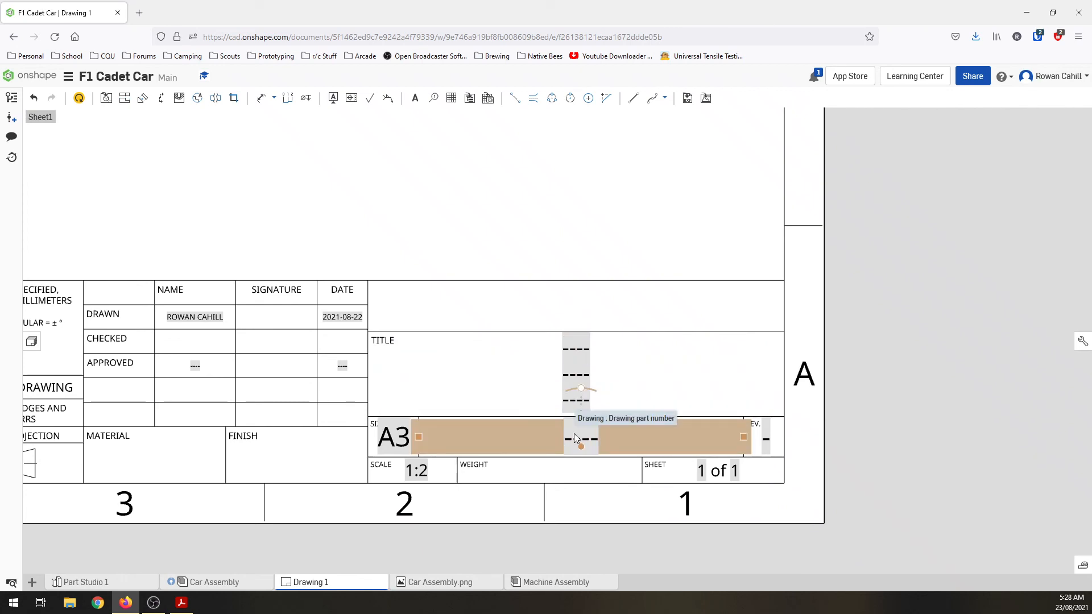
double_click(582, 353)
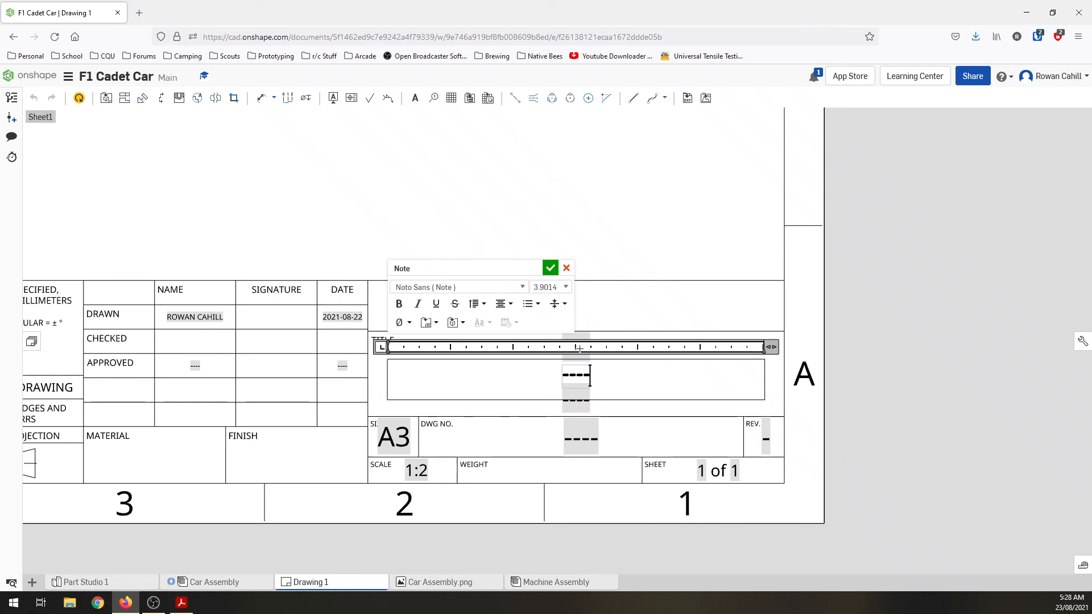
click(586, 383)
key(BackSpace)
text(F1 Cadet Car)
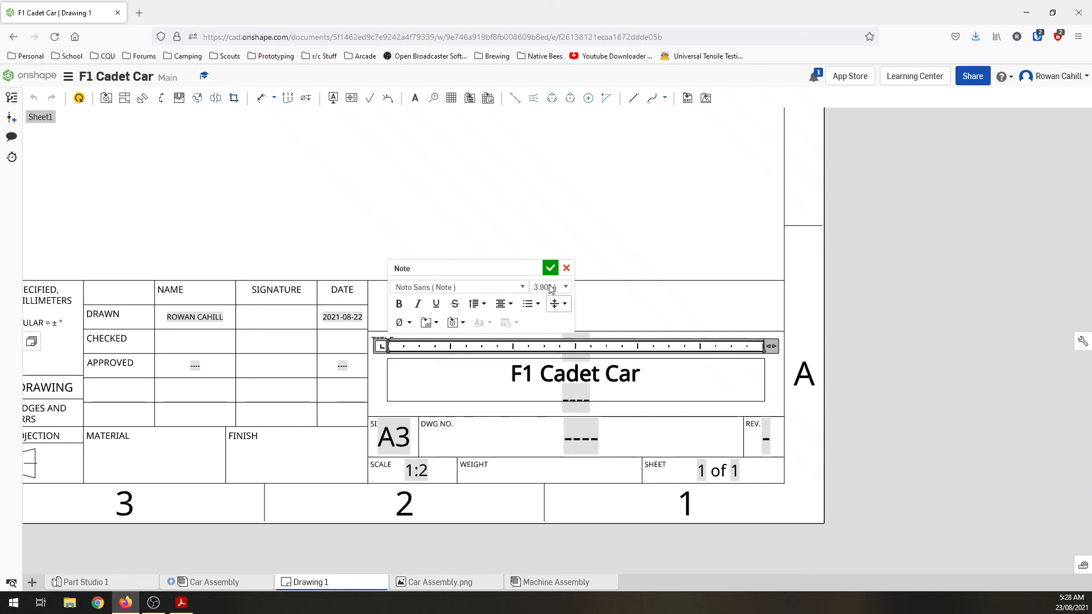
click(550, 268)
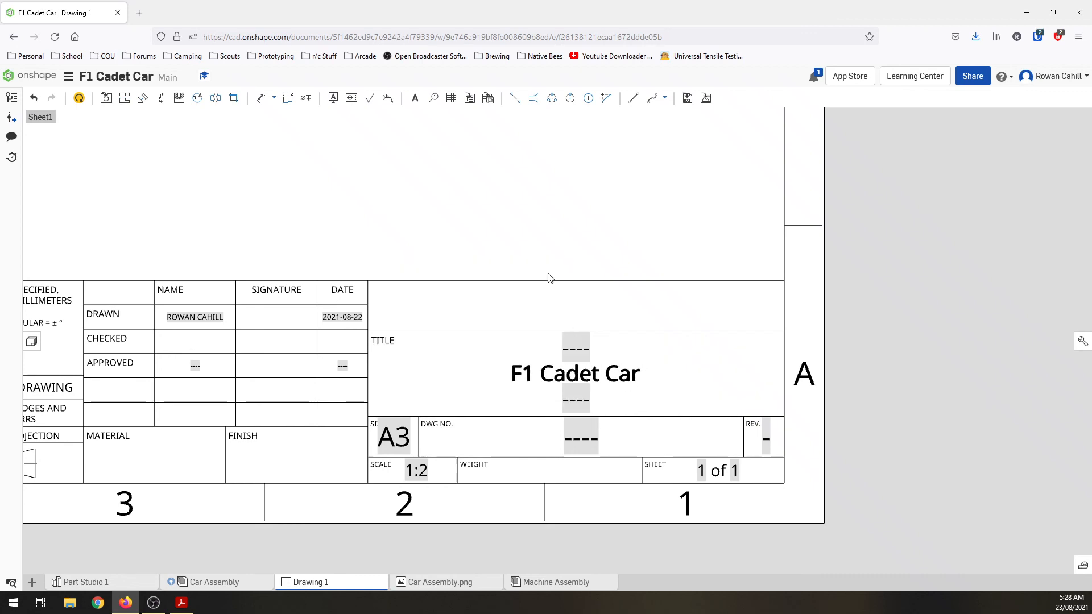
double_click(582, 404)
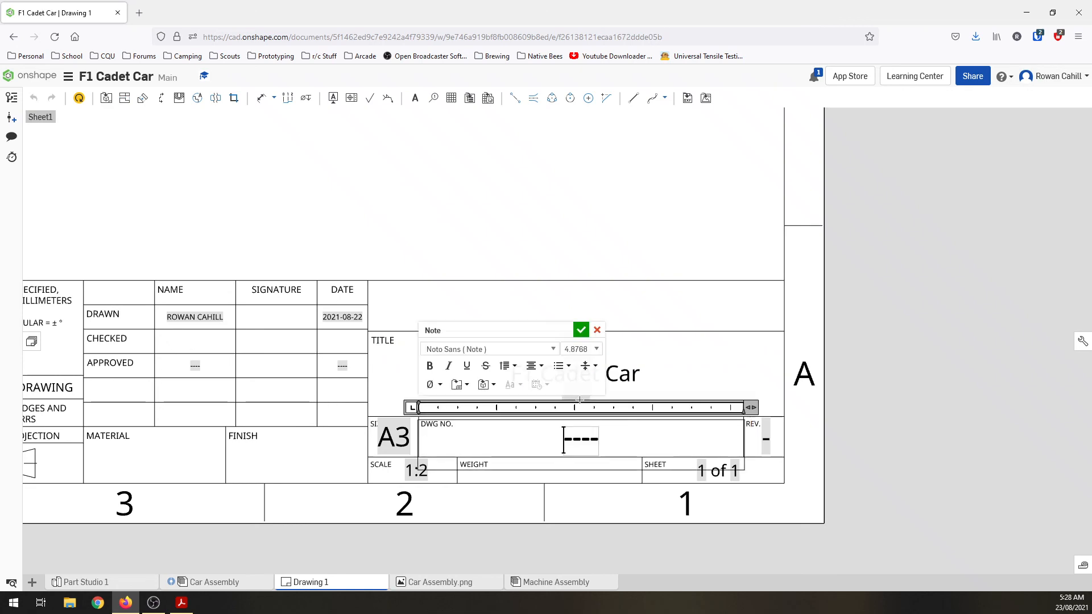
click(597, 331)
scroll(694, 396, down, 5)
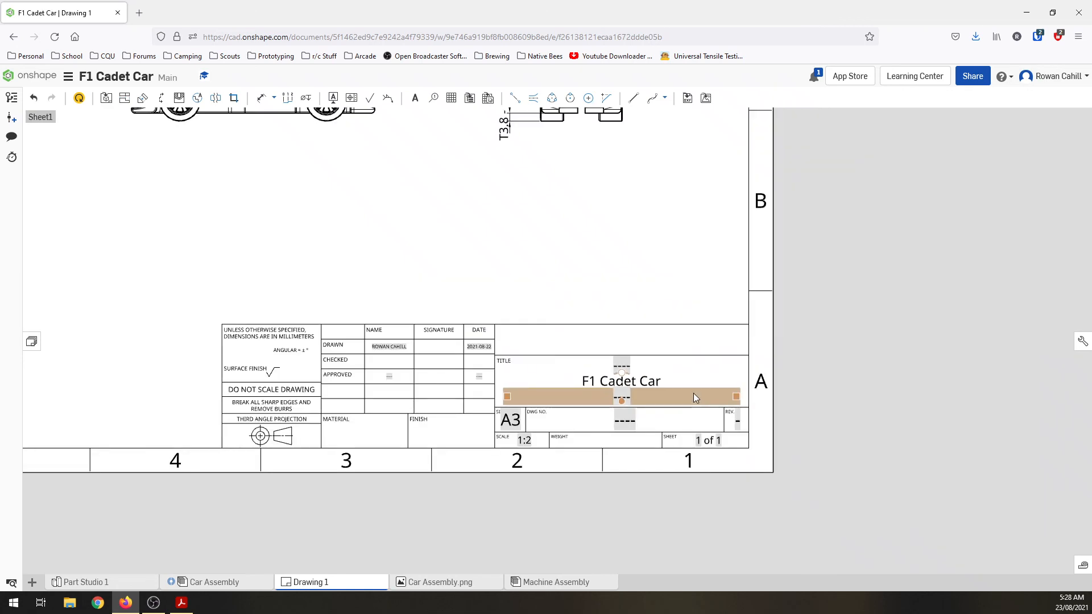
middle_drag(541, 311, 542, 387)
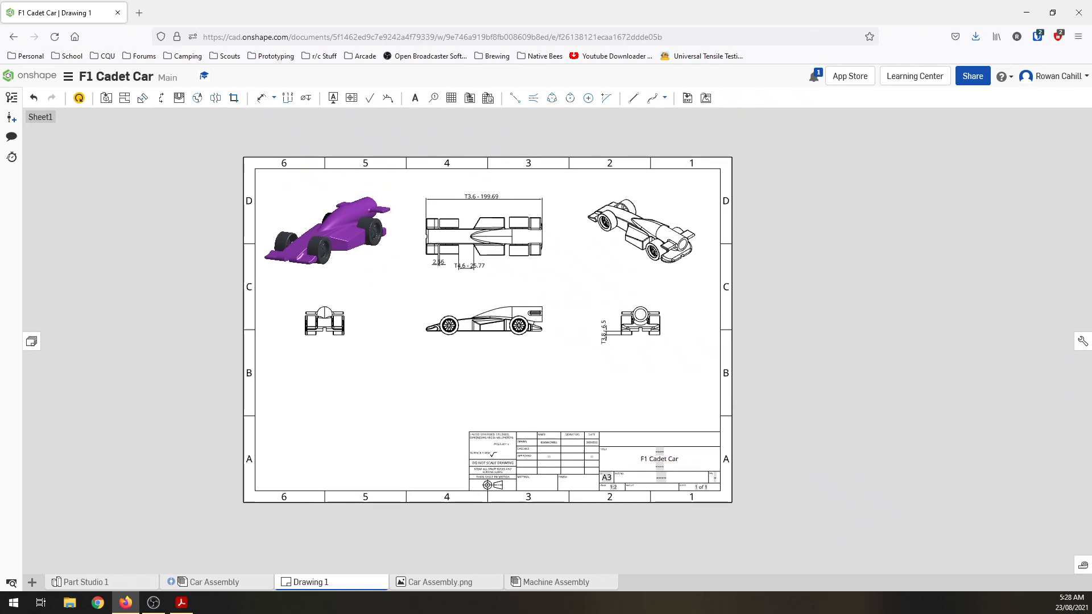